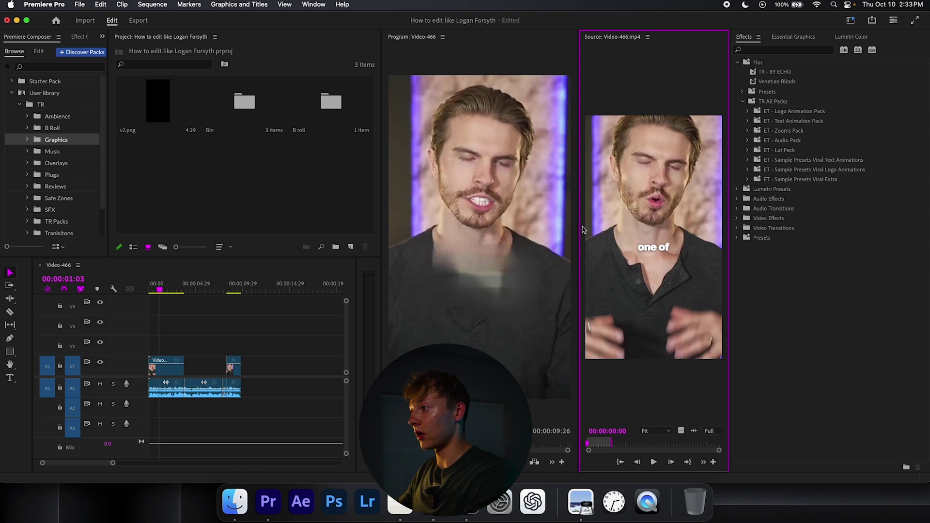
- Enlarge the source monitor and play the reference clip Video-466.mp4 through its first ten seconds to examine the caption style
left_click_drag(579, 228, 544, 228)
key("space")
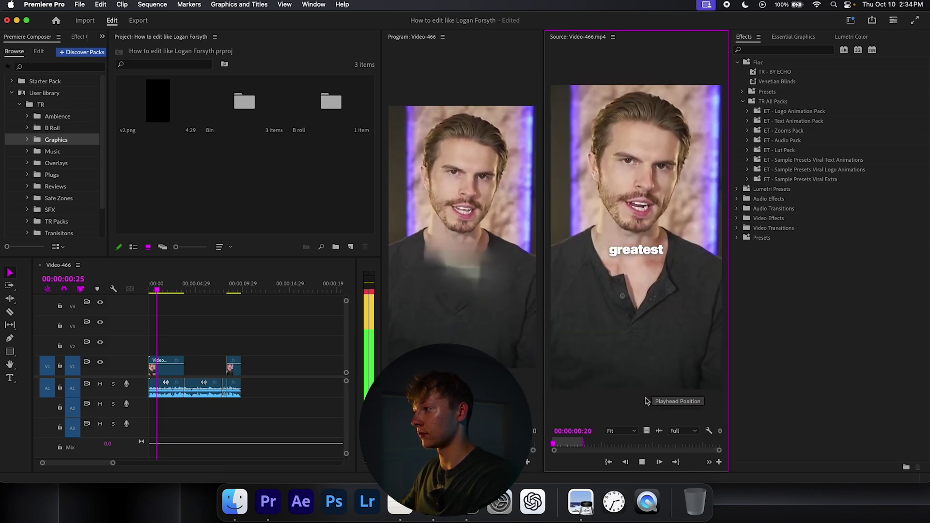
left_click(642, 463)
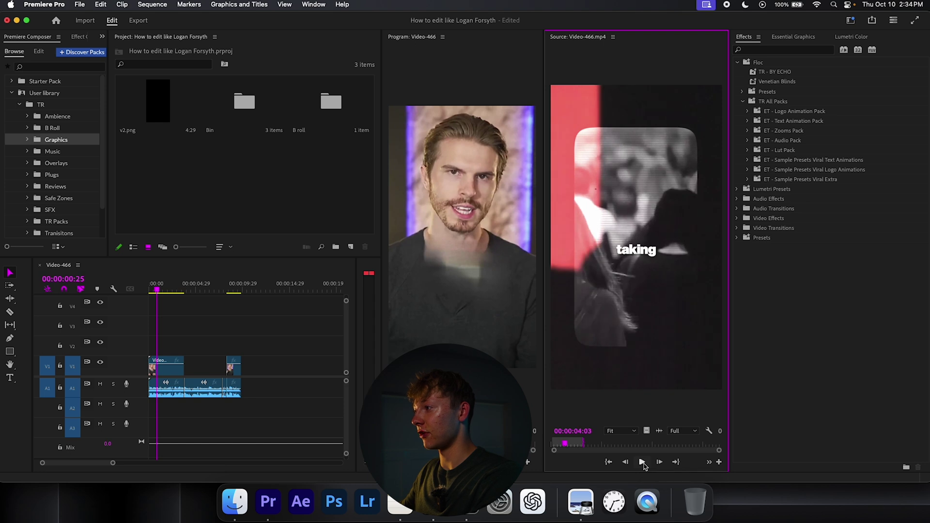
left_click(642, 463)
left_click(642, 463)
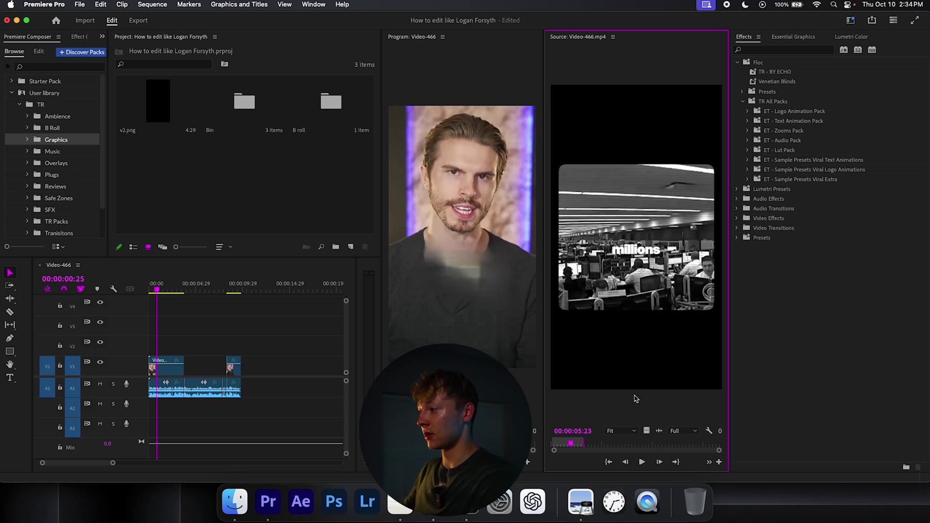
left_click(642, 464)
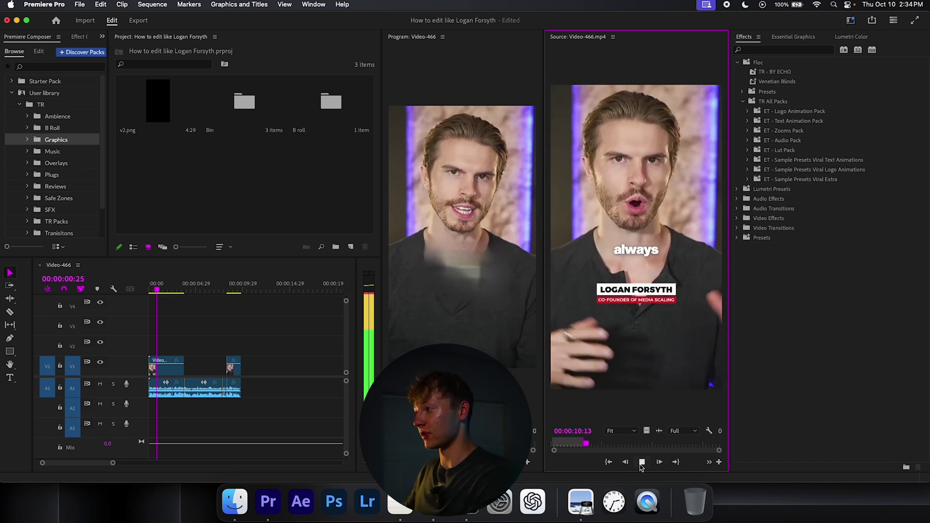
left_click(641, 463)
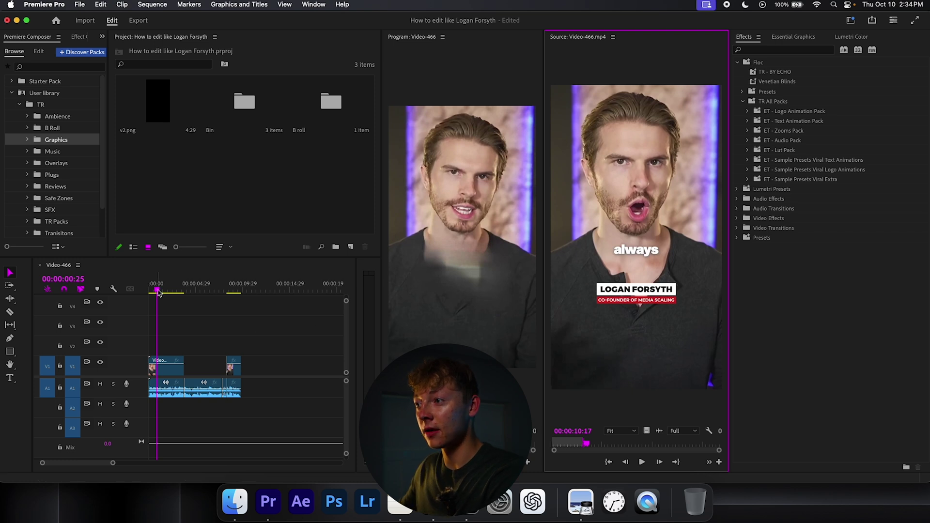
- Return the playhead to the sequence start and show the sequence's captions view in a widened Text panel
left_click_drag(158, 292, 149, 290)
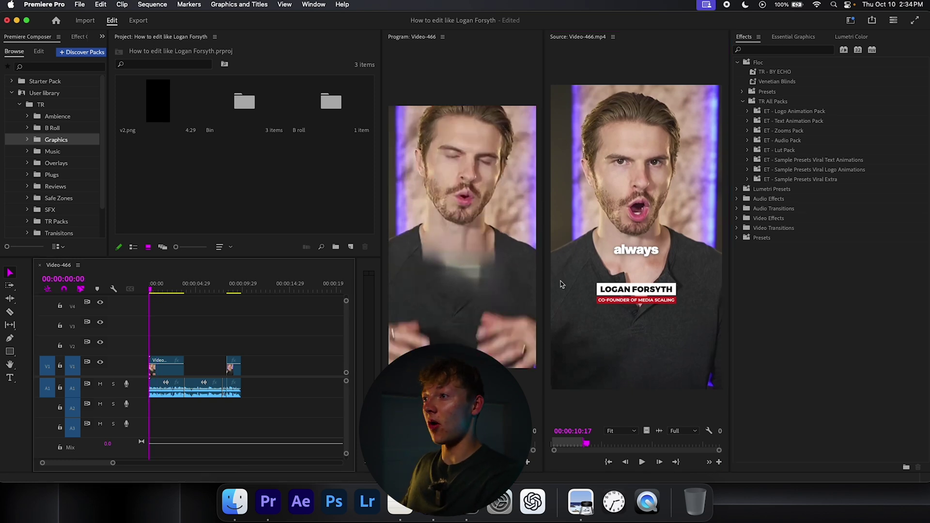
left_click(102, 36)
left_click(104, 90)
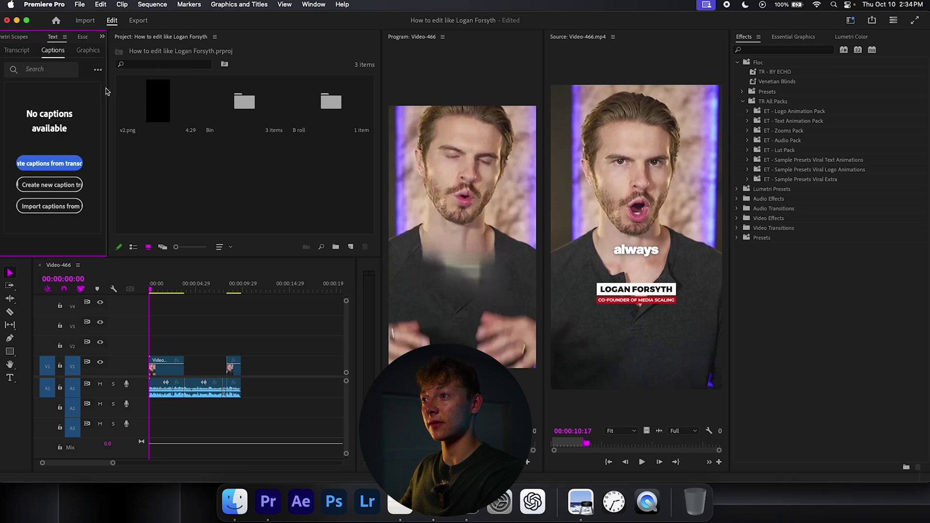
left_click_drag(107, 84, 232, 84)
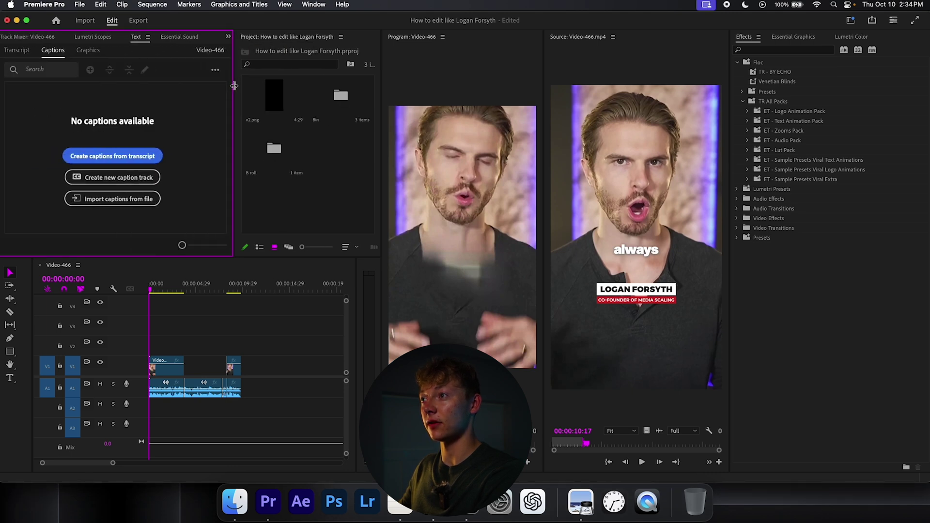
left_click(314, 4)
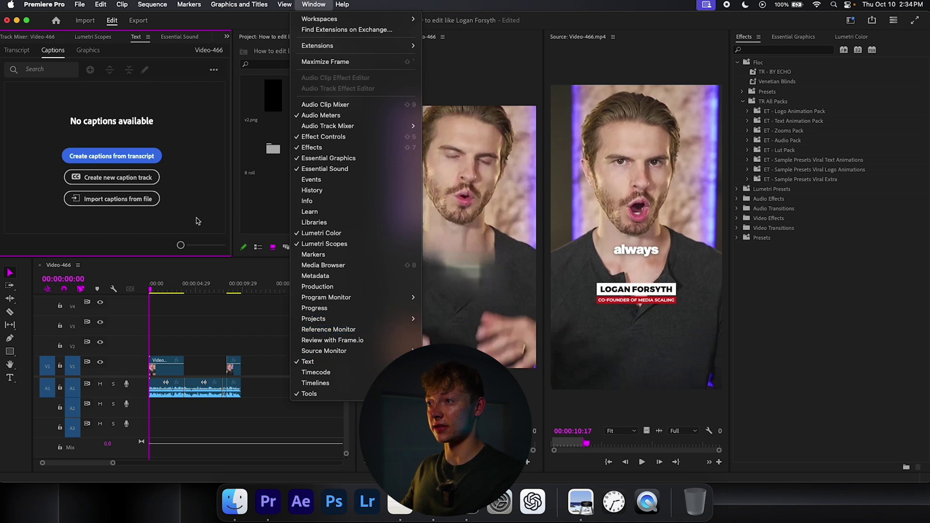
left_click(308, 361)
left_click(26, 52)
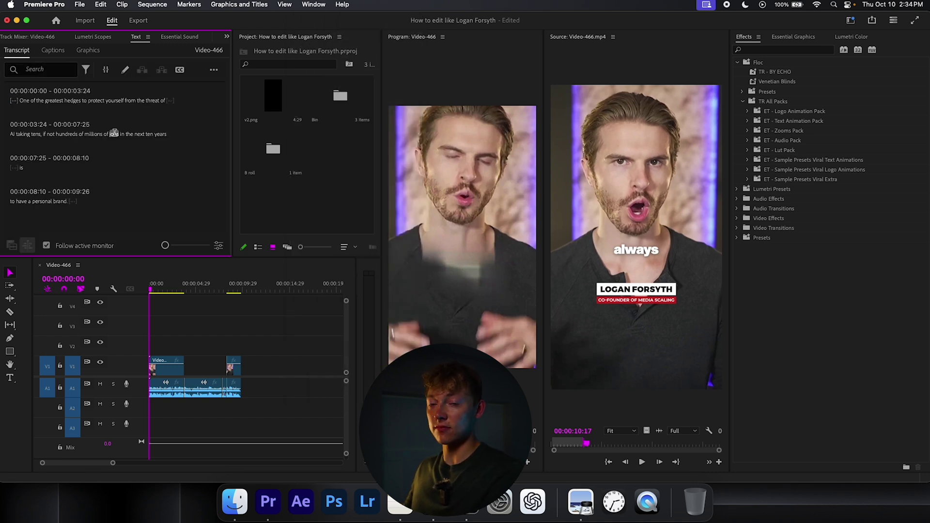
left_click(57, 51)
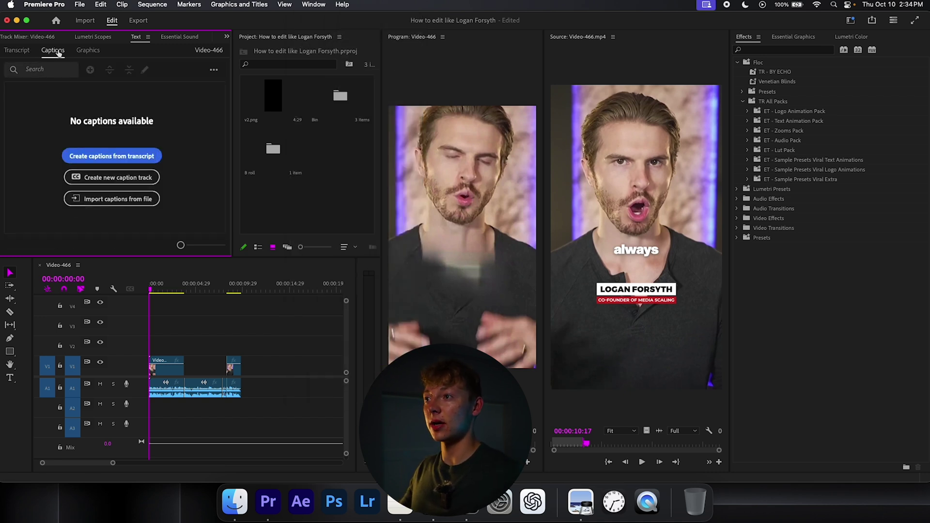
- Create captions from the transcript with a maximum length of 10 characters, a minimum duration of 1.2 seconds and single lines
left_click(109, 157)
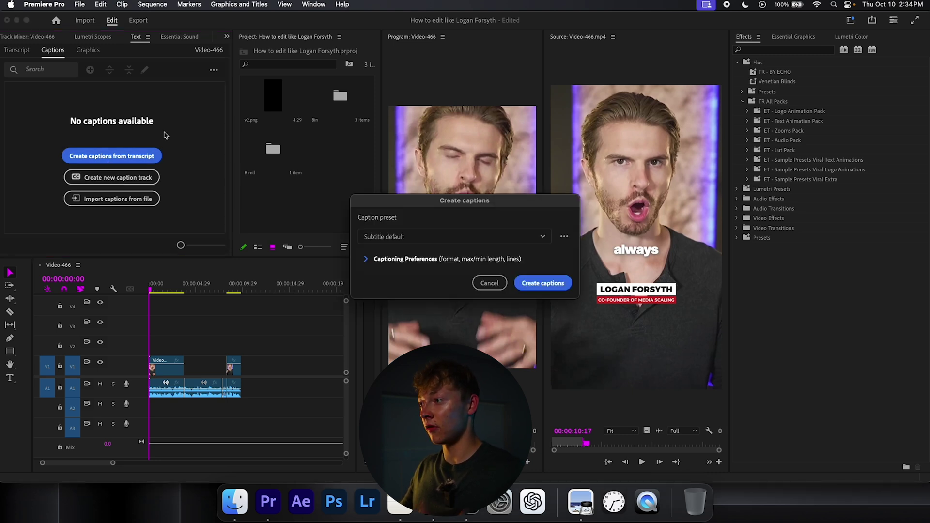
left_click(366, 259)
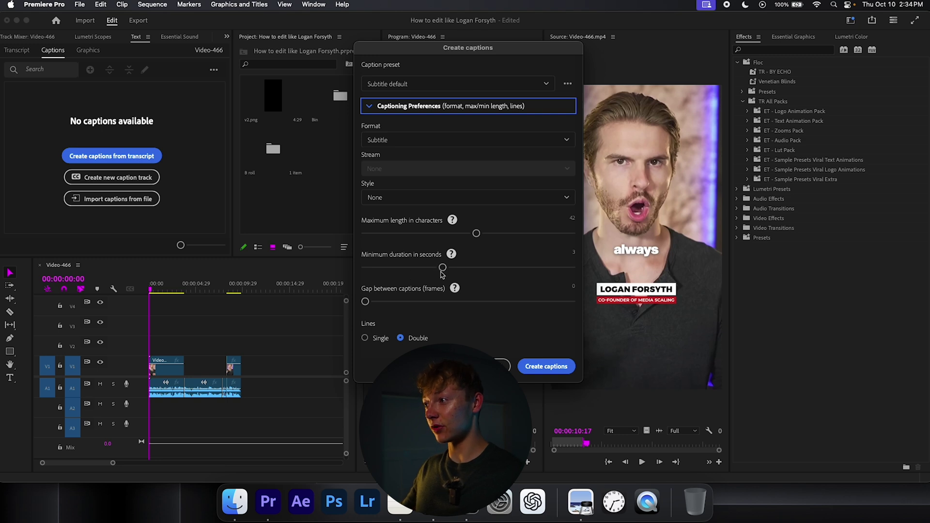
left_click_drag(441, 274, 347, 273)
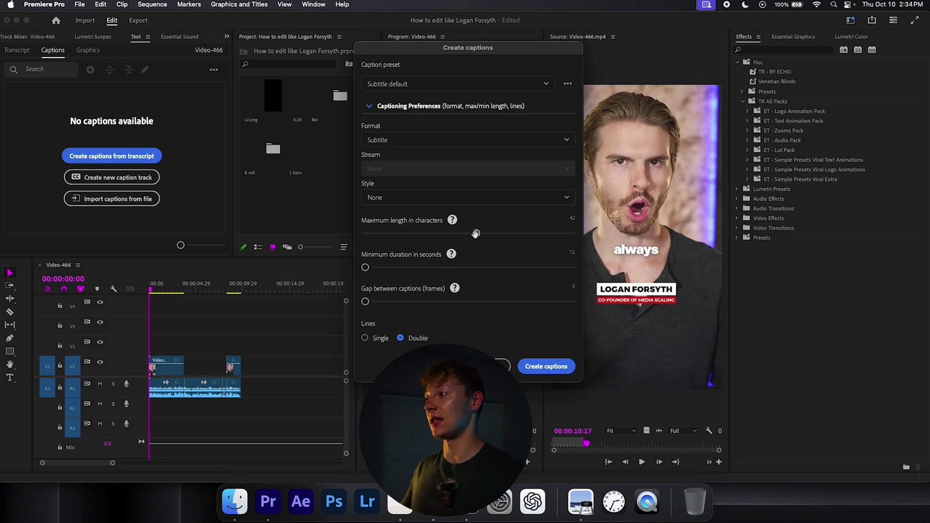
left_click_drag(476, 234, 373, 237)
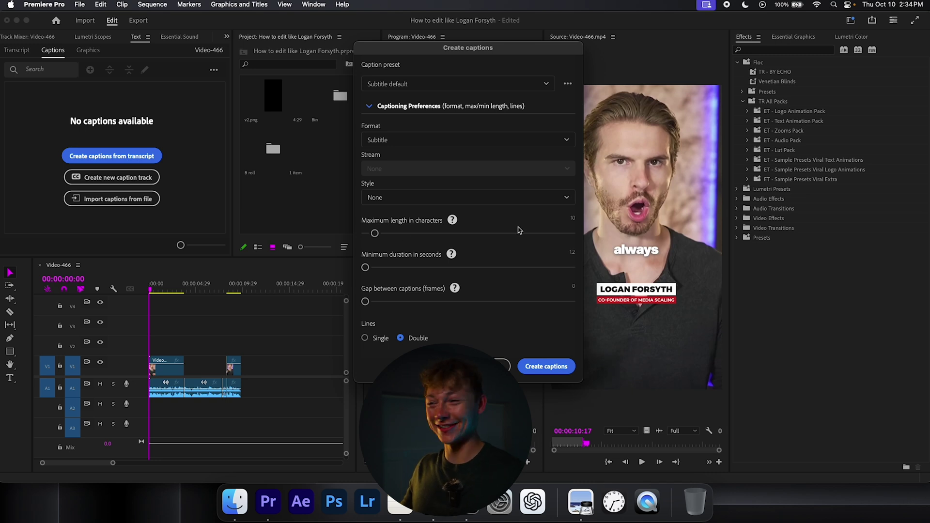
left_click(380, 339)
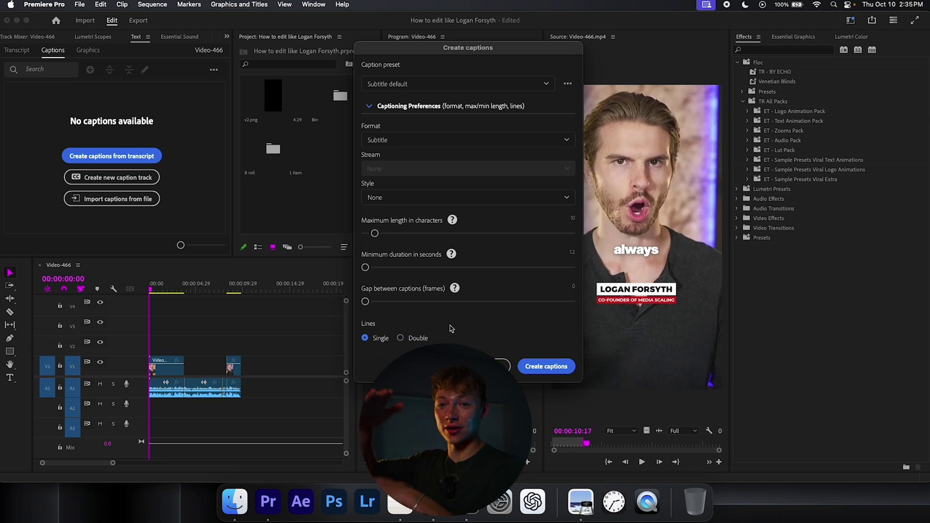
left_click(544, 367)
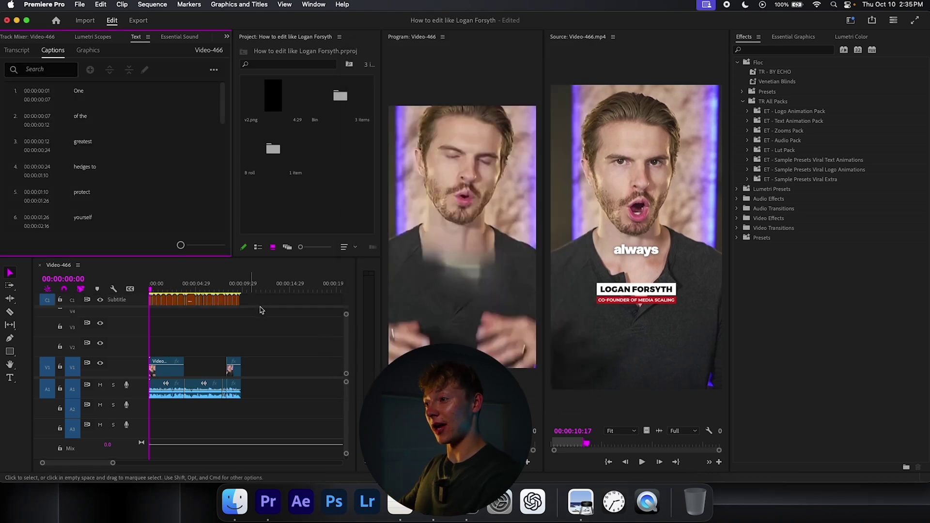
- Place the playhead at 00:00:00:11 and select all caption clips on the subtitle track
scroll(236, 327, "up", 3)
scroll(228, 332, "left", 5)
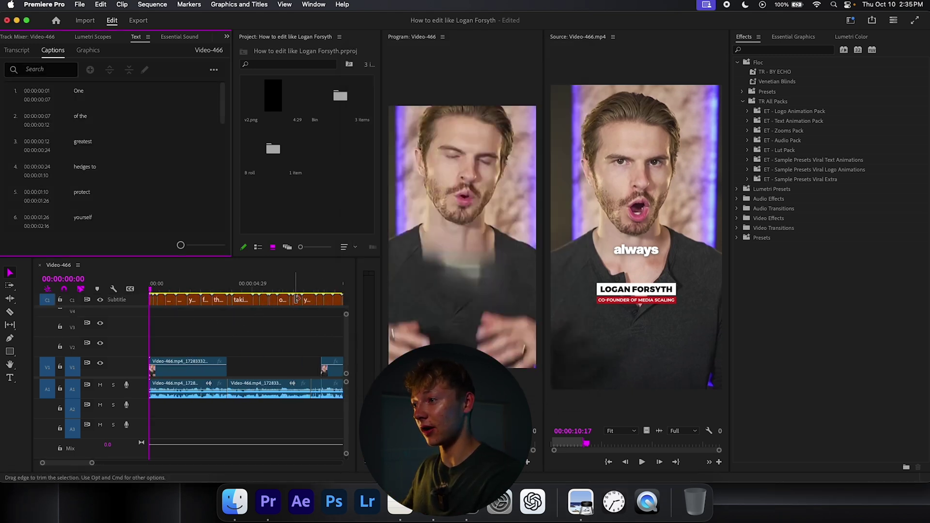
left_click(157, 290)
scroll(212, 347, "down", 2)
left_click_drag(310, 303, 147, 312)
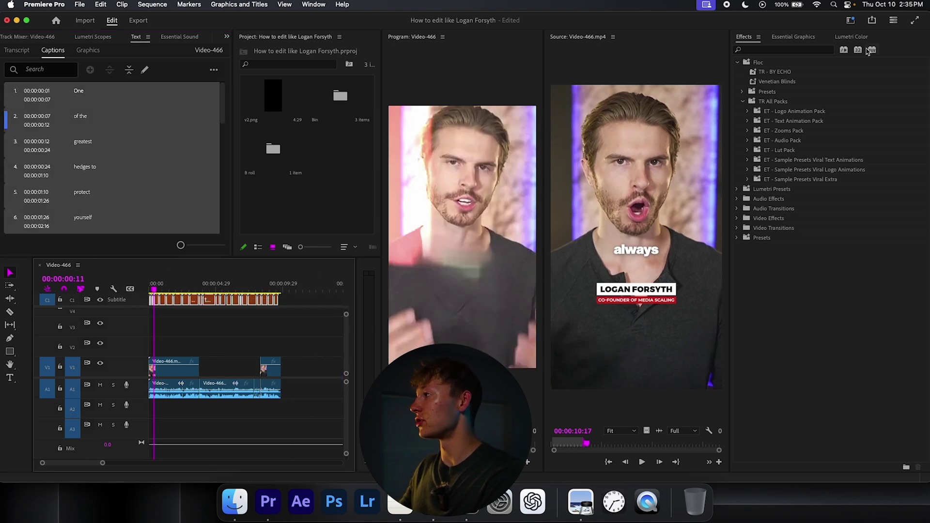
- Show the selected captions' Essential Graphics properties, set their zone to the centre and their vertical offset to 30
left_click(793, 37)
left_click(312, 4)
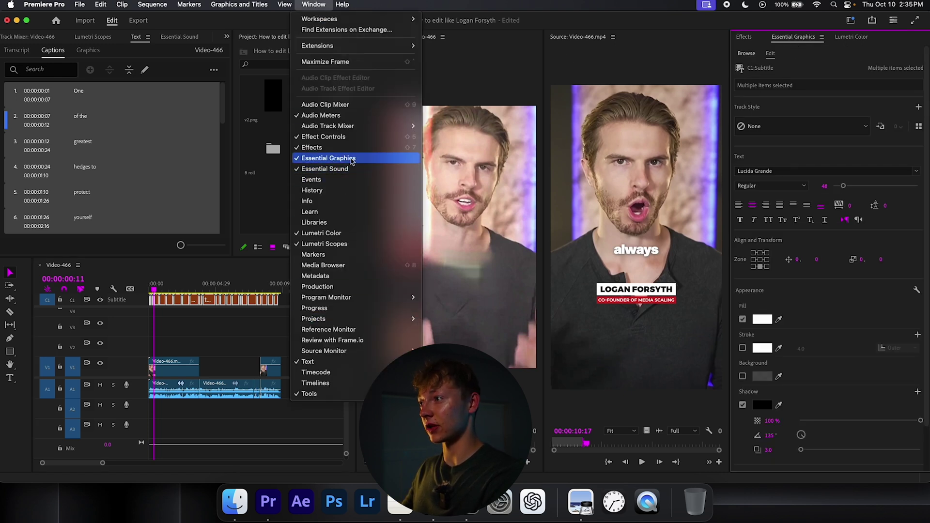
left_click(799, 151)
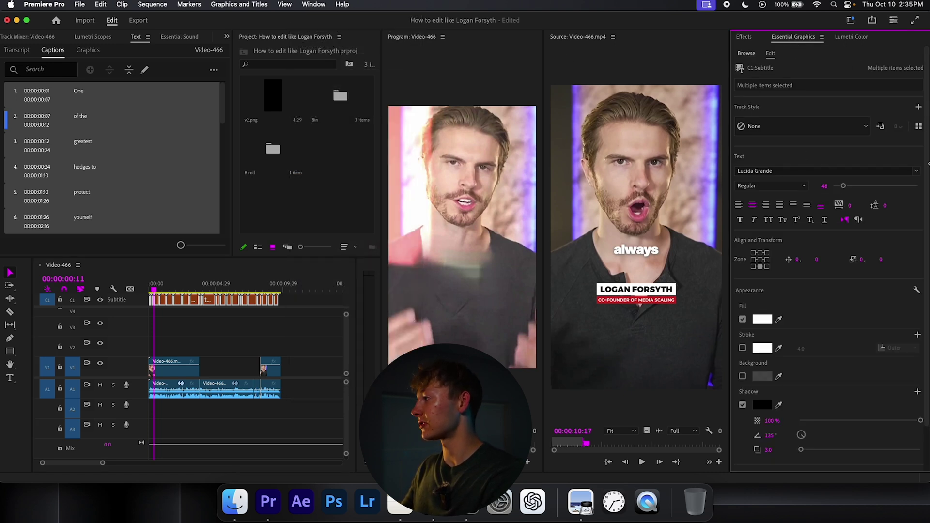
left_click(761, 261)
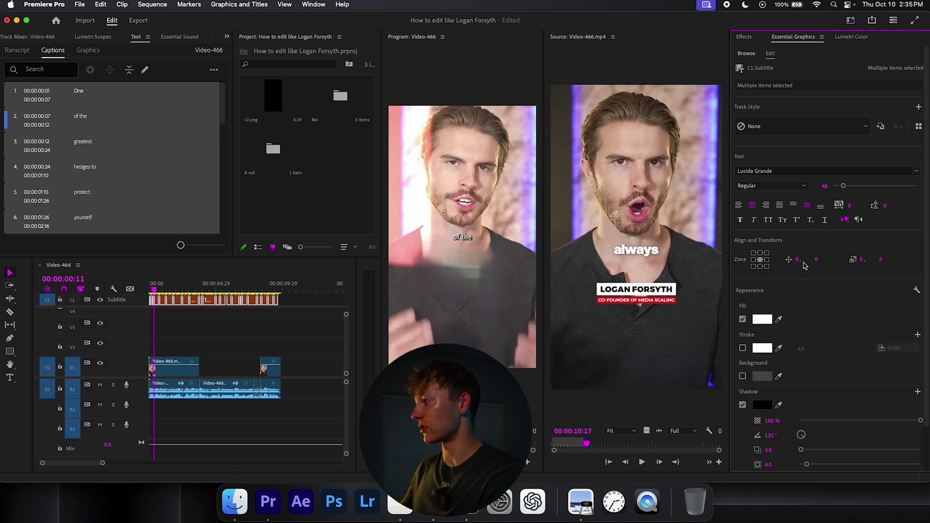
left_click_drag(797, 260, 834, 259)
key("super+z")
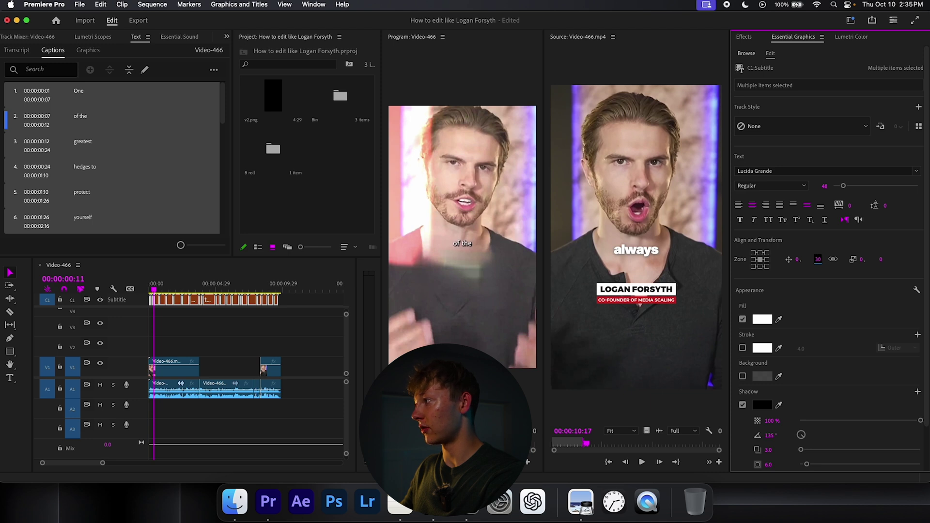
- Set the selected captions' font size to 106 and their font to Montserrat Black from the favourite fonts
mouse_move(843, 186)
left_mouse_down()
mouse_move(864, 187)
mouse_move(856, 189)
left_mouse_up()
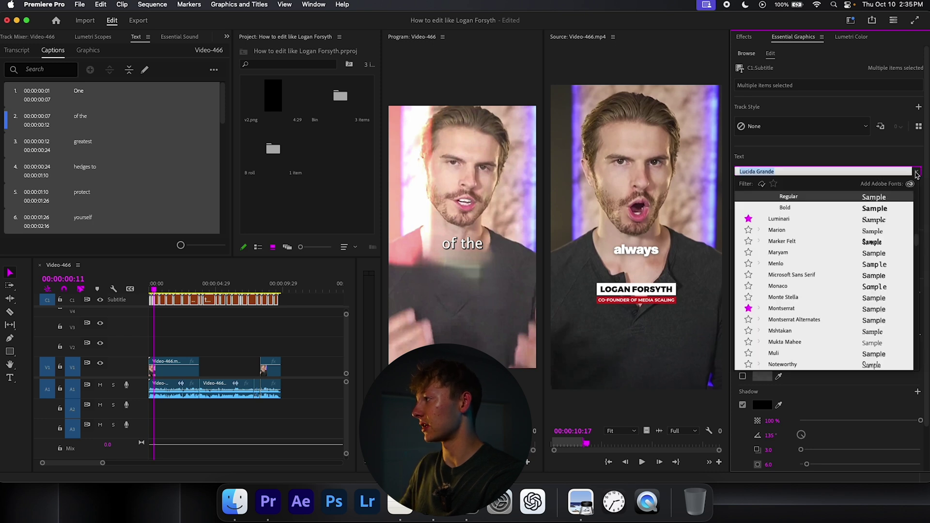
left_click(916, 171)
left_click(774, 184)
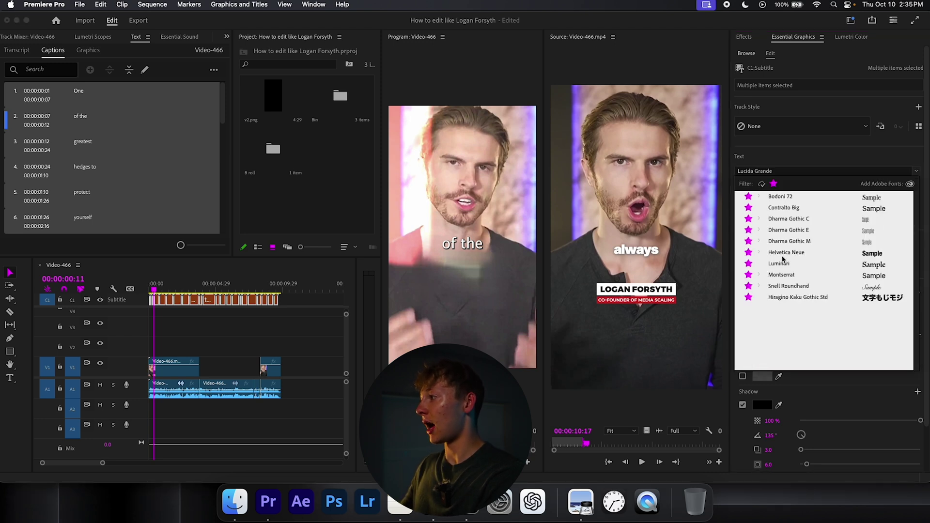
left_click(760, 277)
scroll(763, 280, "down", 1)
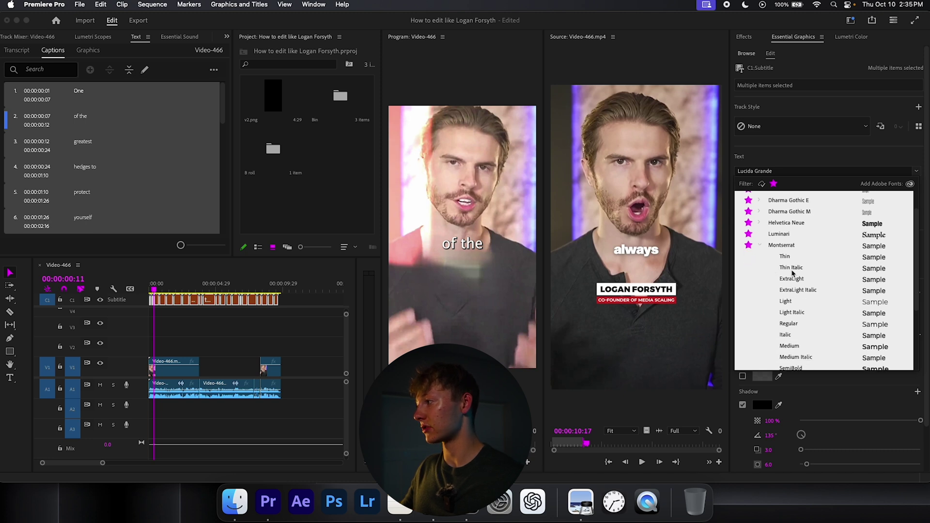
scroll(790, 271, "down", 4)
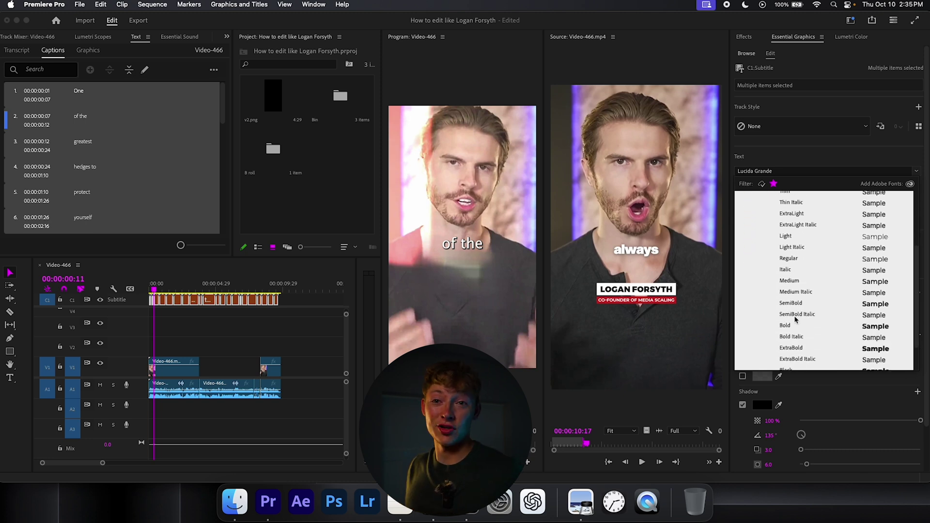
scroll(797, 322, "down", 2)
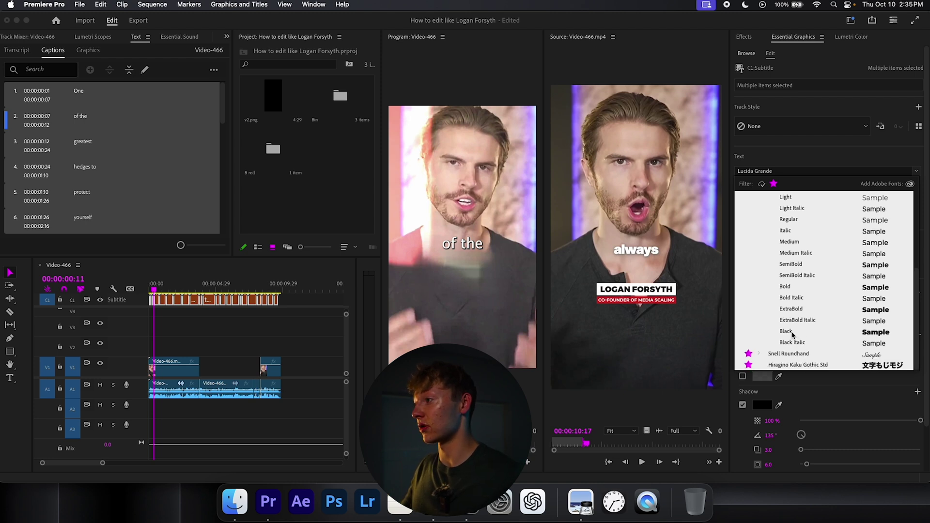
left_click(786, 332)
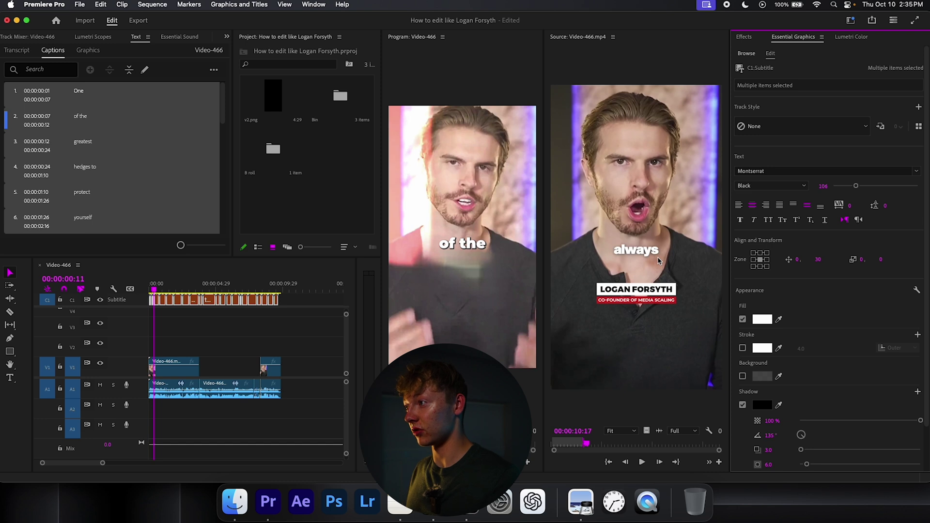
- Try a tighter letter tracking on the selected captions, and undo the tracking change
scroll(830, 247, "down", 1)
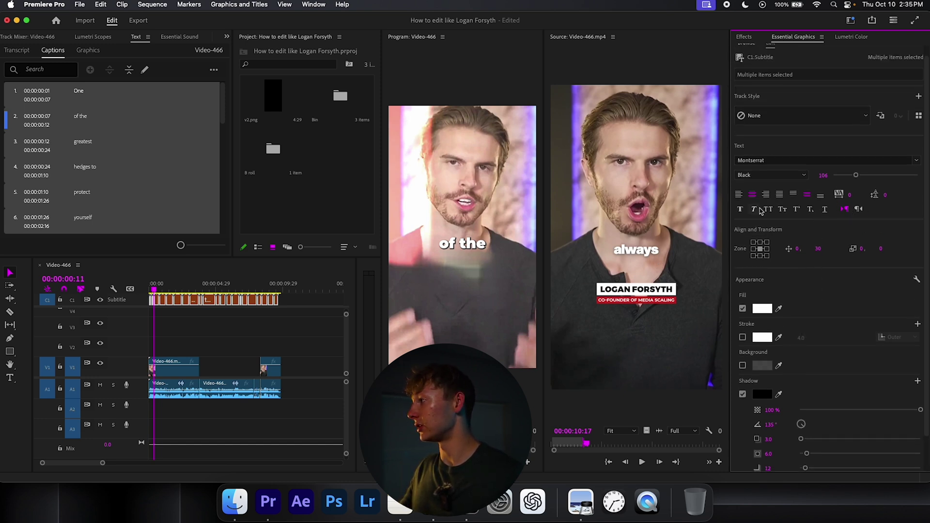
scroll(817, 245, "up", 1)
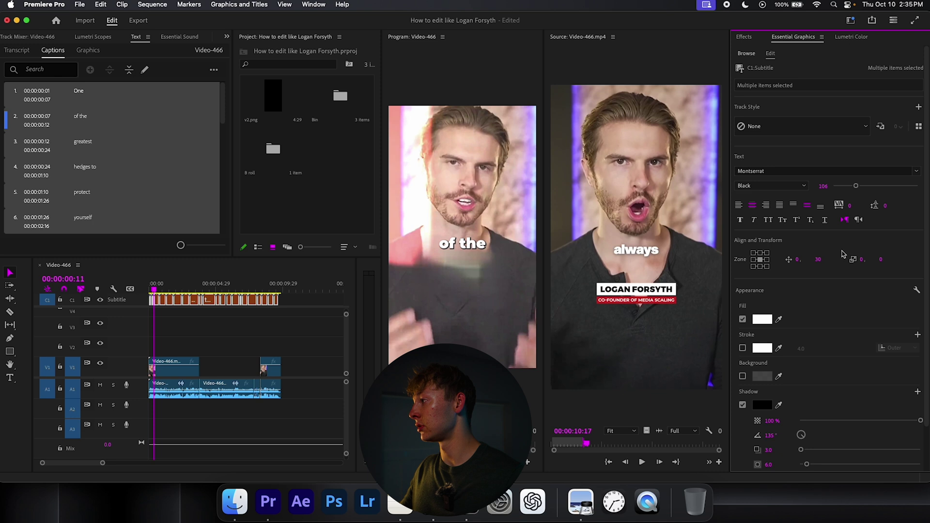
mouse_move(849, 206)
left_mouse_down()
mouse_move(827, 205)
mouse_move(860, 206)
mouse_move(839, 206)
left_mouse_up()
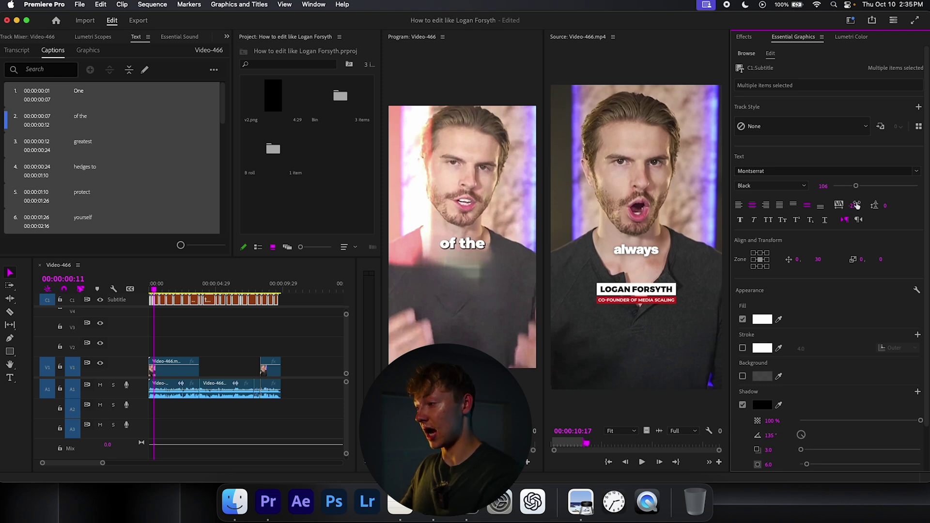
key("super+z")
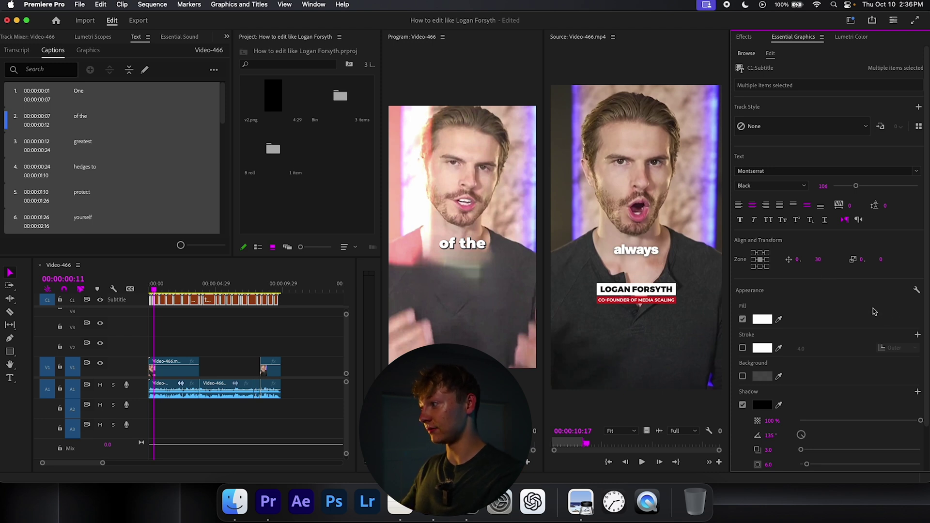
- Set the selected captions' shadow size to 16, its blur to 136 and its opacity to 84%
scroll(867, 310, "down", 3)
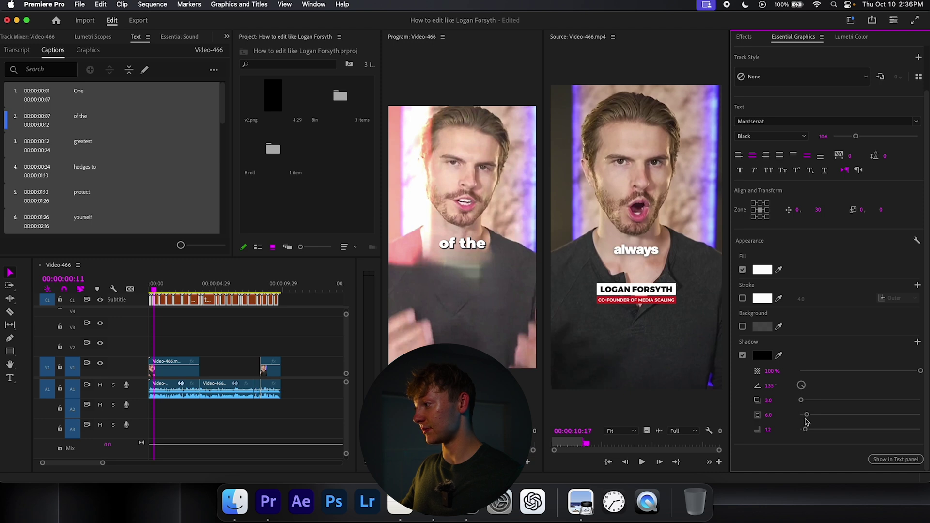
mouse_move(808, 417)
left_mouse_down()
mouse_move(865, 417)
mouse_move(811, 422)
mouse_move(819, 422)
left_mouse_up()
left_click(767, 416)
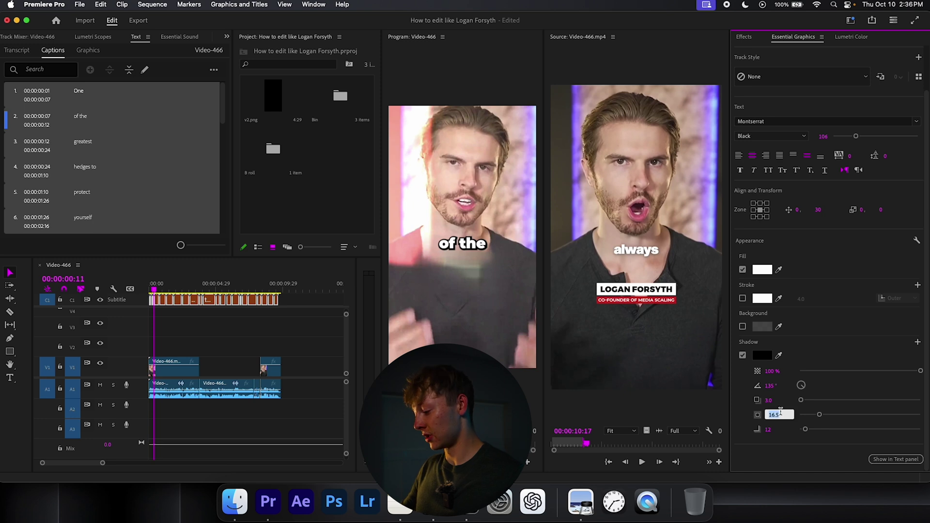
type("16")
key("Return")
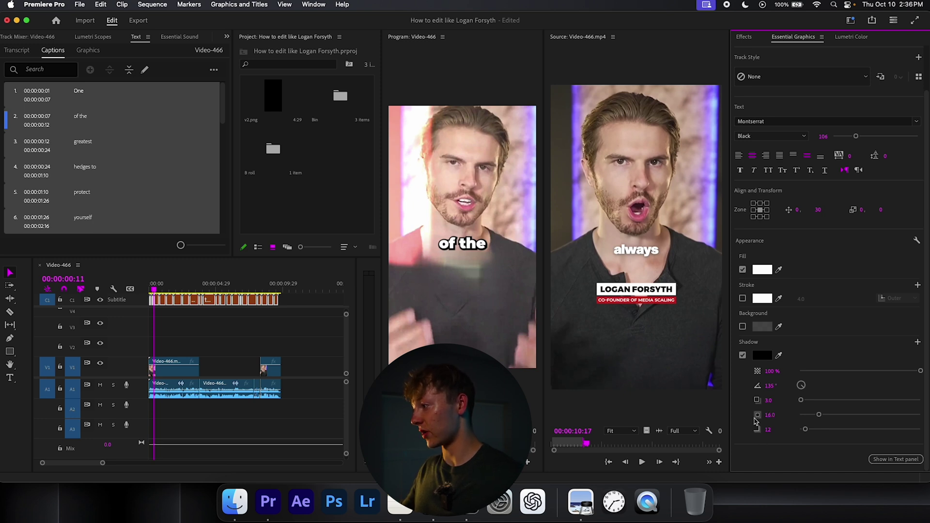
left_click_drag(804, 430, 862, 436)
left_click_drag(921, 374, 901, 377)
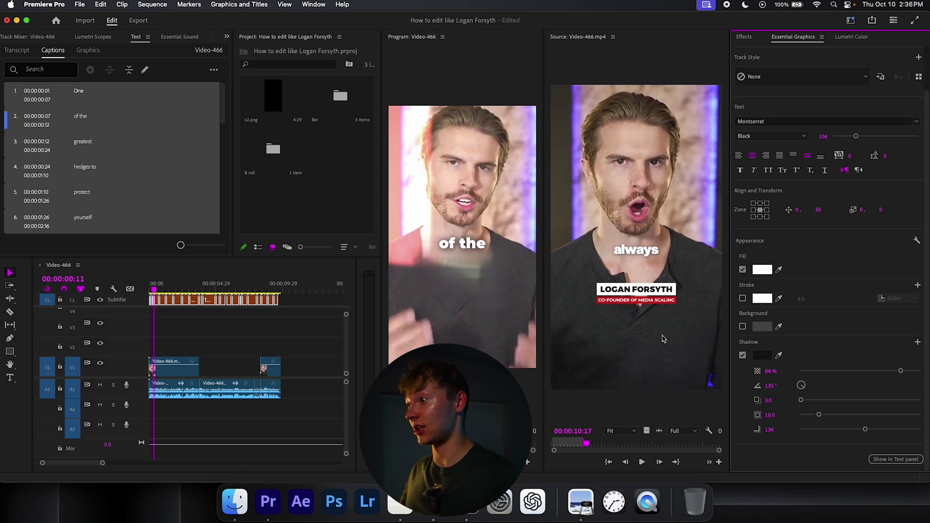
- Reselect all caption clips on the subtitle track and upgrade them to graphics
left_click(274, 322)
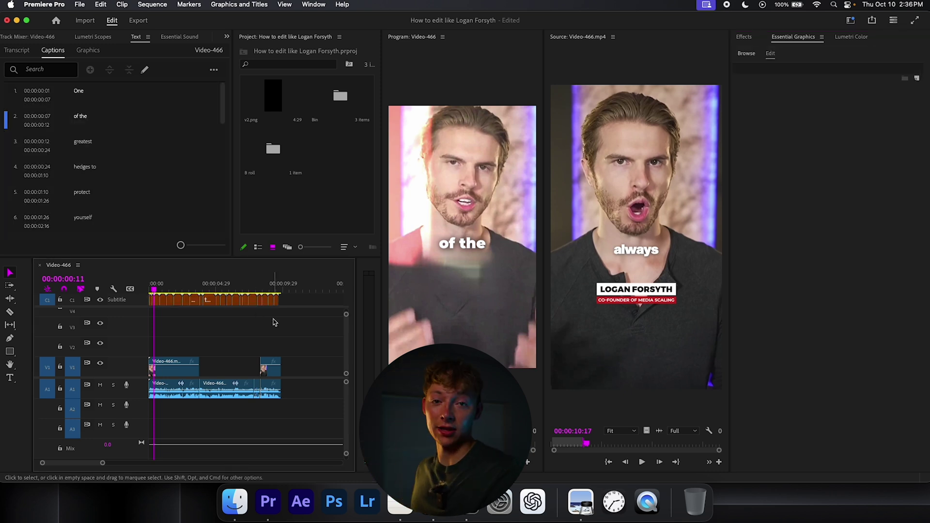
left_click_drag(309, 297, 96, 309)
left_click(239, 3)
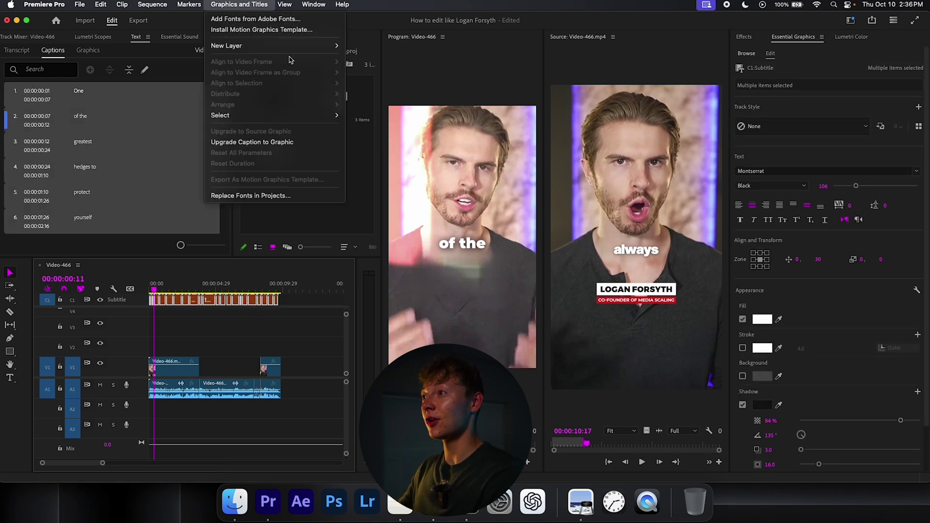
left_click(252, 142)
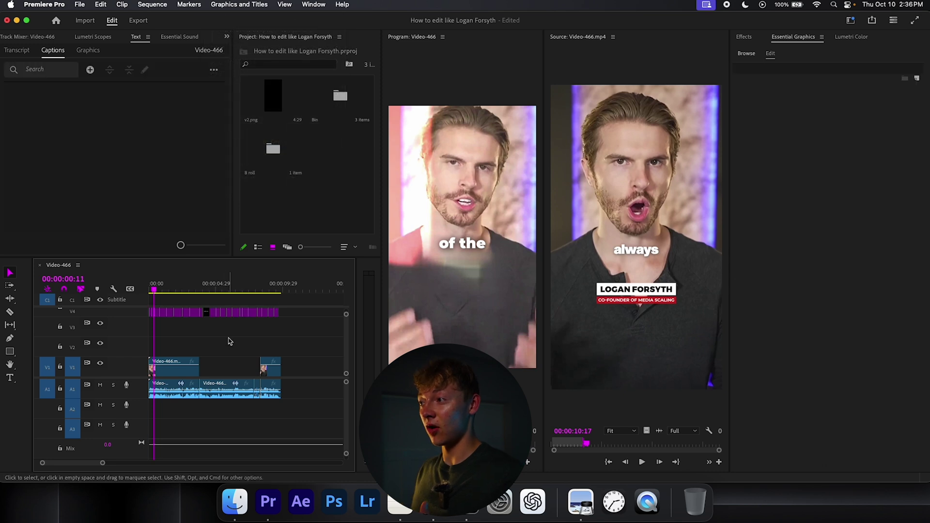
left_click(156, 330)
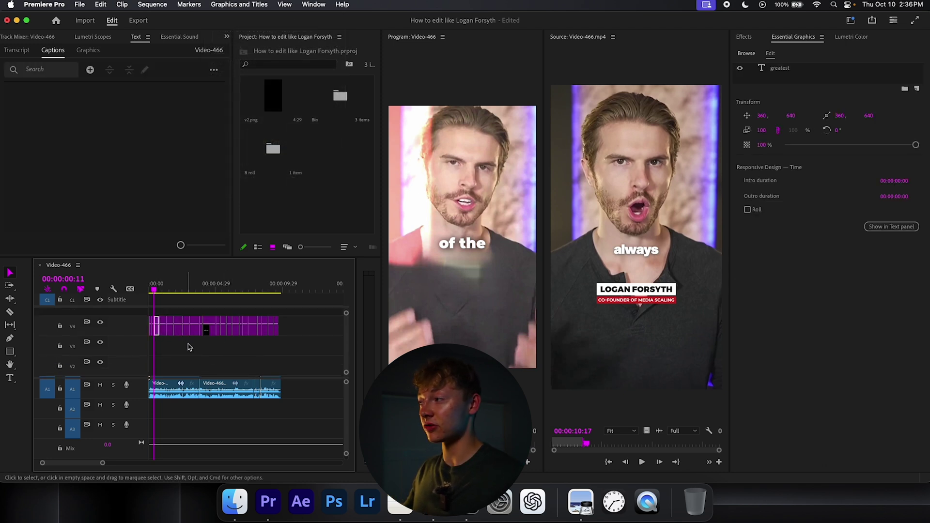
left_click(244, 356)
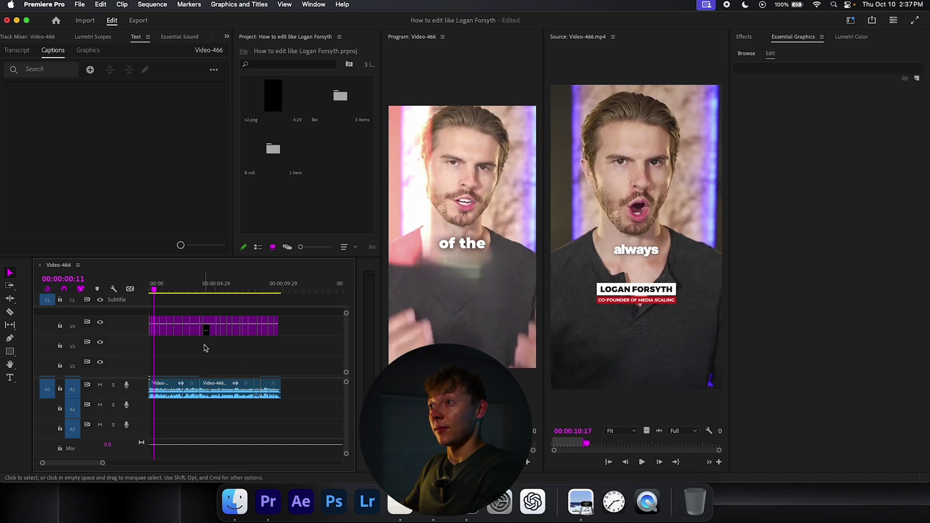
scroll(190, 349, "up", 2)
scroll(225, 349, "down", 3)
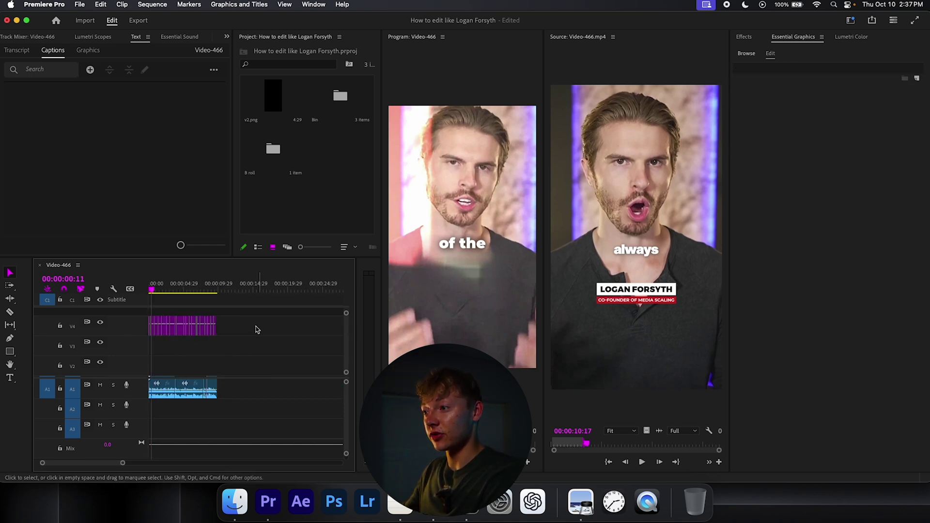
left_click_drag(256, 328, 182, 345)
key("super+z")
key("super+shift+z")
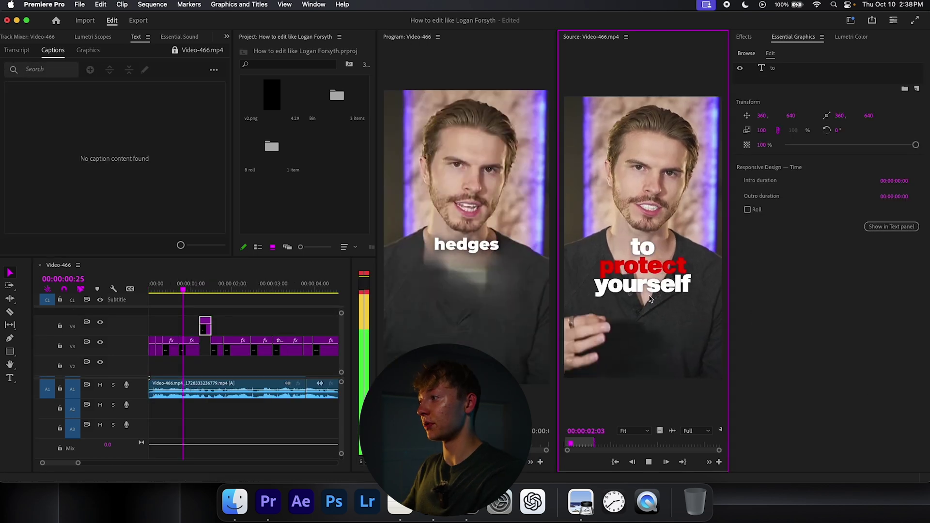
- Replay the opening of the reference video to examine how the stacked "to protect yourself" caption builds up, pausing at 00:00:02:03
key("space")
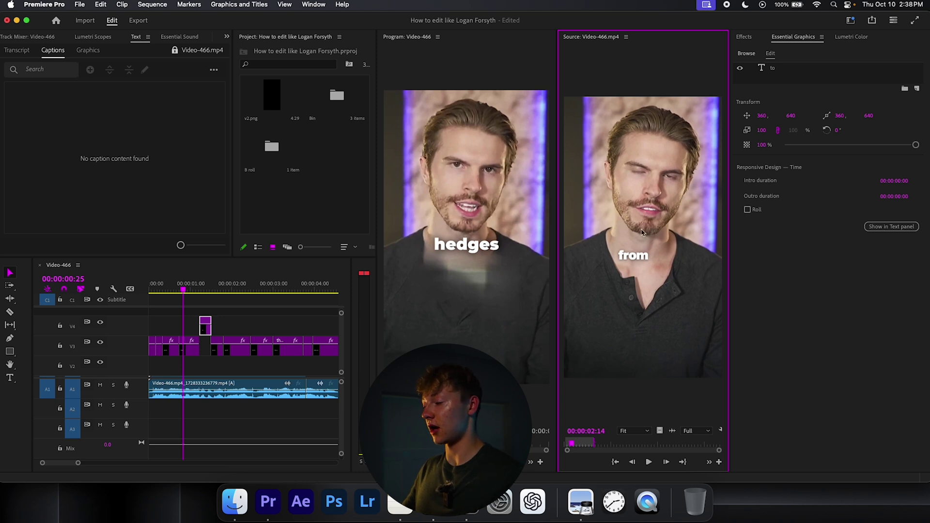
left_click_drag(573, 441, 562, 443)
key("space")
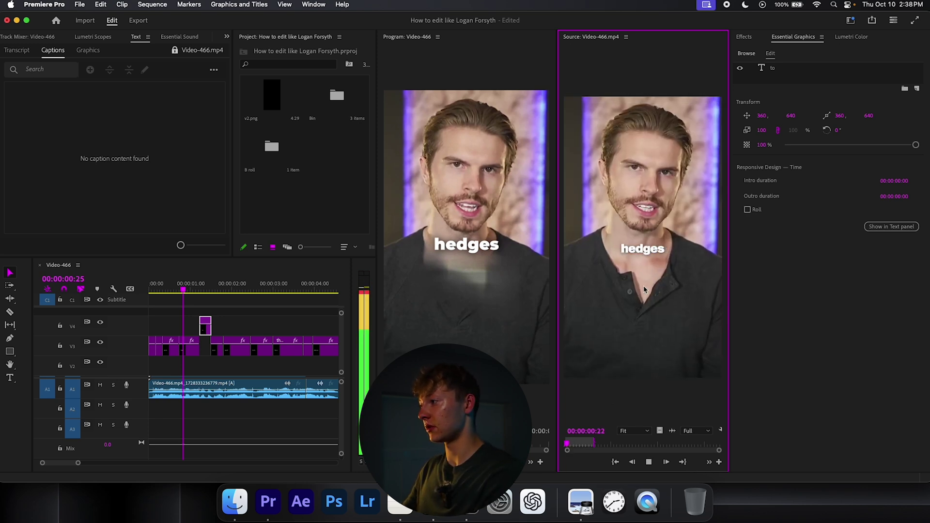
key("space")
key("space")
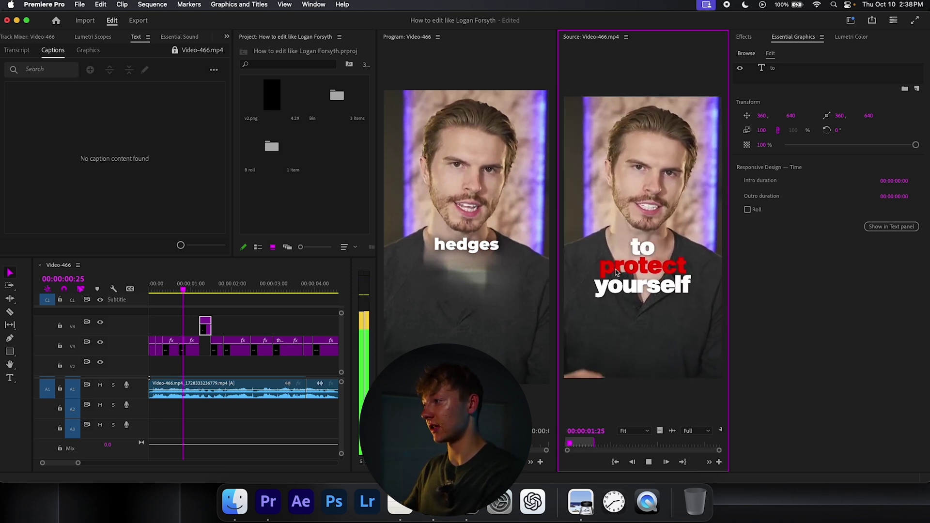
key("space")
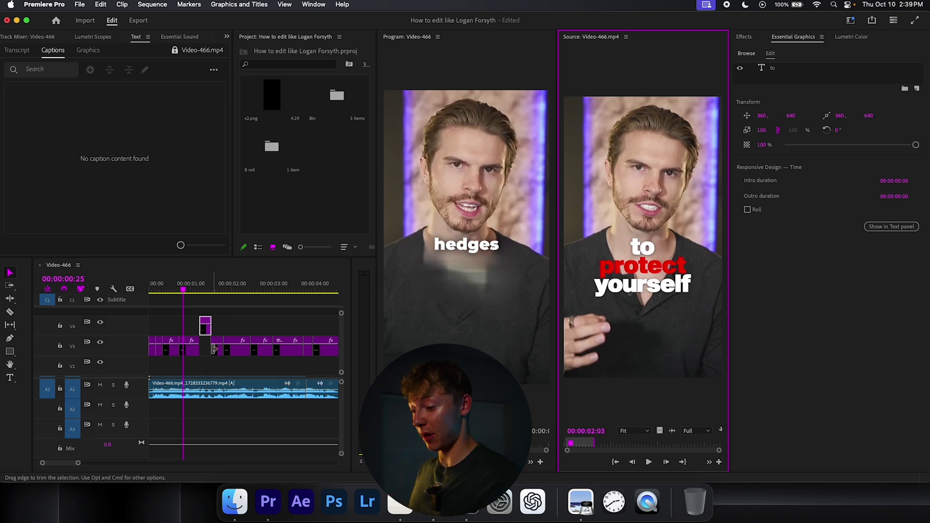
- Place the playhead at 00:00:01:08 and enlarge the "to" caption's font size to 139
scroll(206, 361, "up", 2)
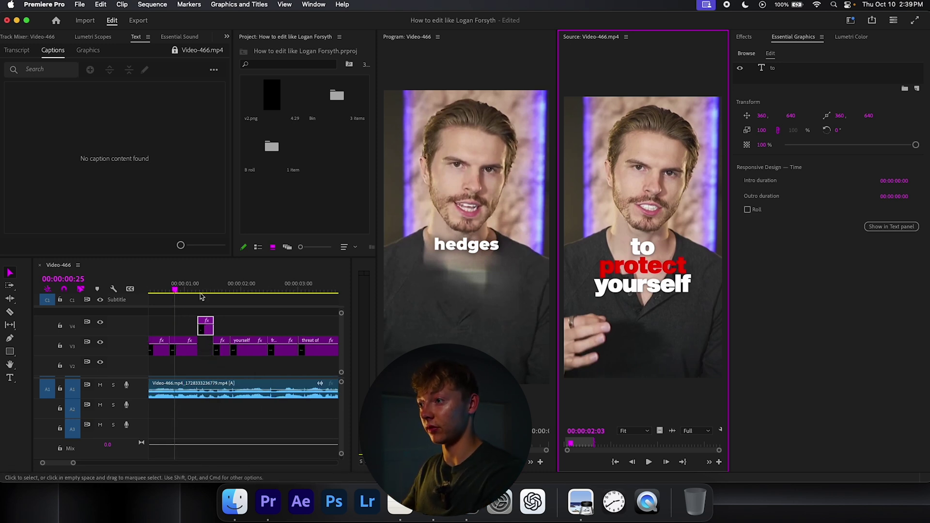
left_click_drag(176, 290, 199, 291)
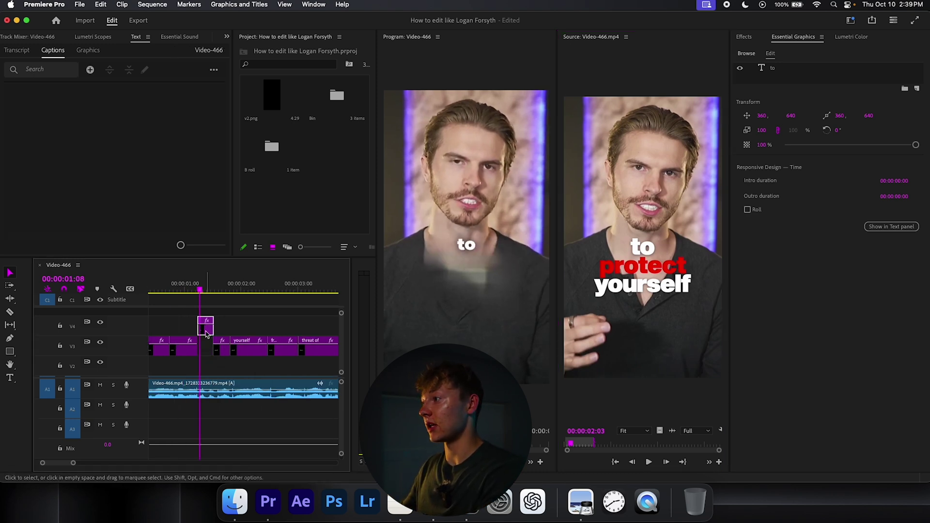
left_click(778, 69)
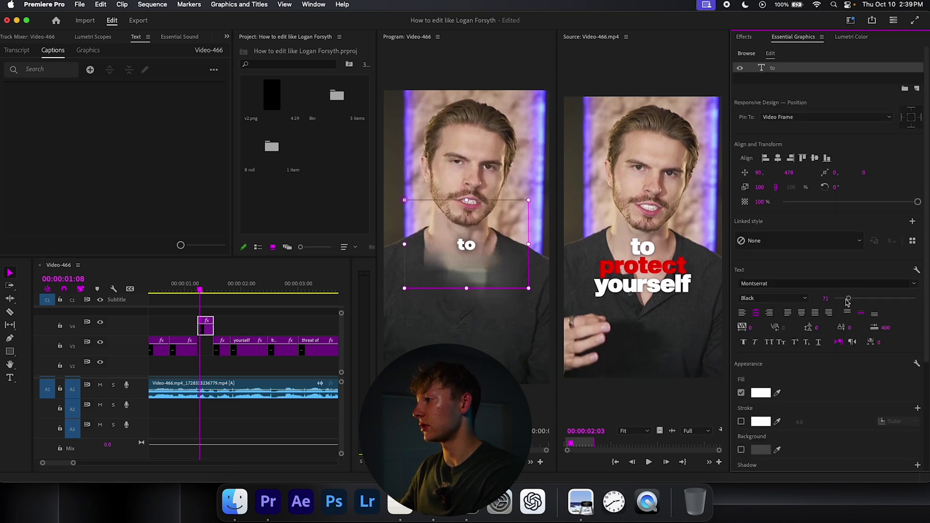
left_click_drag(847, 301, 864, 300)
- Stack the "protect" and "yourself" caption clips on separate tracks above "to", and extend "to" and "protect" to the end of "yourself"
left_click_drag(226, 344, 251, 303)
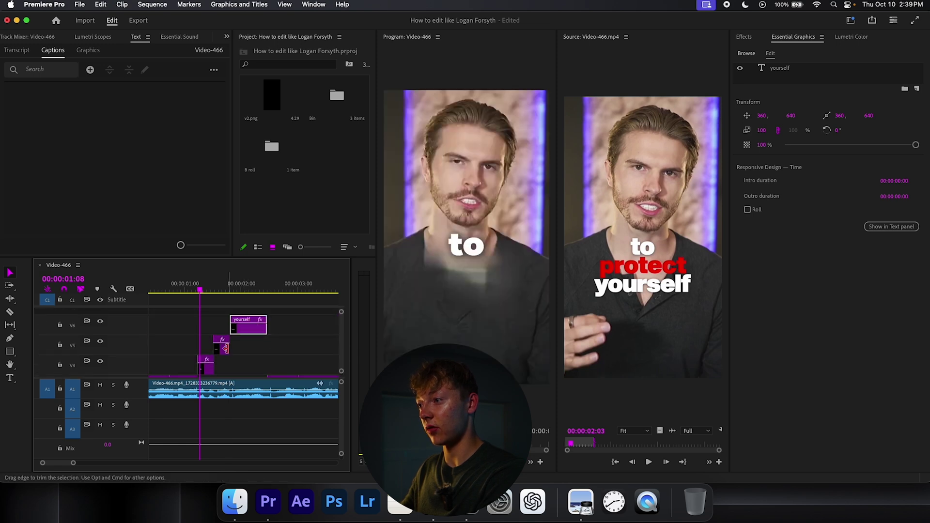
left_click_drag(225, 349, 267, 347)
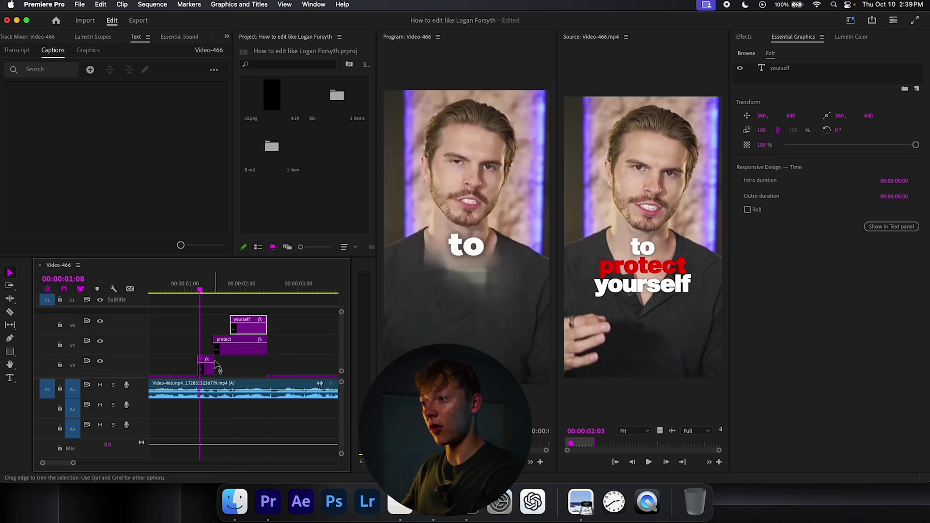
left_click_drag(215, 364, 266, 364)
left_click(293, 355)
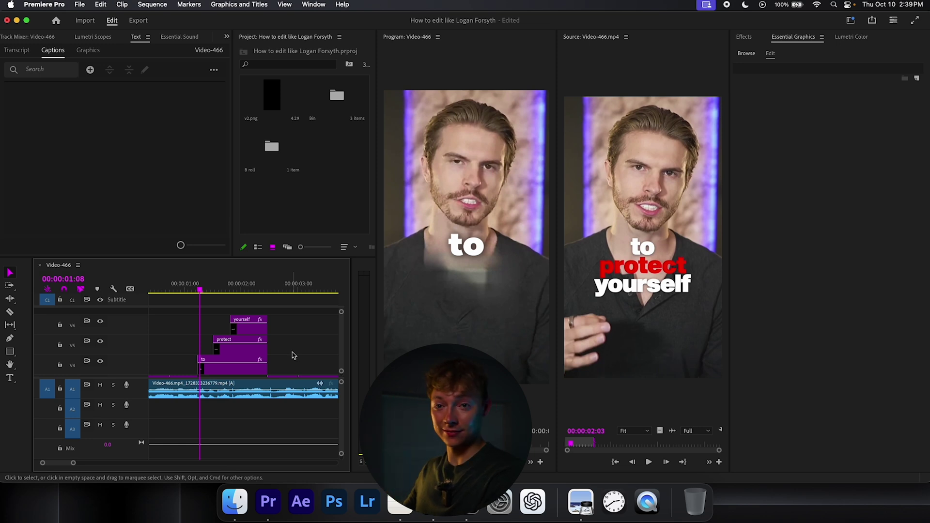
- Find the Distort group's Transform effect and apply it to the "to" caption clip
left_click(246, 370)
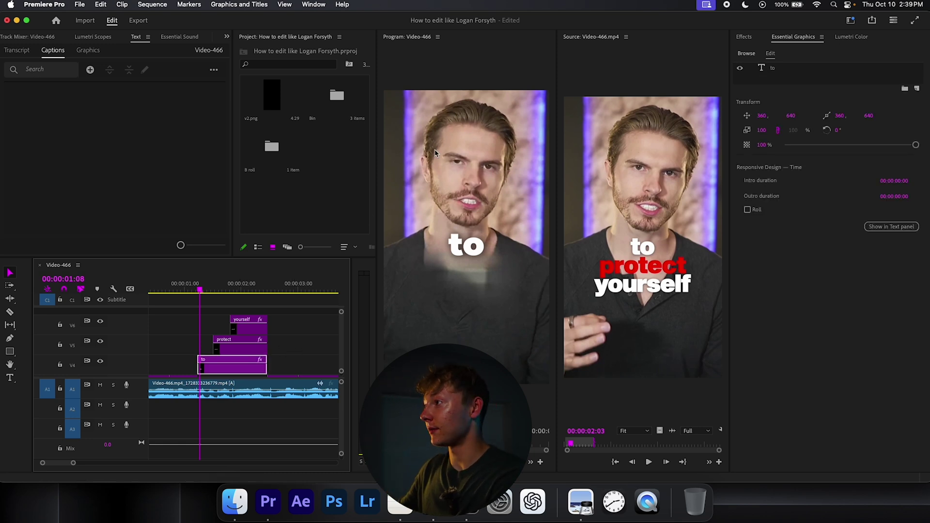
left_click(780, 68)
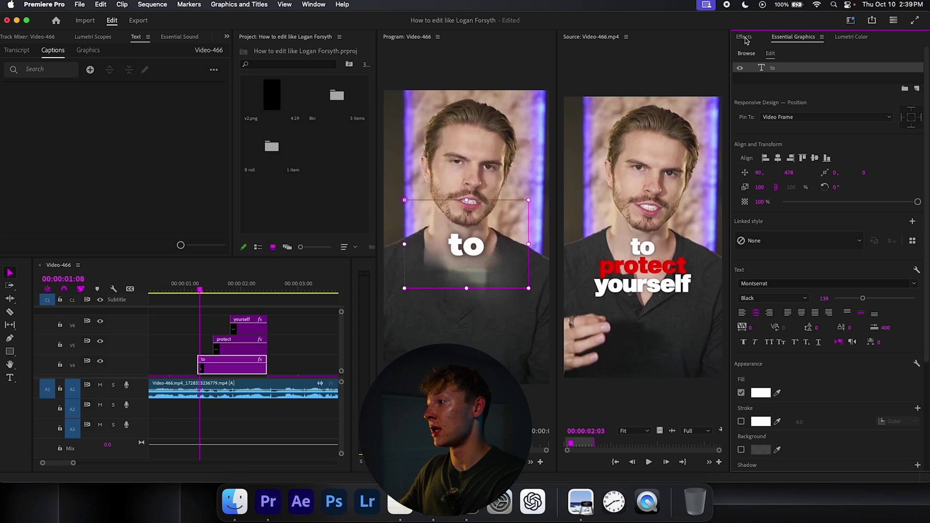
left_click(745, 37)
left_click(754, 48)
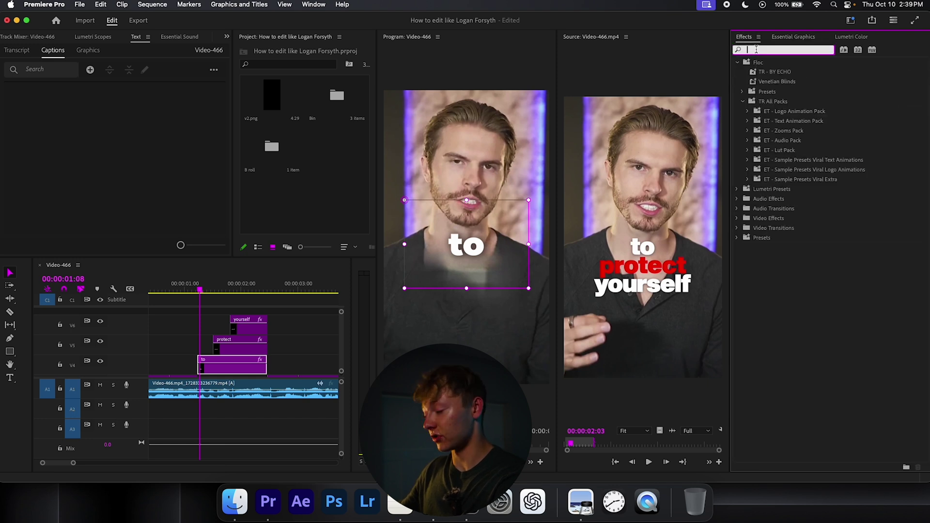
type("Transform")
left_click_drag(776, 139, 255, 265)
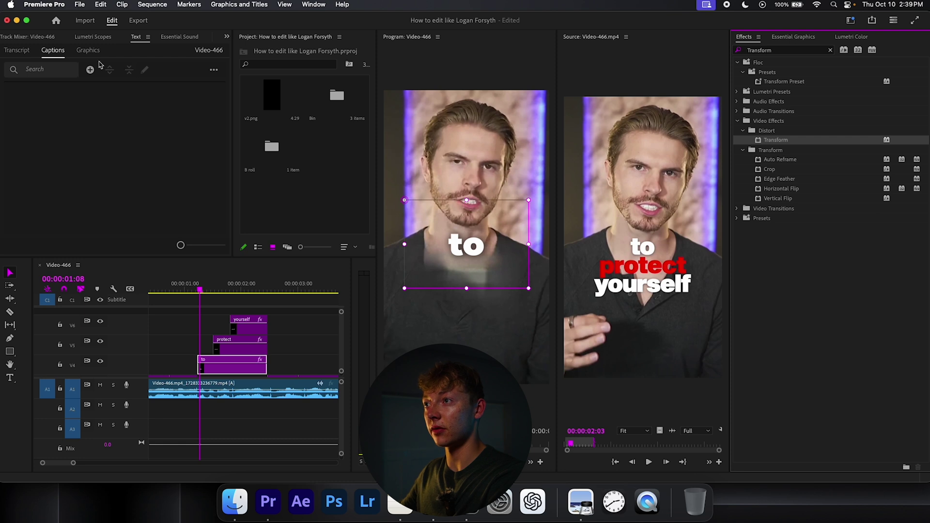
- Show the "to" clip's Effect Controls, turn off the Transform effect's composition shutter angle and set its shutter angle to 360
left_click(229, 38)
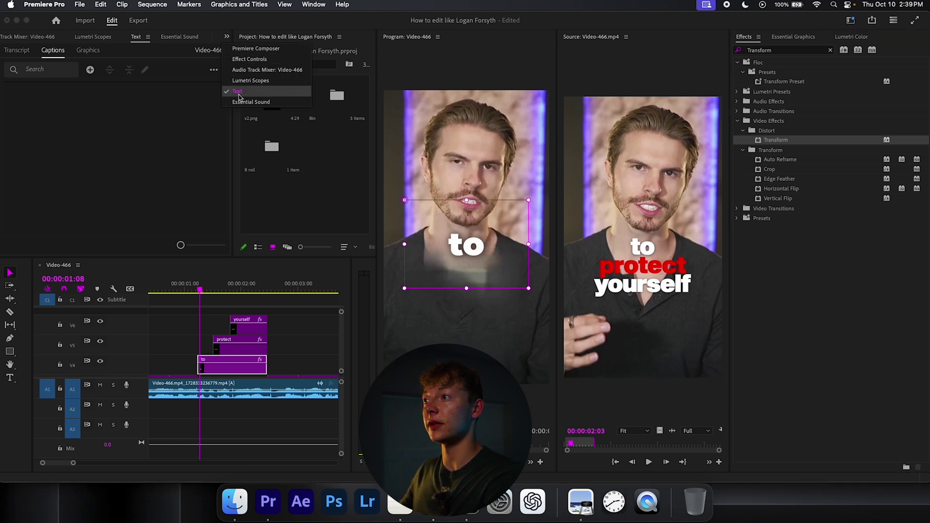
left_click(248, 59)
scroll(131, 106, "down", 6)
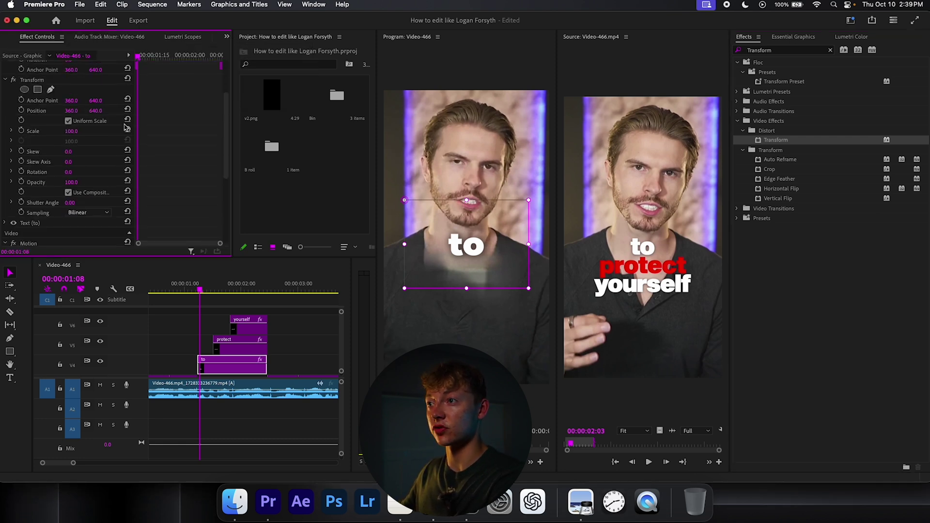
left_click(68, 144)
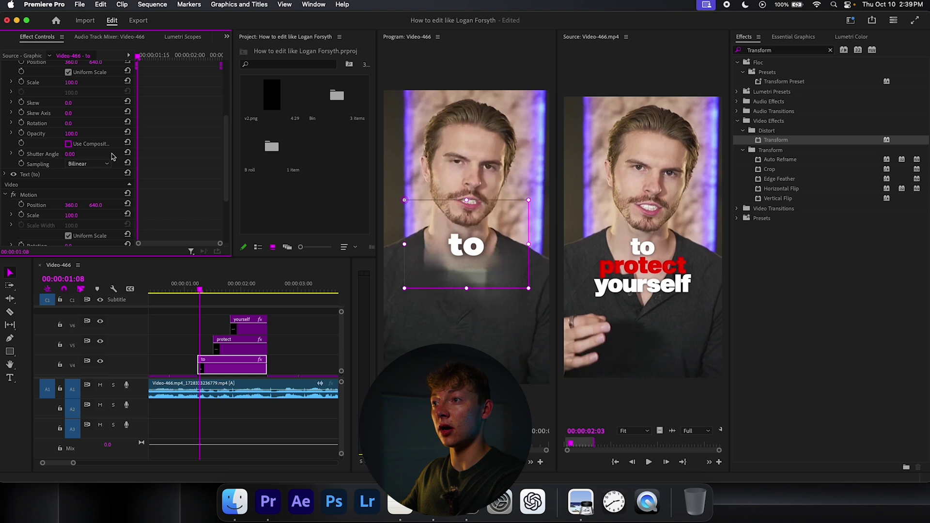
left_click_drag(68, 154, 121, 154)
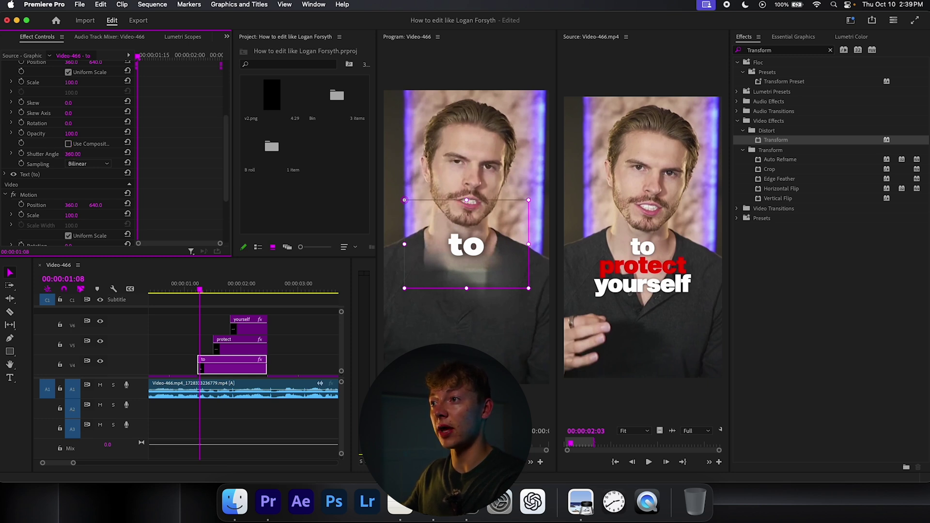
- Place the playhead at the "to" clip's start, 00:00:01:07, and start keyframing the Transform effect's opacity and position
scroll(169, 200, "up", 2)
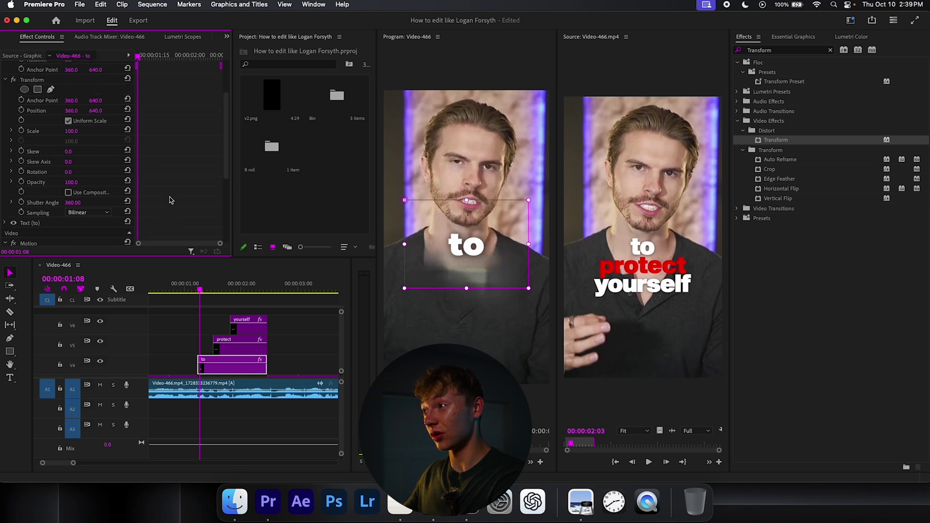
scroll(138, 132, "up", 3)
left_click_drag(139, 55, 127, 54)
scroll(42, 208, "down", 6)
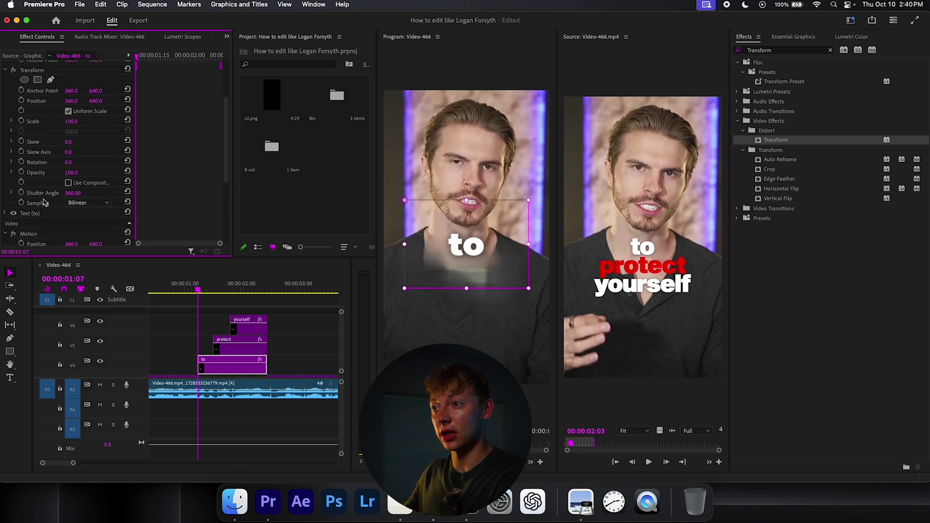
scroll(46, 194, "up", 4)
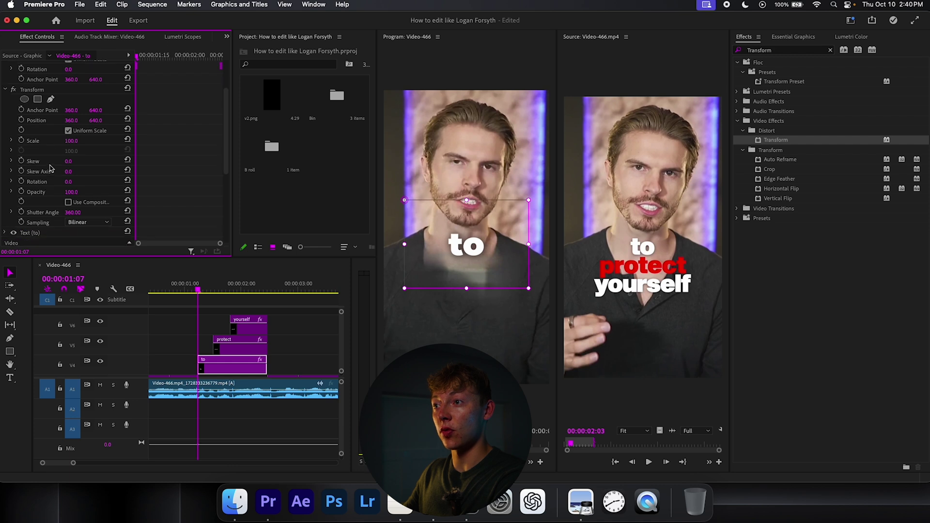
left_click(22, 191)
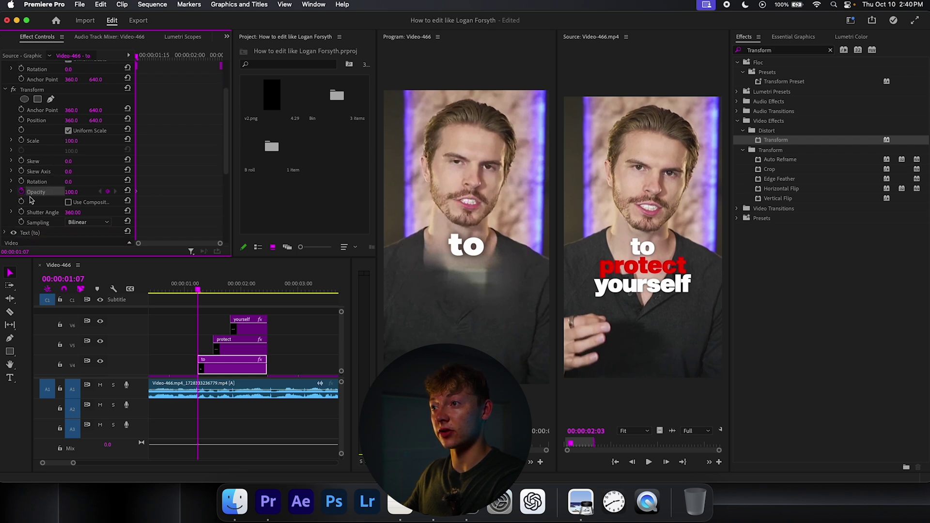
left_click(22, 120)
- At 00:00:01:13, add Transform position and opacity keyframes to the "to" clip and set the position to 360, 593
left_click(153, 58)
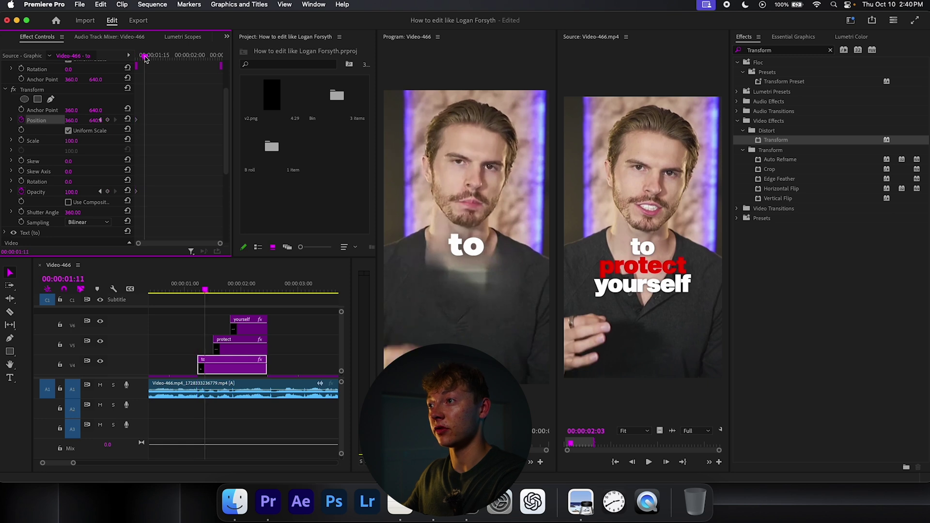
left_click_drag(152, 57, 150, 58)
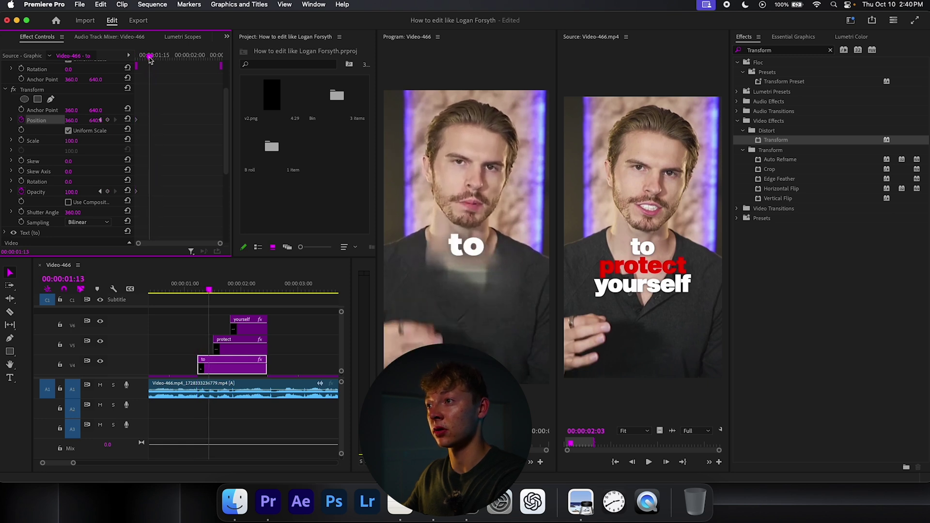
left_click(107, 121)
left_click(153, 103)
left_click_drag(136, 102, 165, 102)
left_click(137, 119)
left_click(137, 192)
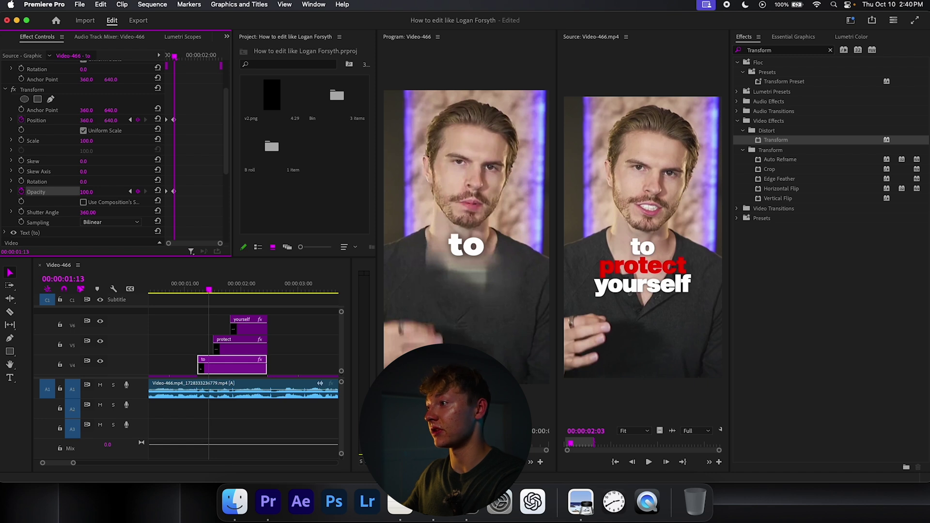
left_click_drag(111, 120, 92, 120)
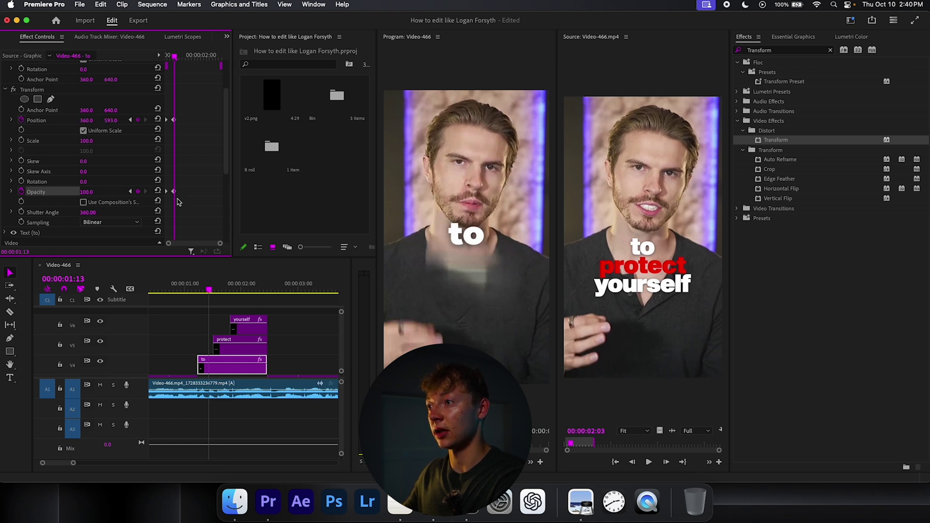
- Return to the first keyframes at 00:00:01:07 and set the "to" clip's Transform opacity to 0
scroll(178, 202, "down", 3)
key("Left")
key("Left")
key("Left")
key("Left")
key("Left")
key("Left")
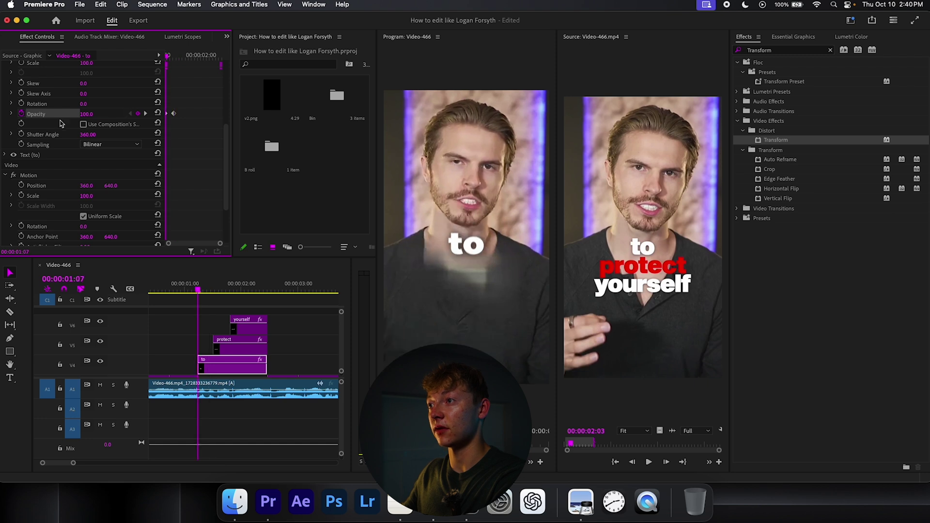
left_click_drag(87, 115, 36, 115)
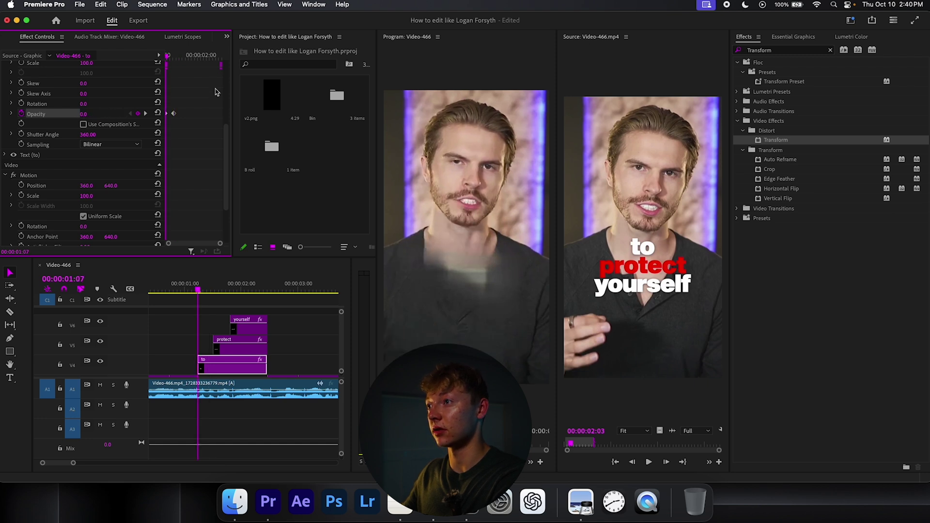
- Play back the "to" animation and apply Ease In temporal interpolation to its Transform position and opacity keyframes
key("space")
key("space")
left_click_drag(194, 57, 145, 58)
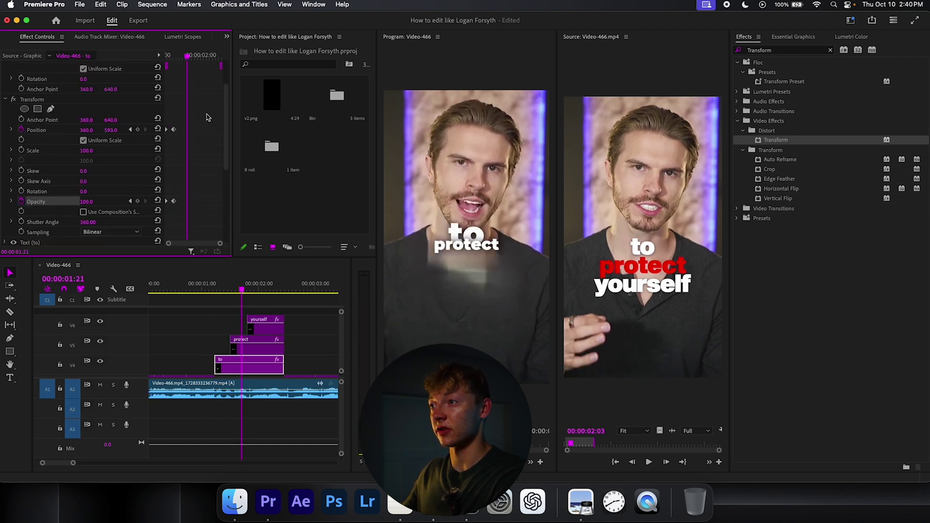
key("Up")
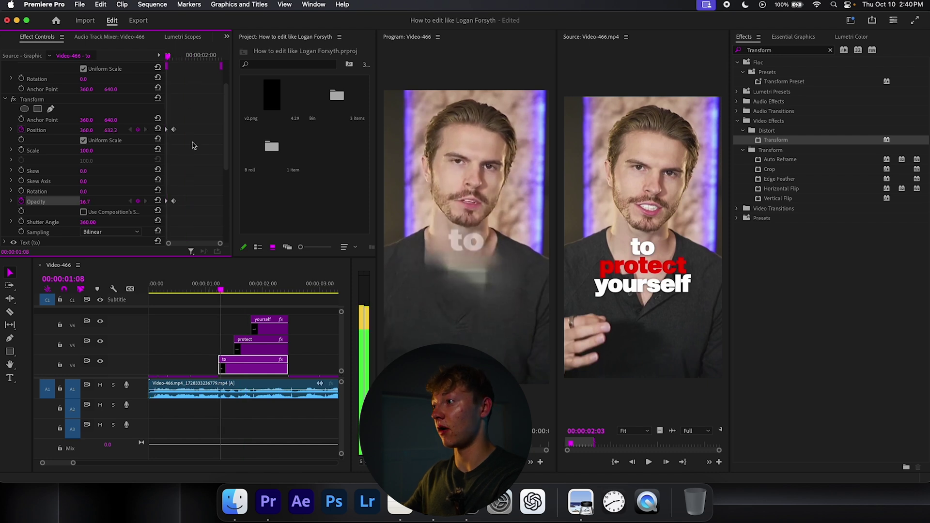
key("space")
key("space")
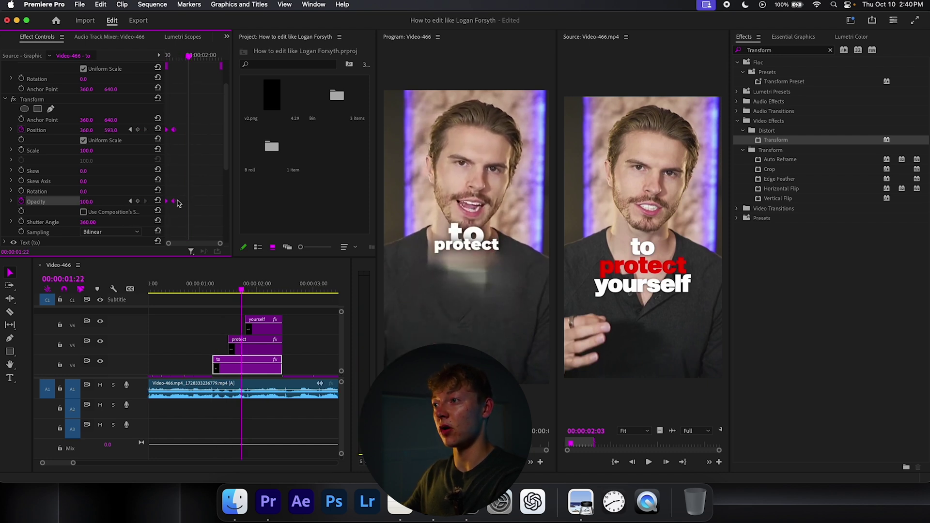
right_click(177, 200)
mouse_move(205, 291)
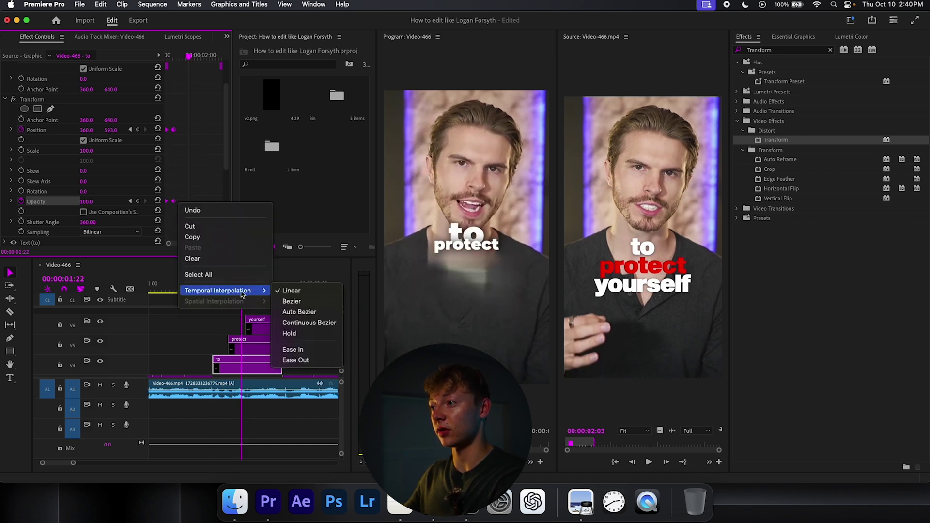
left_click(293, 350)
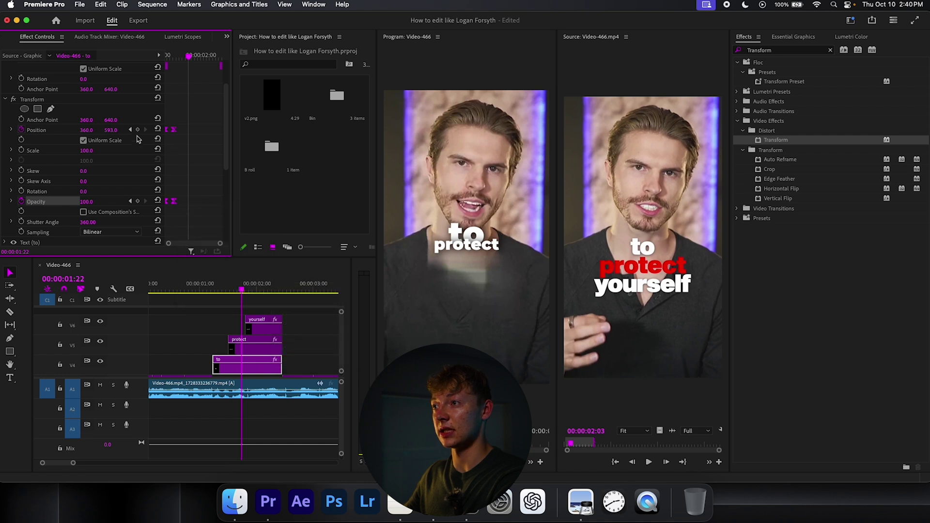
- Reveal the Transform position's velocity graph and move the ending position keyframe to 00:00:01:22
left_click(11, 131)
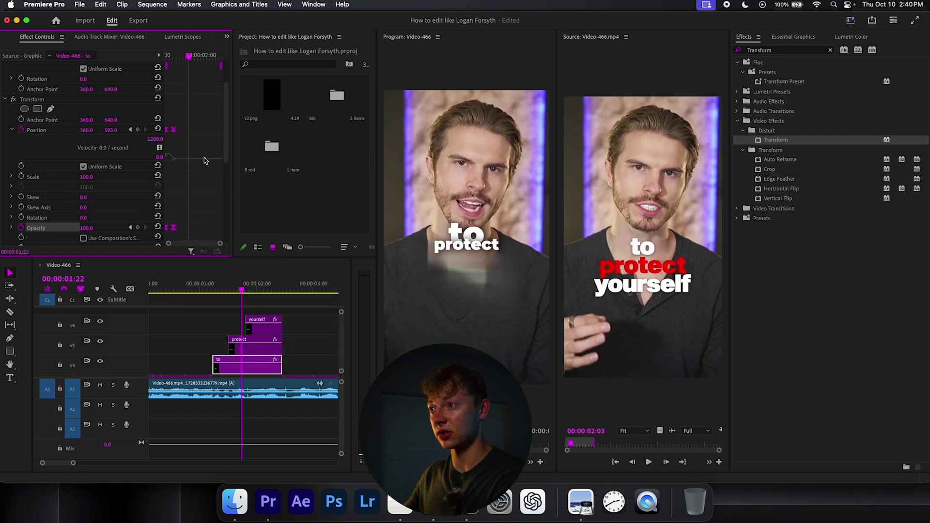
scroll(168, 241, "down", 1)
left_click_drag(170, 246, 182, 246)
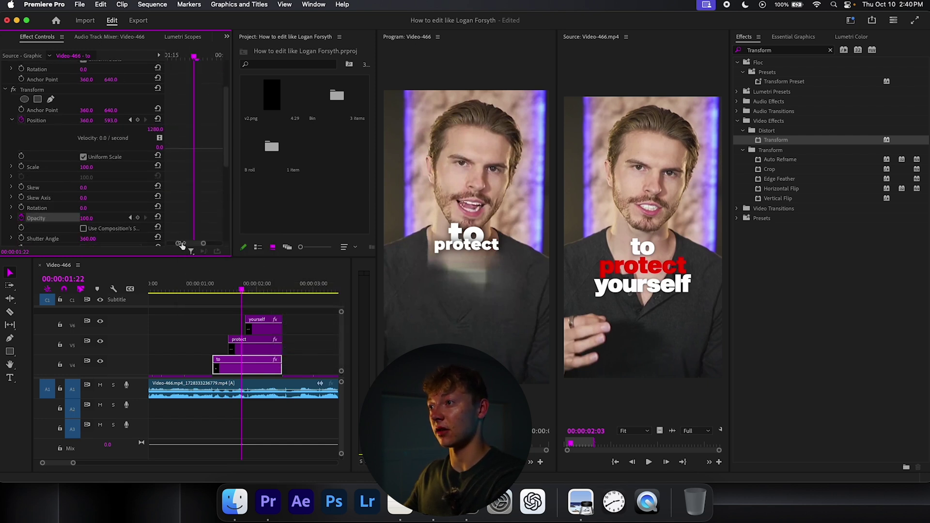
left_click_drag(199, 57, 36, 73)
scroll(199, 108, "down", 3)
left_click_drag(195, 244, 211, 244)
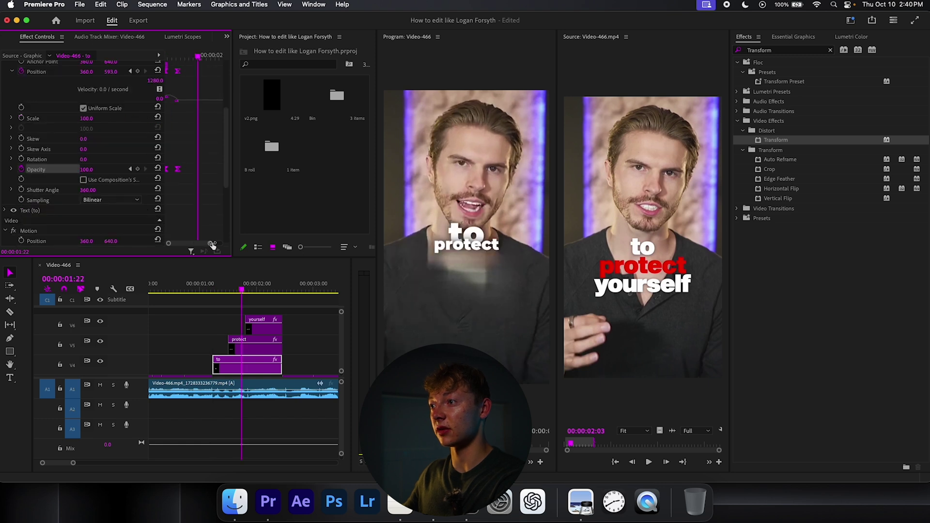
scroll(181, 136, "up", 5)
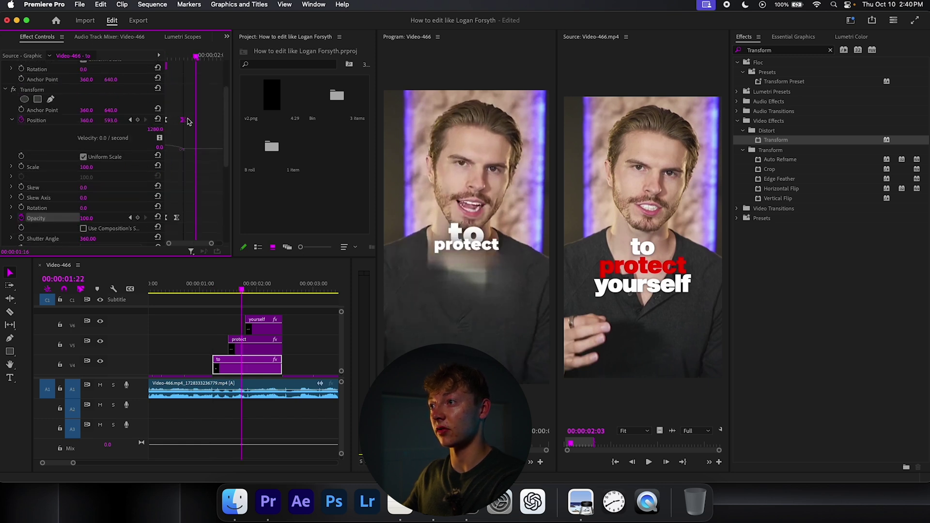
left_click_drag(176, 120, 195, 119)
- Preview the slower "to" movement and shift the ending Transform opacity keyframe a few frames later
left_click_drag(196, 58, 110, 57)
key("space")
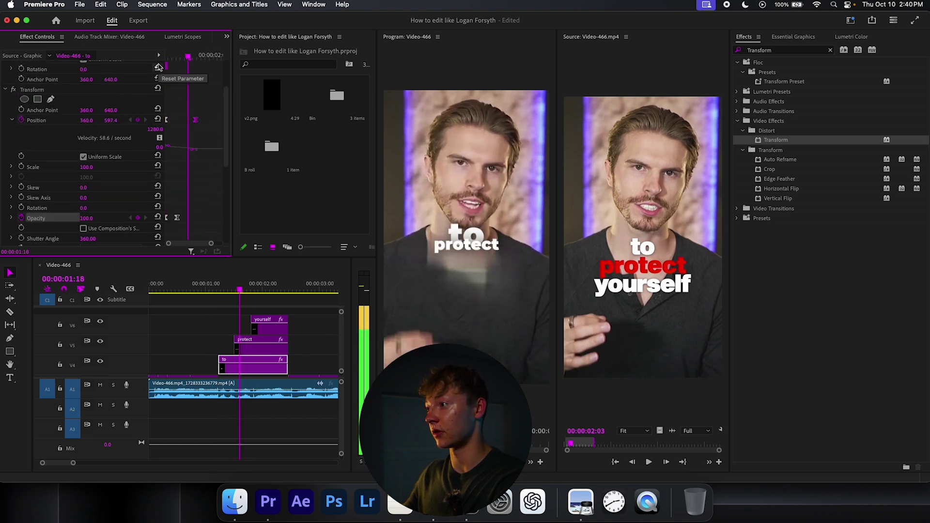
key("space")
left_click_drag(207, 58, 123, 76)
key("space")
key("space")
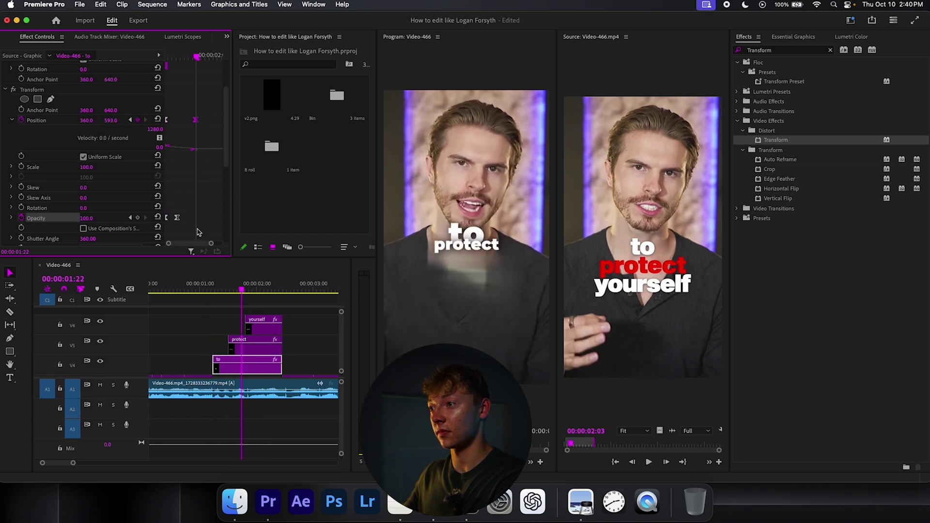
left_click_drag(176, 217, 185, 217)
left_click_drag(197, 57, 73, 61)
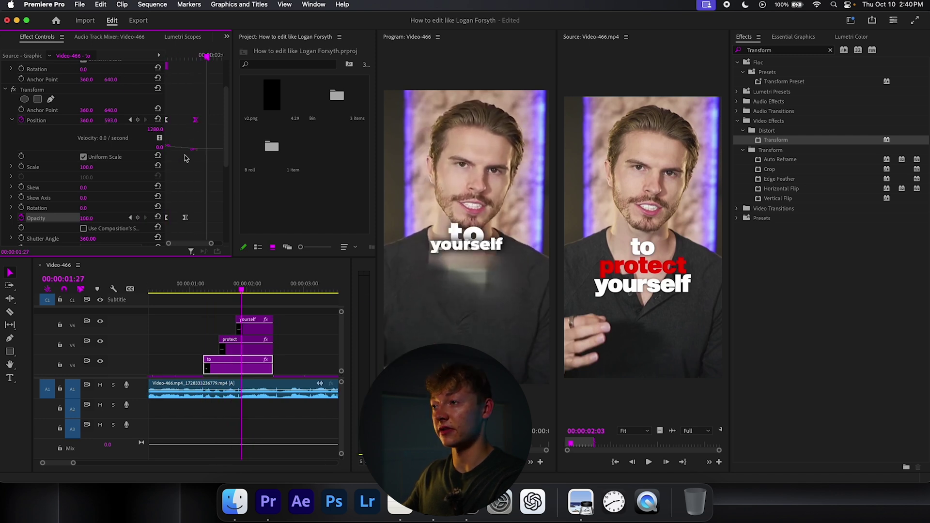
- Enlarge the keyframe area, reshape the "to" position's velocity curve to peak early and ease out slowly, and preview it
left_click_drag(213, 245, 200, 246)
left_click_drag(234, 150, 352, 151)
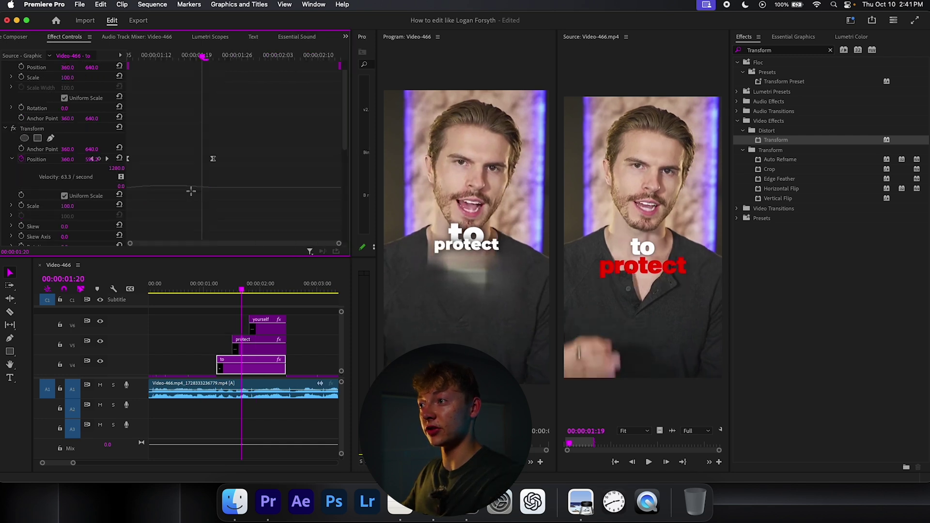
left_click(213, 159)
left_click_drag(206, 187, 154, 196)
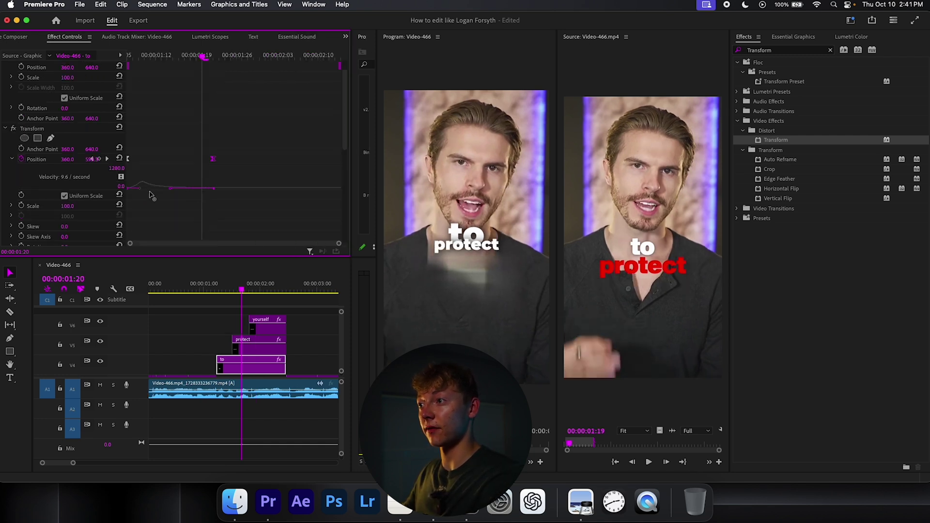
left_click_drag(207, 60, 61, 76)
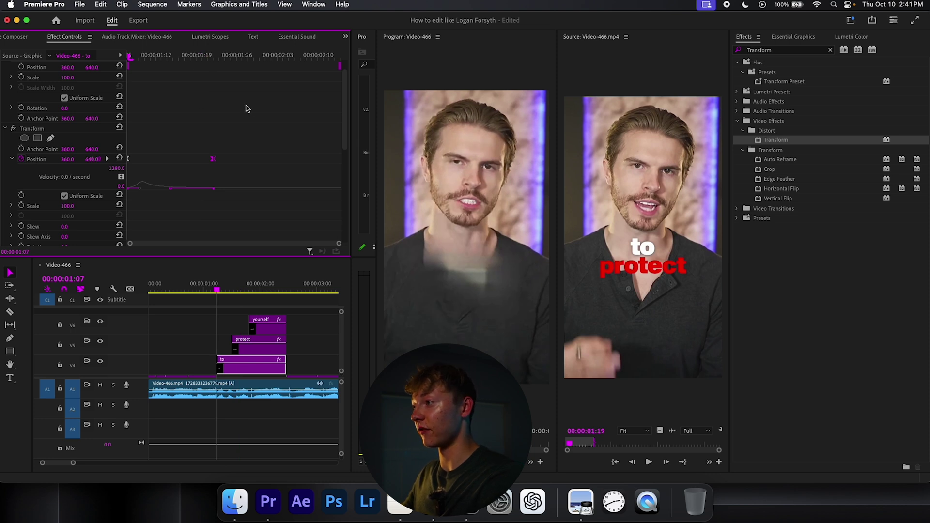
key("space")
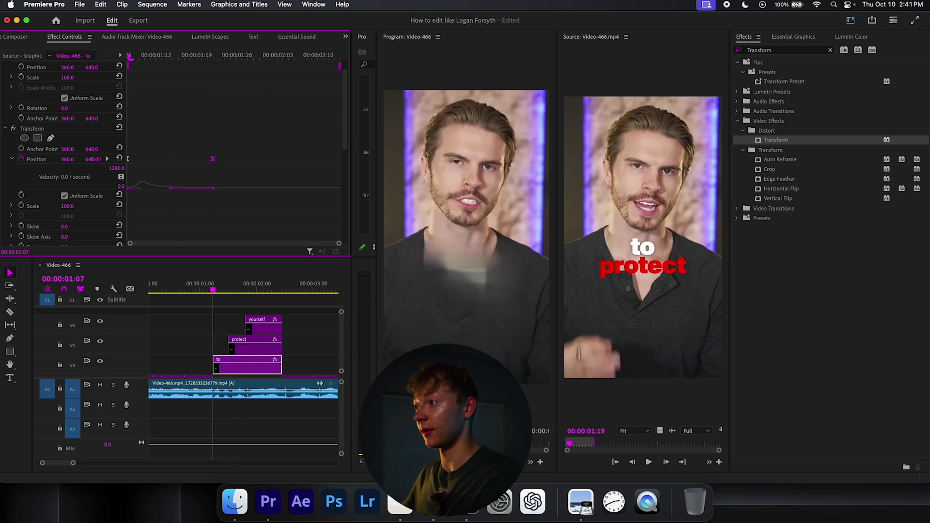
scroll(201, 134, "down", 4)
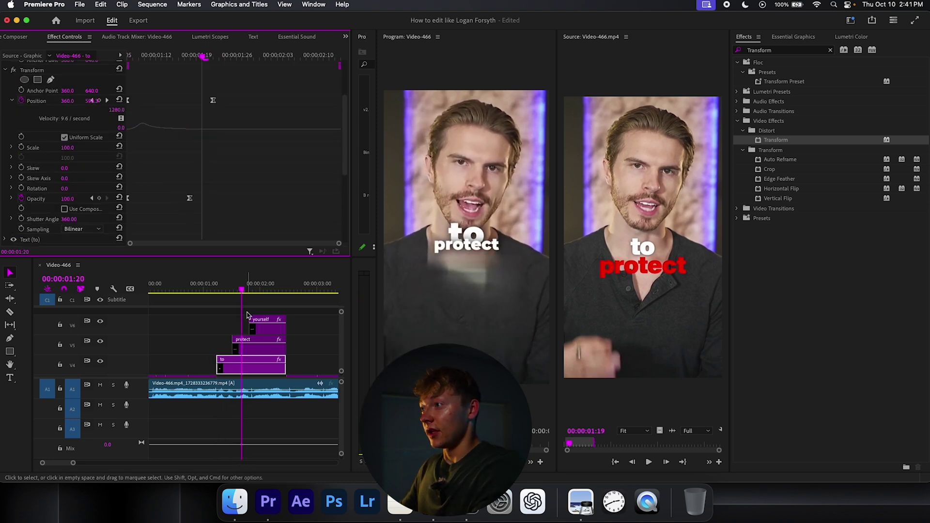
- Change the "protect" text's fill to red FF0000, sampled from the word in the reference video
left_click(222, 320)
left_click(248, 352)
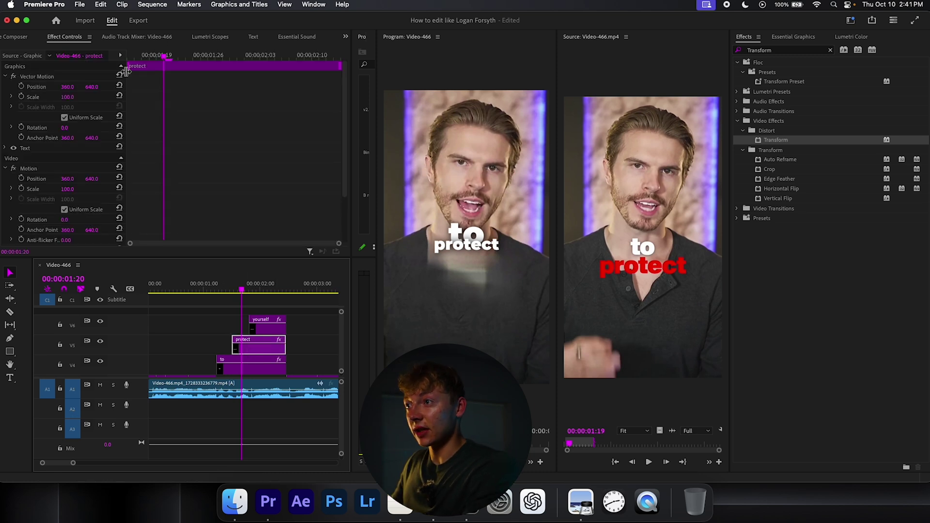
left_click(791, 38)
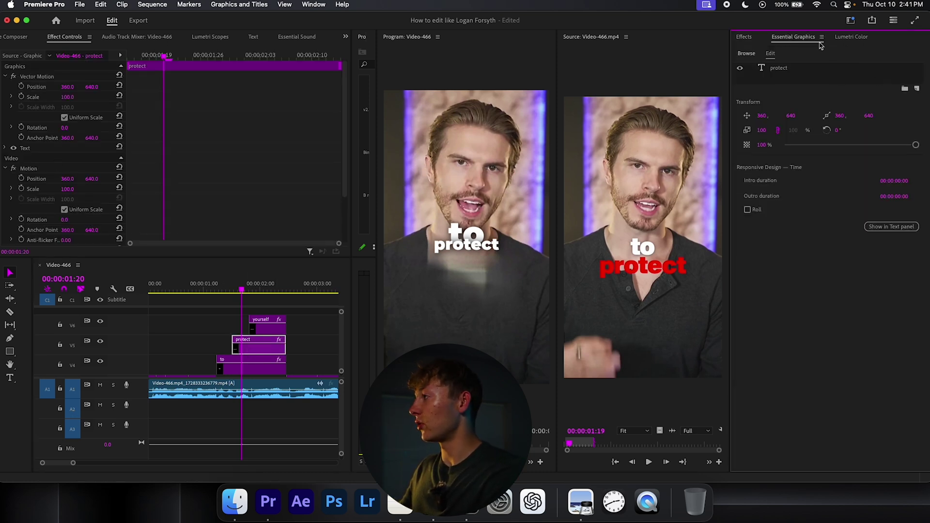
left_click(804, 72)
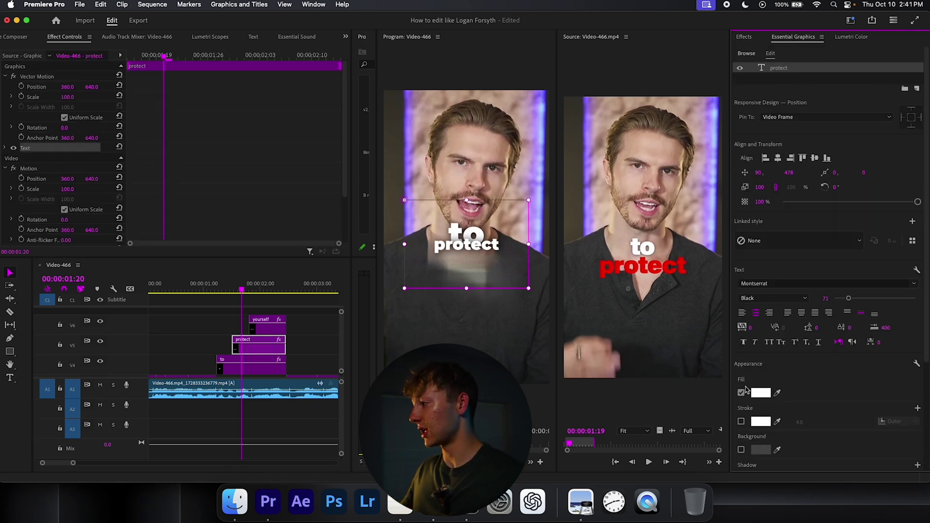
left_click(759, 394)
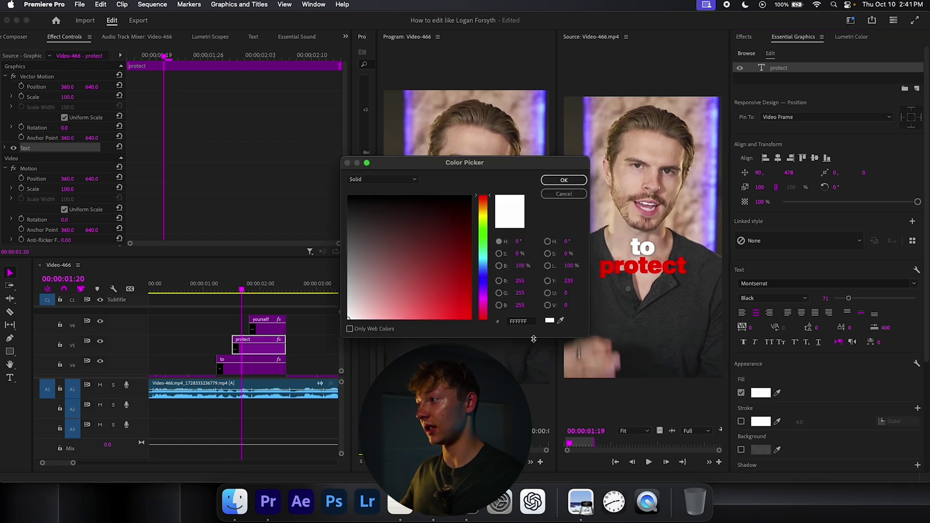
left_click(560, 322)
left_click(613, 268)
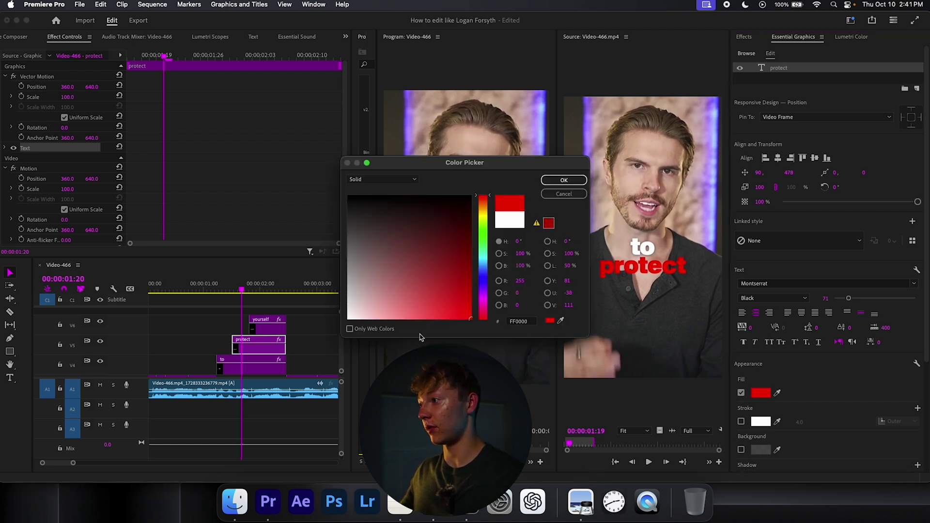
left_click(560, 181)
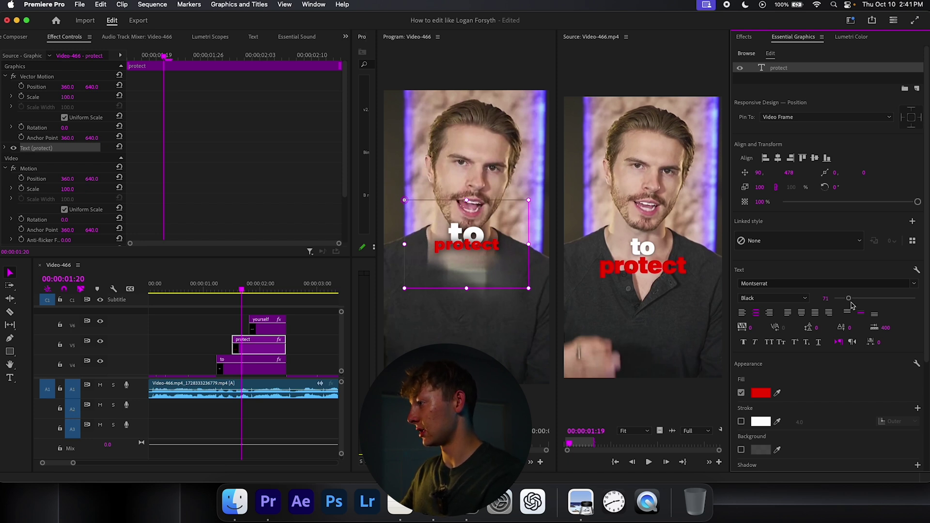
- Set the "protect" text's font size to 110, move it below "to" at vertical position 513.9, and centre it horizontally
mouse_move(848, 298)
left_mouse_down()
mouse_move(865, 300)
mouse_move(857, 303)
left_mouse_up()
left_click_drag(473, 227, 473, 237)
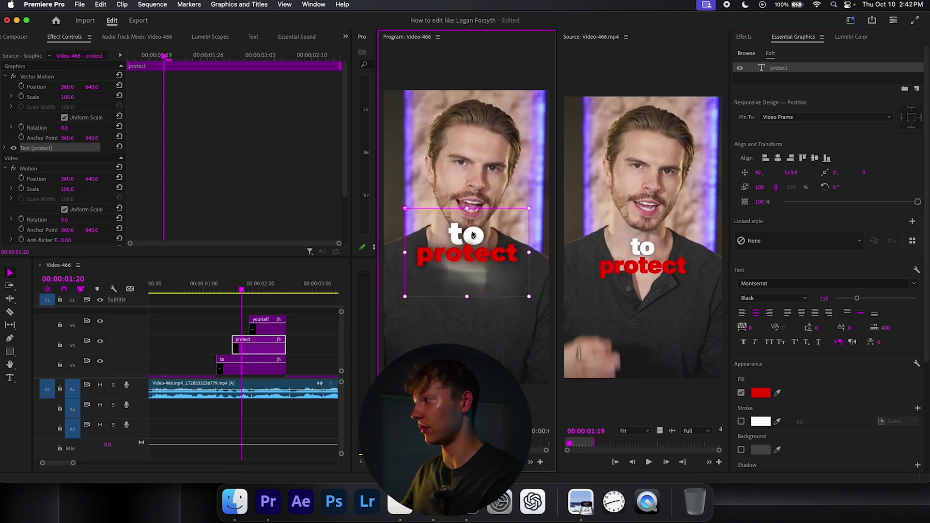
left_click(777, 158)
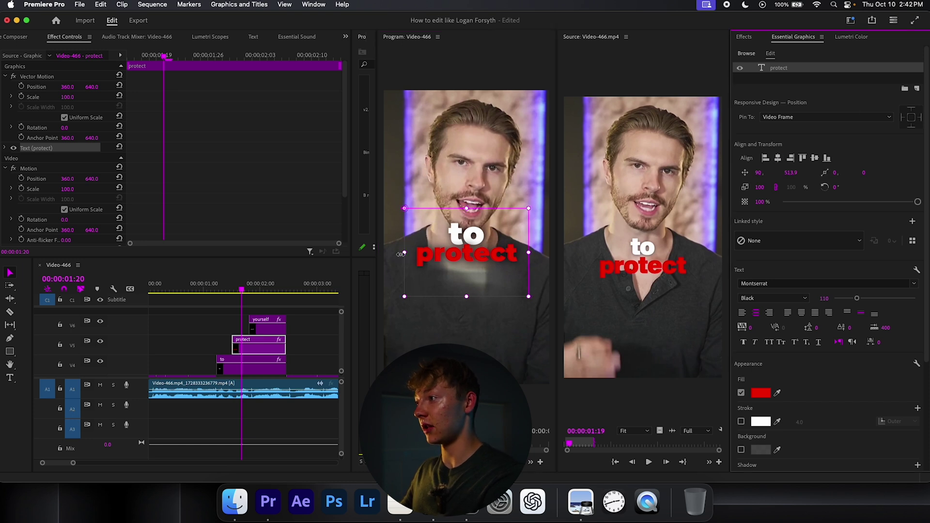
- Lower the "to" graphic to match the reference, and lower the "protect" graphic beneath it to vertical position 711
left_click(235, 370)
left_click_drag(789, 127, 829, 118)
left_click(254, 348)
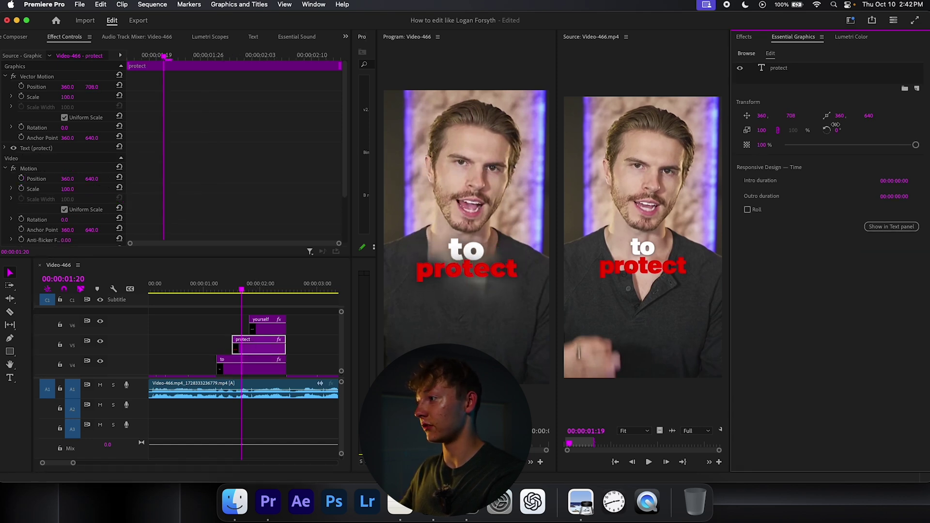
left_click(756, 39)
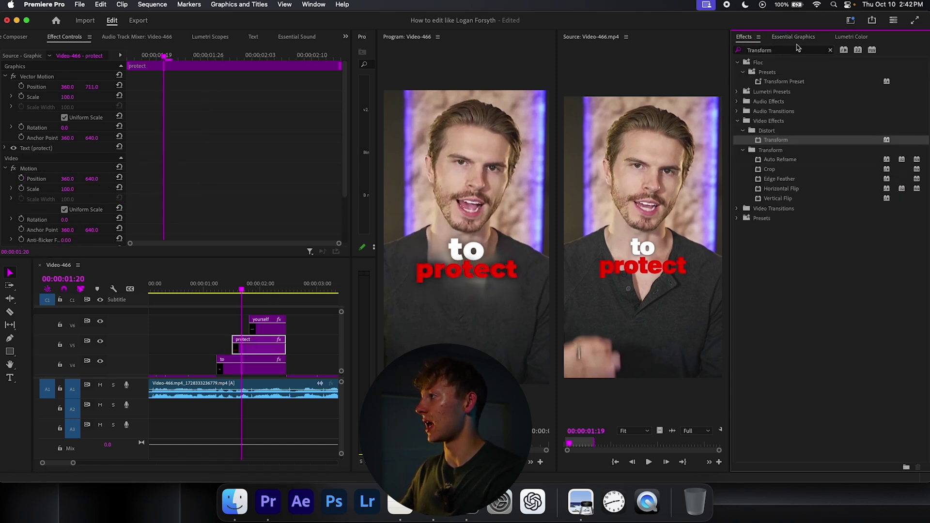
left_click(795, 39)
left_click(746, 37)
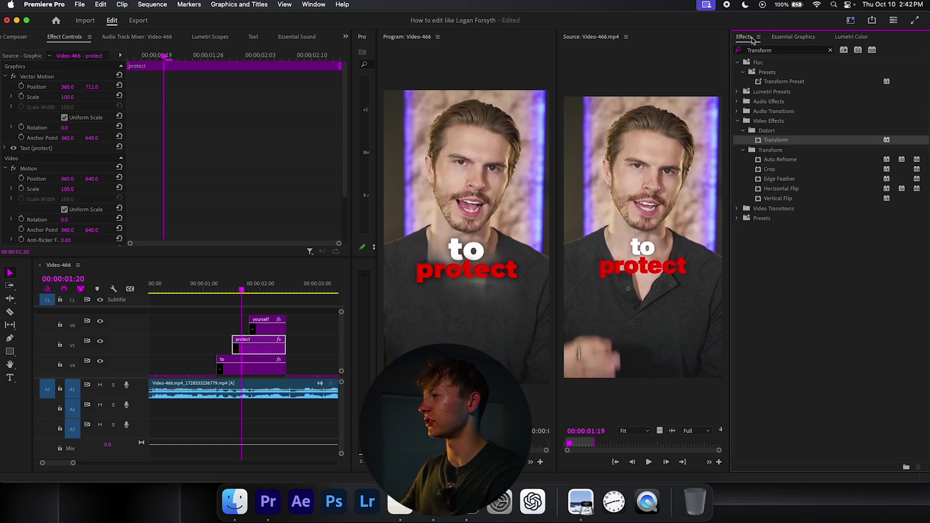
left_click(795, 51)
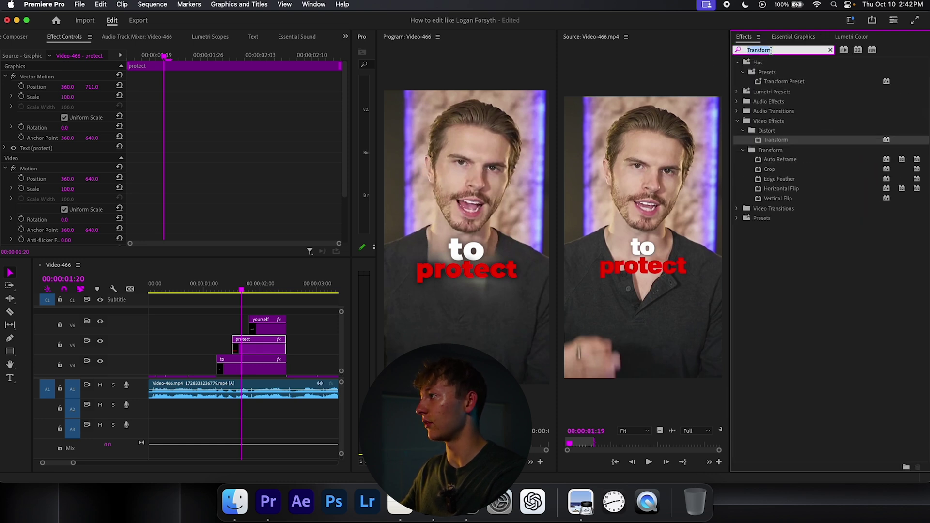
- Add five opacity keyframes to the "protect" graphic, spaced two frames apart from the clip's start
scroll(209, 193, "down", 3)
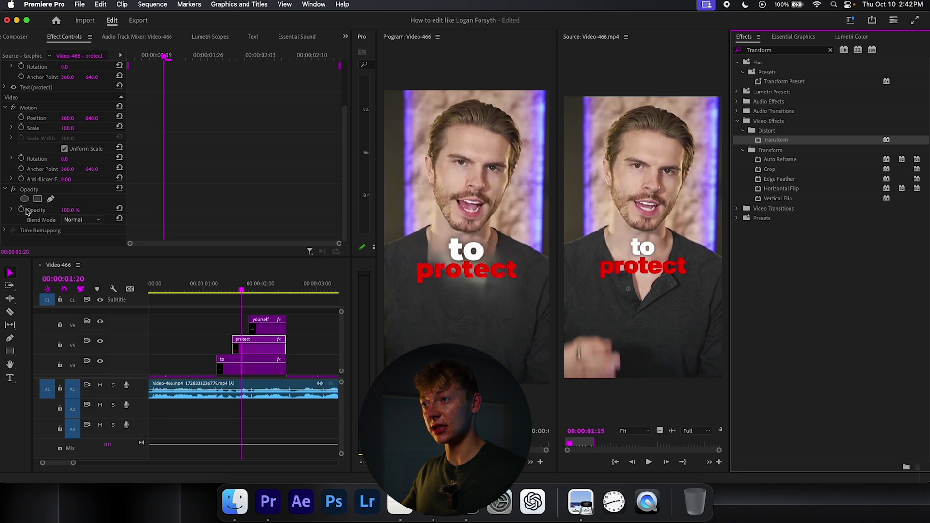
left_click_drag(167, 57, 63, 72)
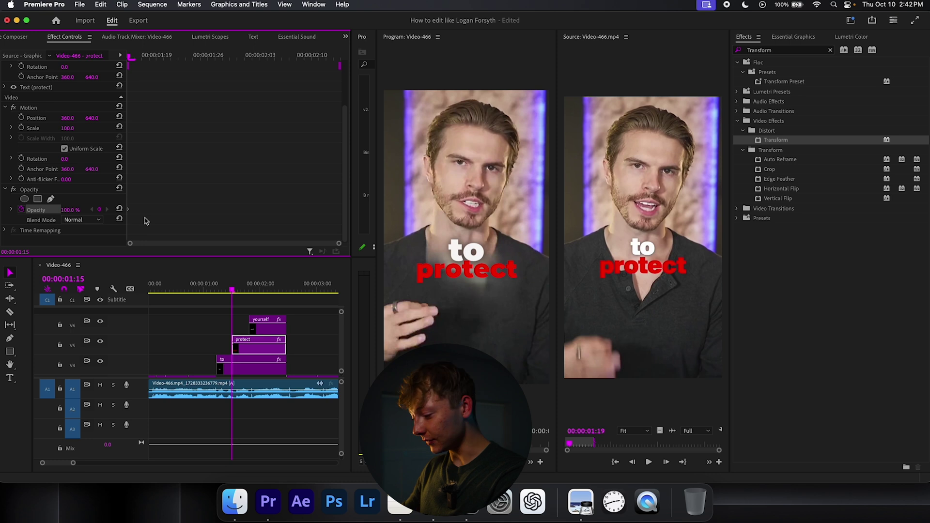
key("Right")
key("Right")
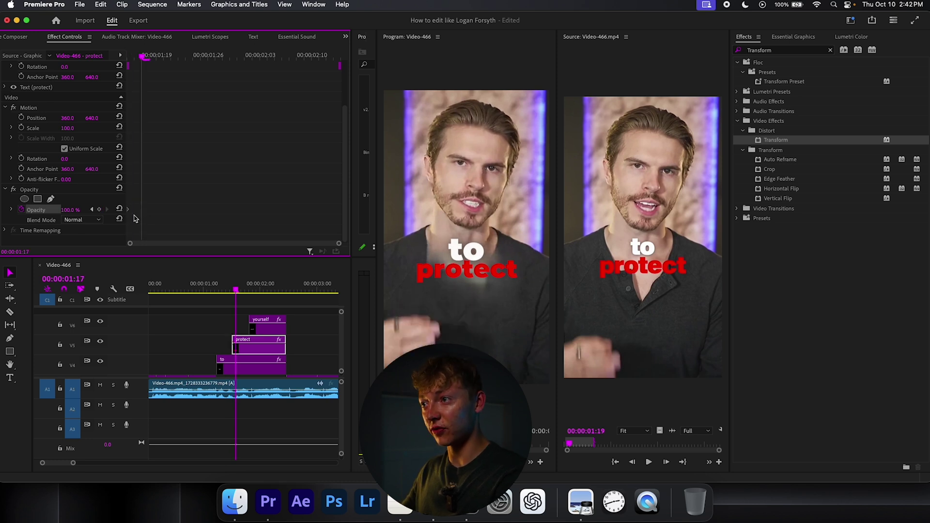
key("Right")
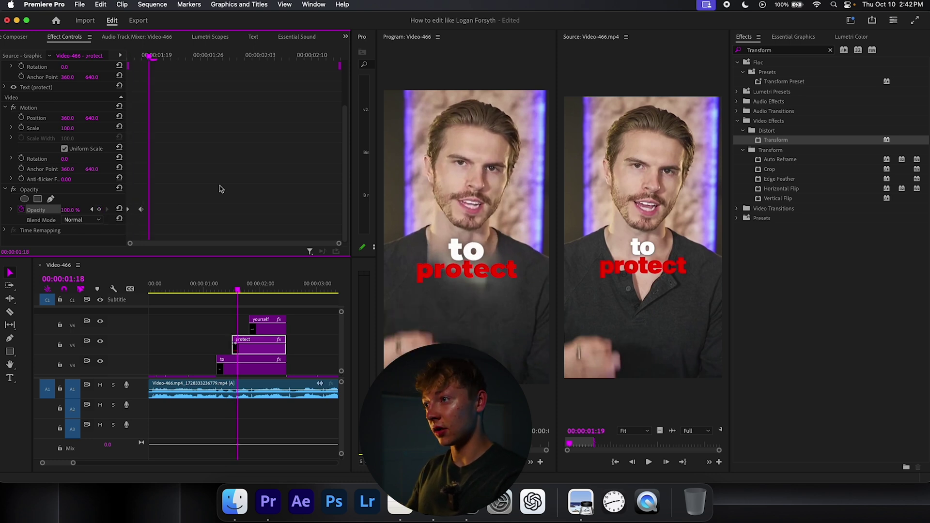
key("Right")
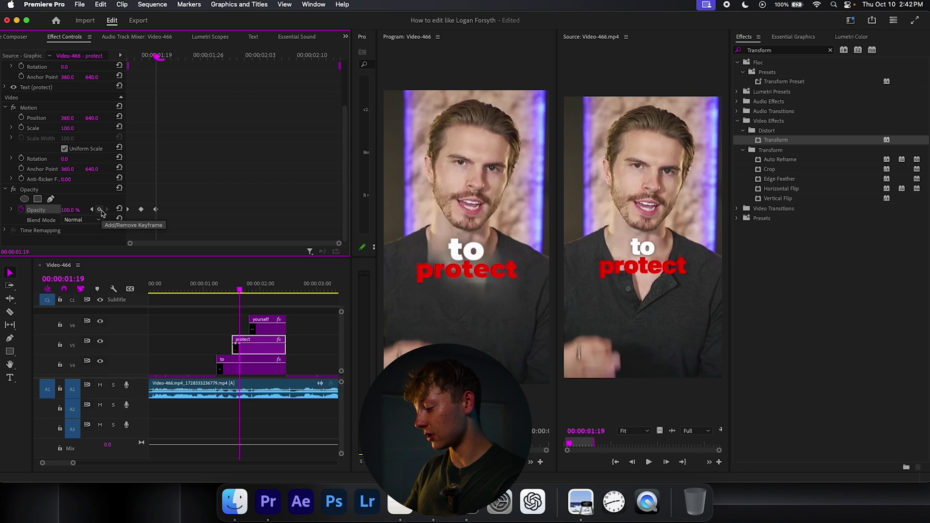
key("Right")
key("Right")
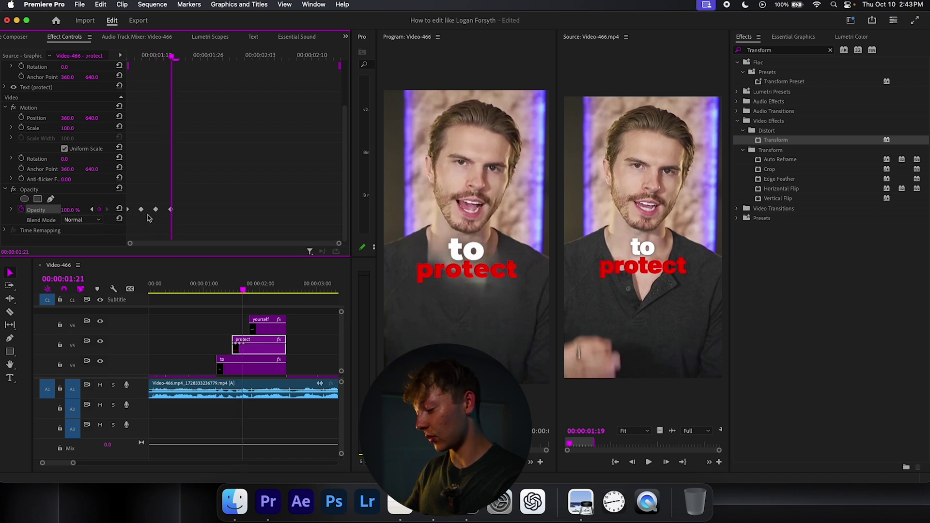
key("Right")
key("Right")
left_click(99, 210)
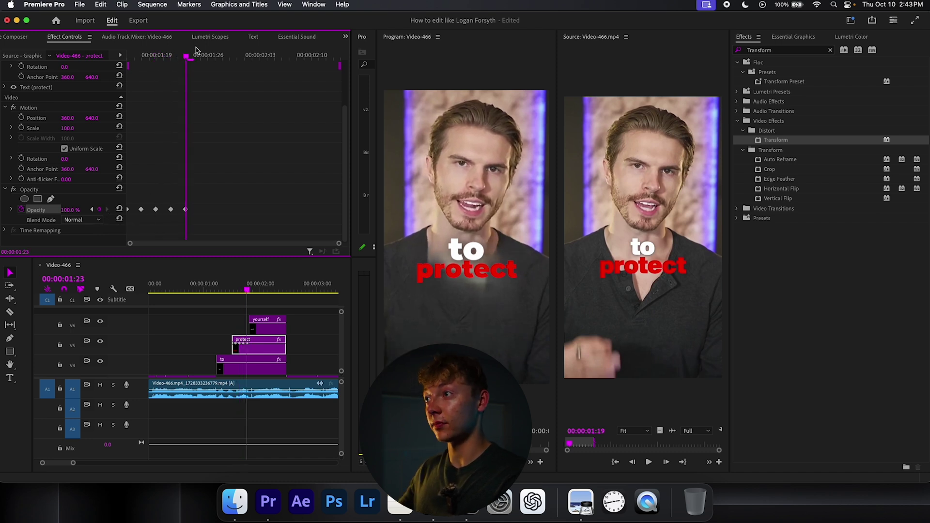
- Set the second and fourth opacity keyframes of "protect" to 0% for a flicker, and preview it
left_click(107, 209)
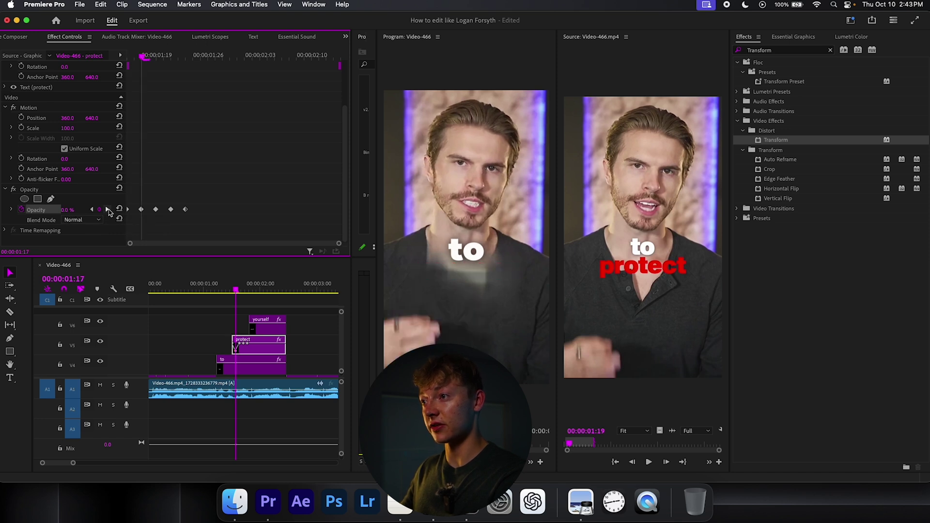
left_click(107, 210)
left_click(107, 210)
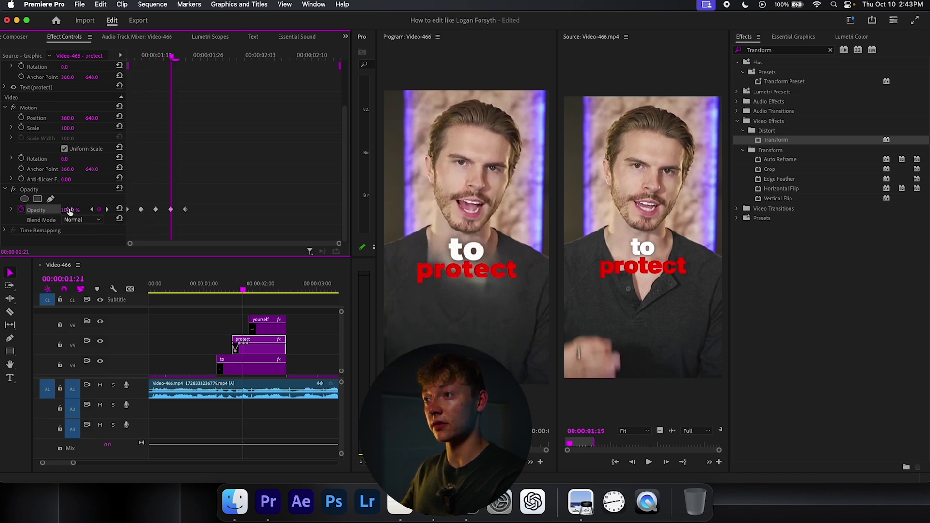
left_click_drag(69, 211, 19, 211)
left_click(107, 210)
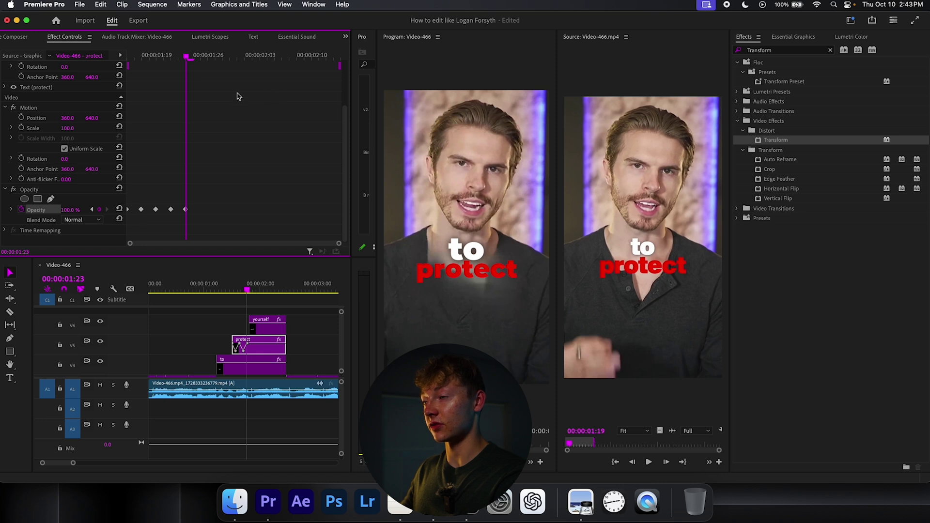
left_click_drag(188, 57, 26, 75)
key("space")
key("space")
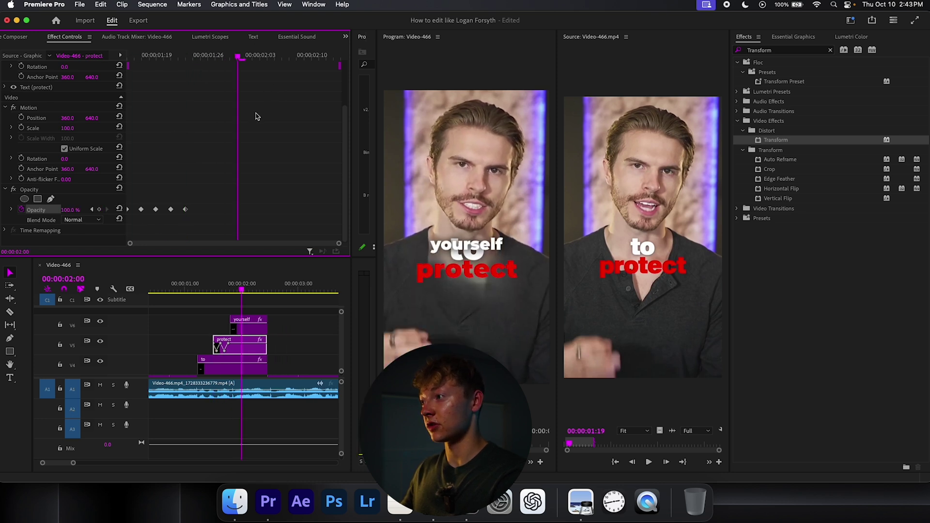
left_click_drag(239, 58, 94, 107)
key("space")
key("space")
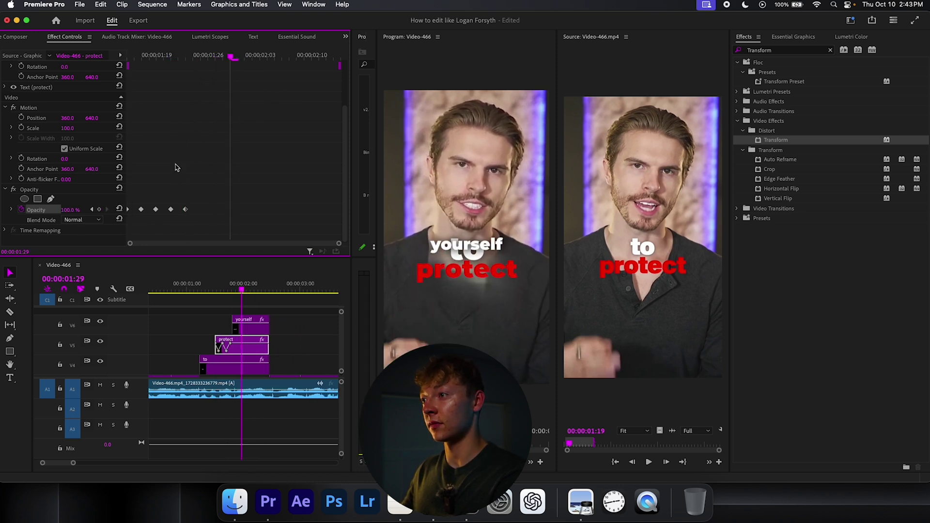
- Move the last opacity keyframe of "protect" about three frames later, ease it, and replay the flicker
left_click_drag(187, 211, 207, 211)
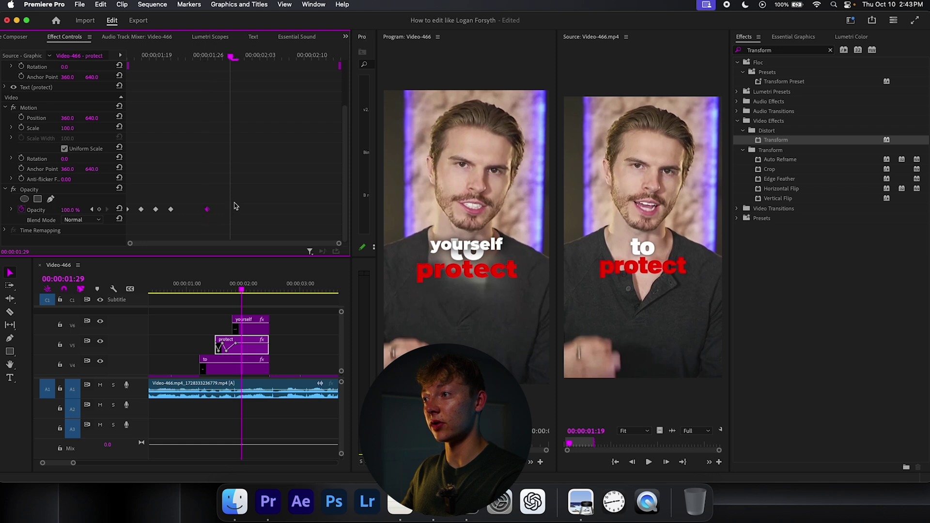
right_click(207, 210)
left_click(239, 360)
left_click_drag(235, 58, 127, 60)
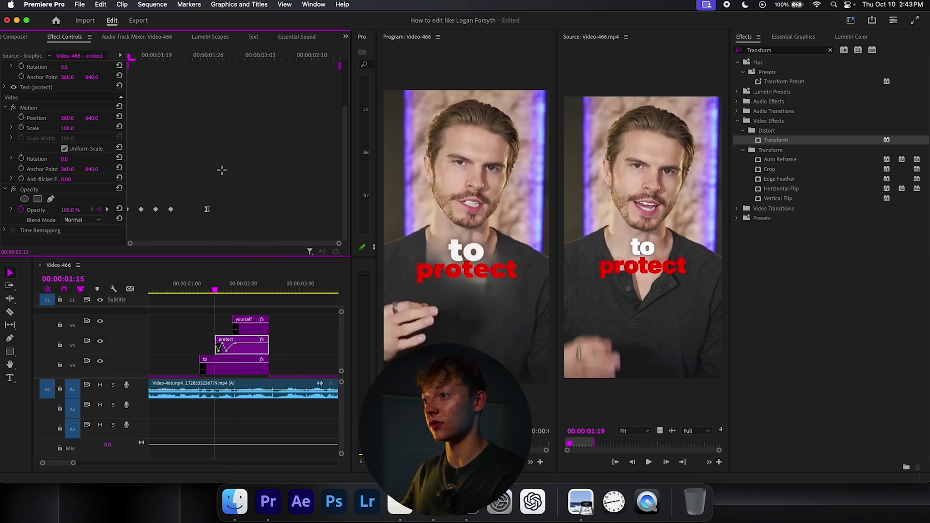
key("space")
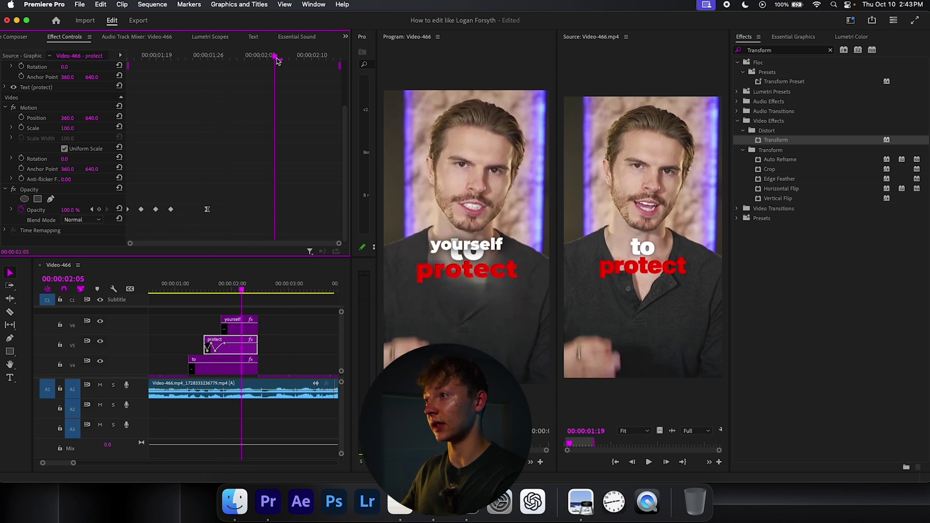
left_click_drag(277, 60, 127, 61)
key("space")
key("space")
- Lower the "yourself" graphic beneath "protect" to vertical position 815 and set its font size to 106
key("d")
scroll(212, 158, "down", 10)
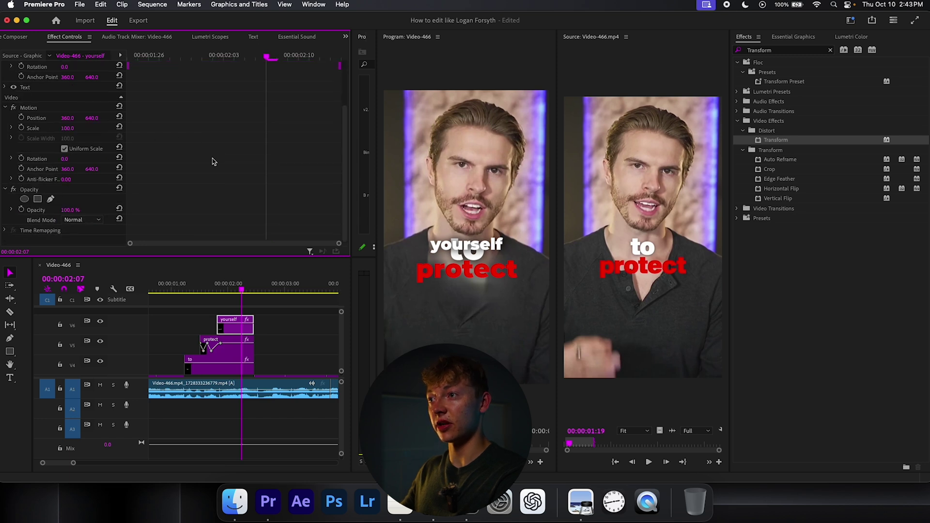
scroll(214, 162, "up", 3)
left_click(792, 37)
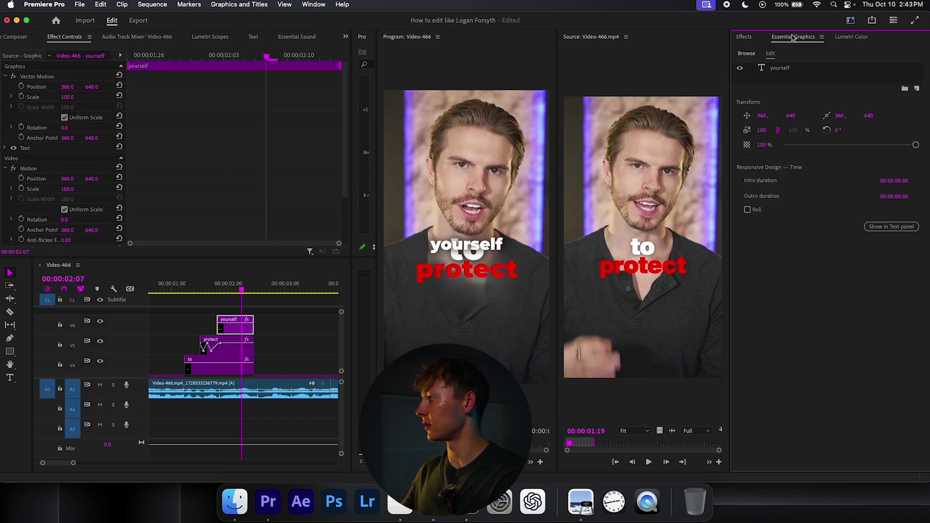
mouse_move(790, 120)
left_mouse_down()
mouse_move(824, 120)
mouse_move(784, 111)
left_mouse_up()
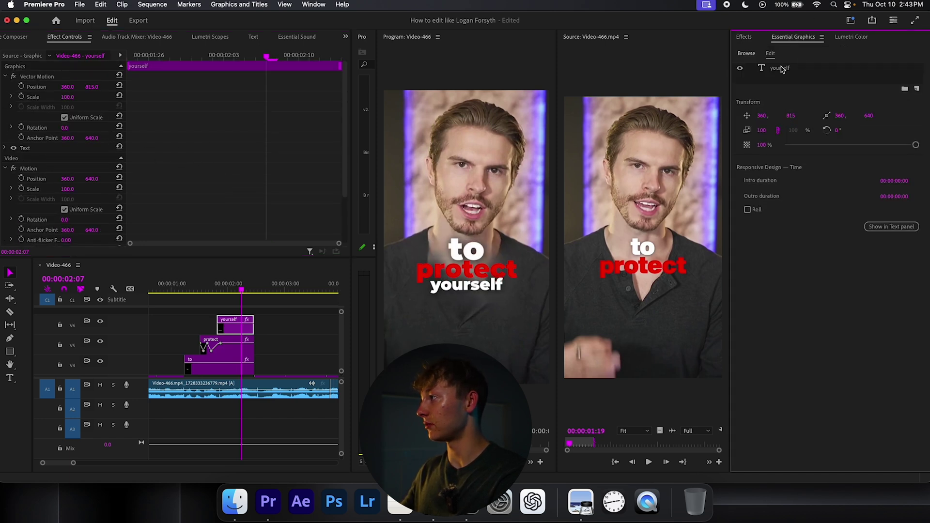
left_click(781, 69)
mouse_move(848, 298)
left_mouse_down()
mouse_move(867, 298)
mouse_move(855, 298)
left_mouse_up()
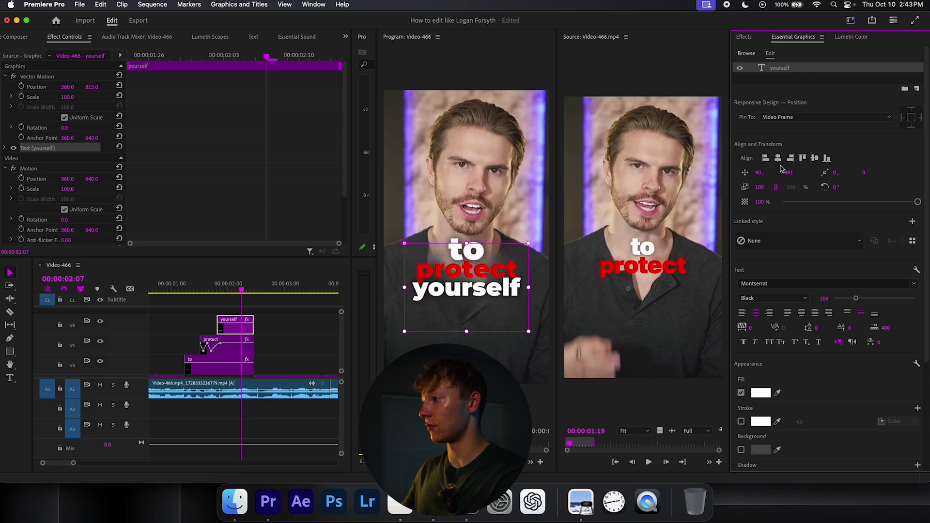
- Find the "Slide" presets and apply "ET - 2nd Text Reveal Slide up" to the "yourself" graphic, above its text layer
left_click(746, 37)
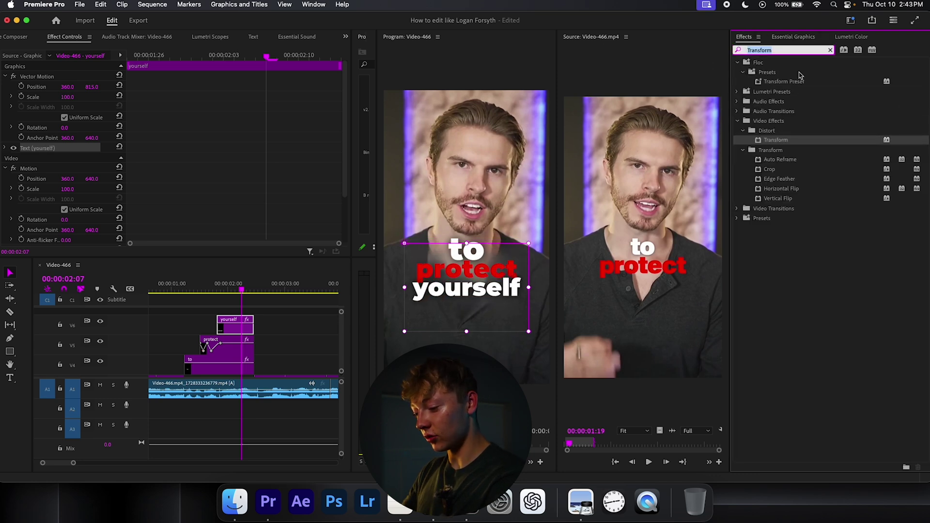
type("Slide")
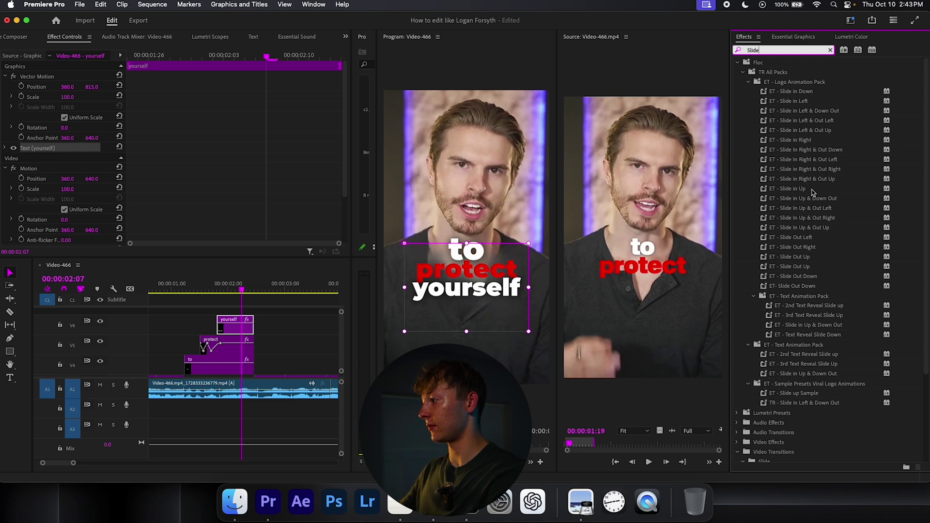
left_click_drag(804, 307, 234, 325)
left_click(36, 148)
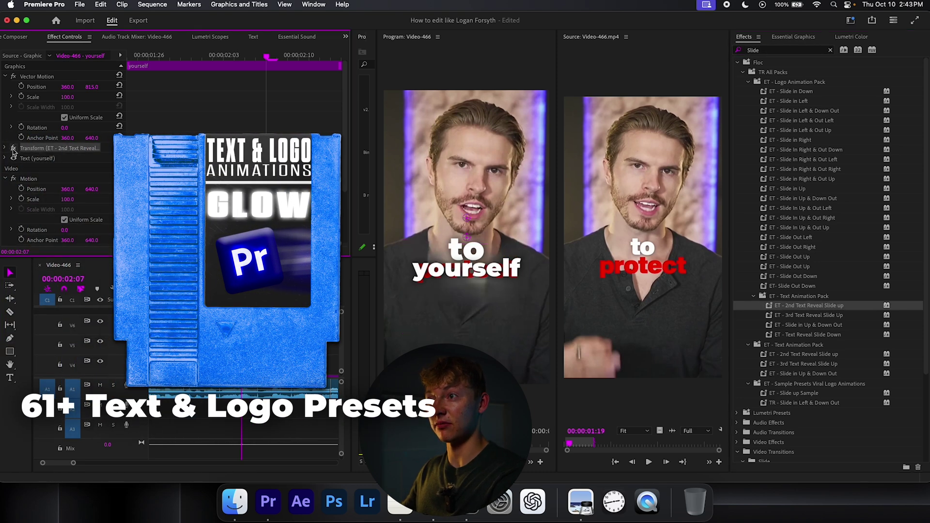
- Reshape the slide-up's position velocity curve so it eases out slowly, and lower the "yourself" graphic to vertical position 888
left_click(5, 148)
scroll(9, 156, "down", 2)
left_click(10, 159)
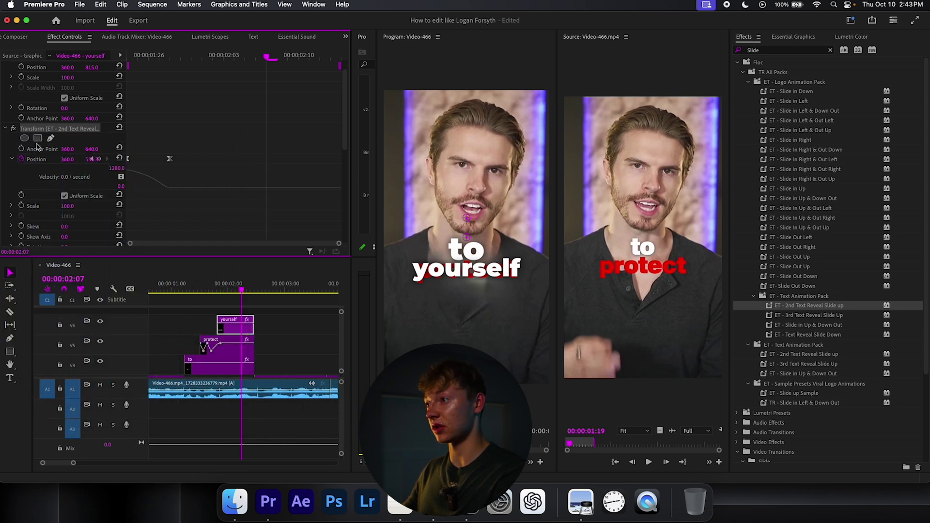
scroll(192, 151, "down", 1)
key("Up")
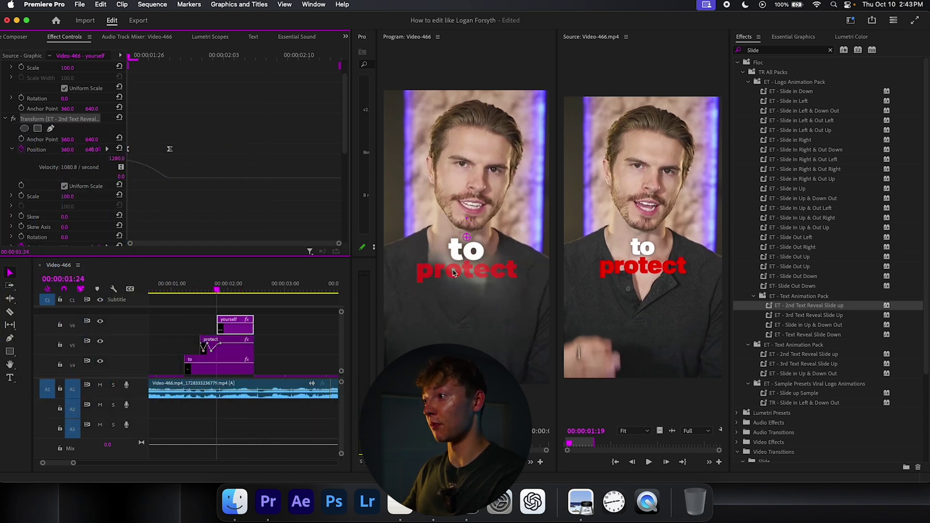
left_click_drag(128, 149, 182, 148)
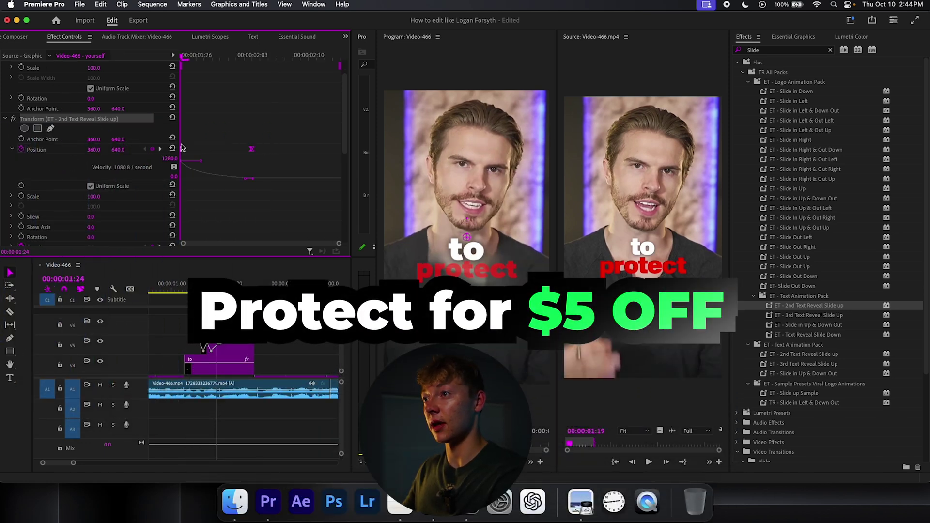
key("Down")
scroll(104, 124, "up", 1)
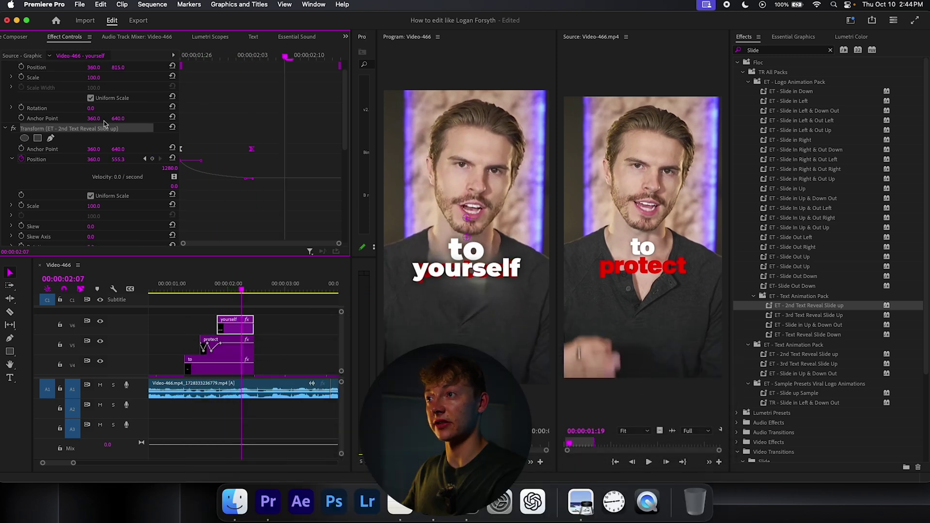
scroll(104, 124, "up", 2)
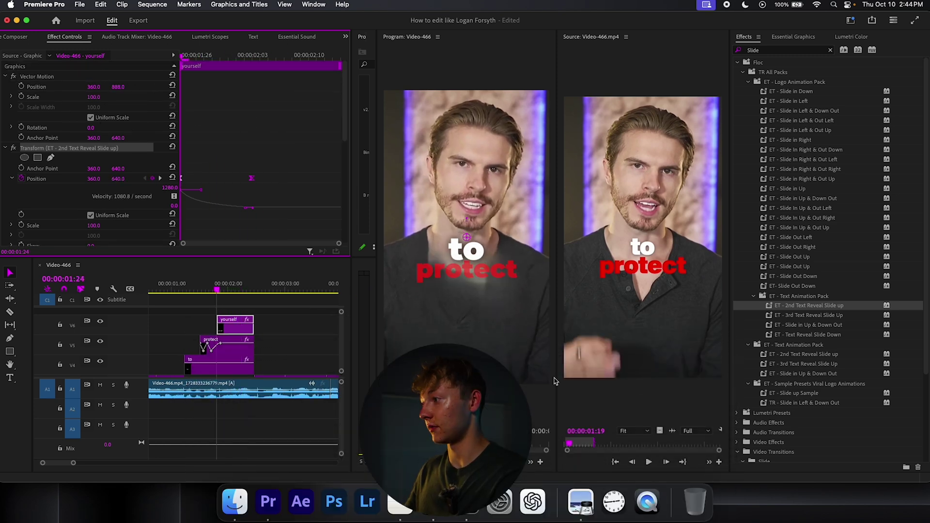
- Play the stacked caption and the reference video to compare them, continuing the reference to its "from the threat" caption
left_click(650, 462)
left_click(651, 463)
left_click(199, 291)
scroll(201, 292, "left", 1)
key("space")
key("space")
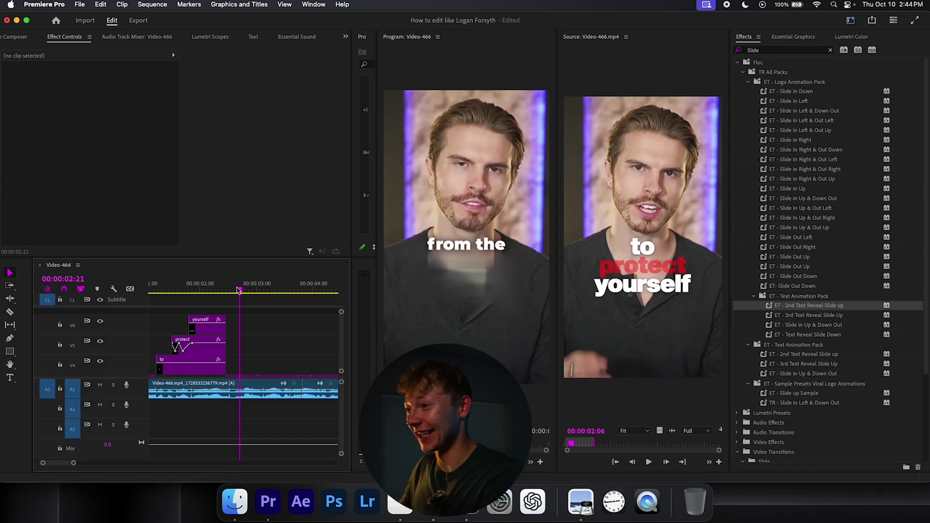
key("space")
key("space")
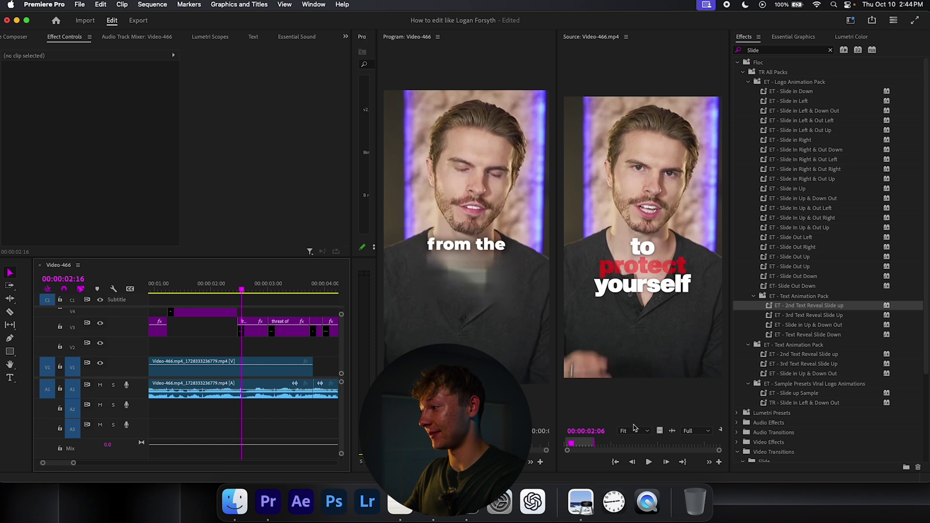
left_click(648, 461)
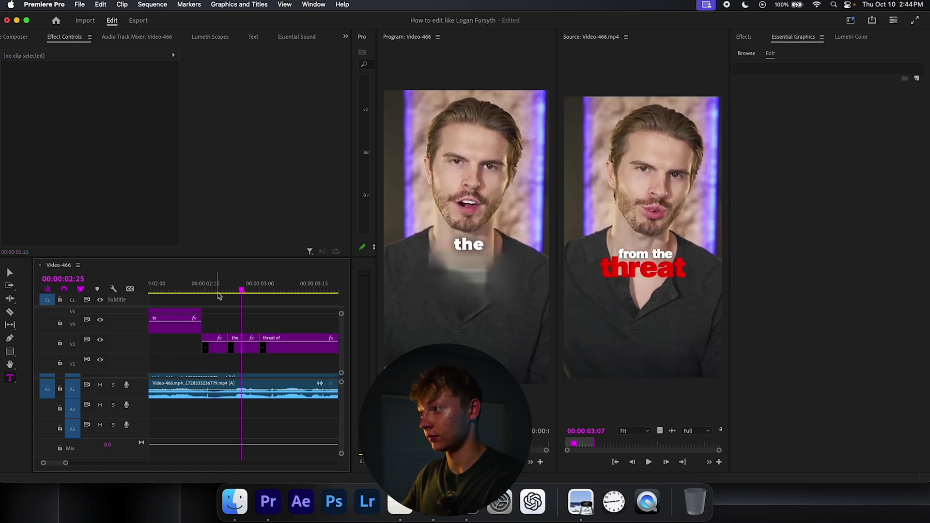
- Place the "the" clip on the track above "from", extend "from" to the same end point, and select "from"
left_click_drag(242, 355, 266, 354)
left_click(294, 323)
key("space")
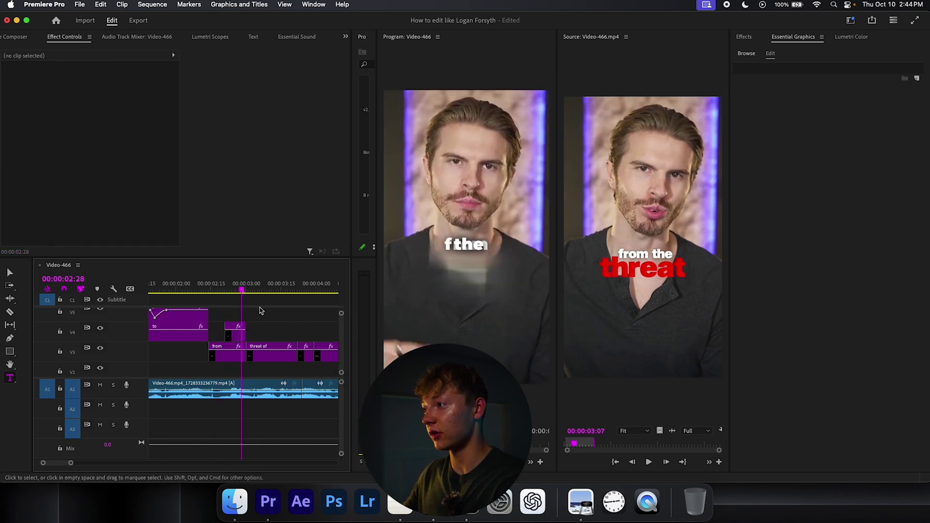
left_click_drag(238, 290, 221, 292)
left_click(238, 356)
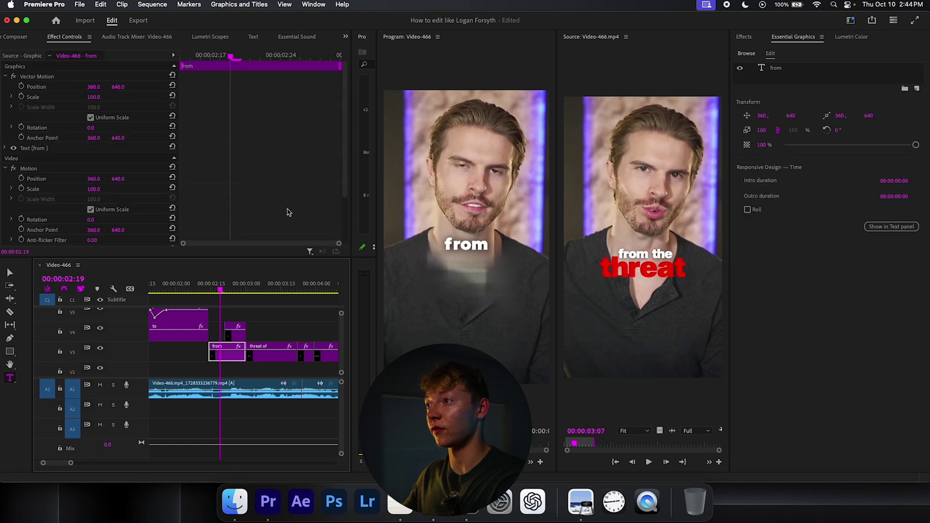
- Place the "from" graphic at 287, 654 and the "the" text at 179, 495 so the two words sit side by side
left_click_drag(761, 116, 799, 115)
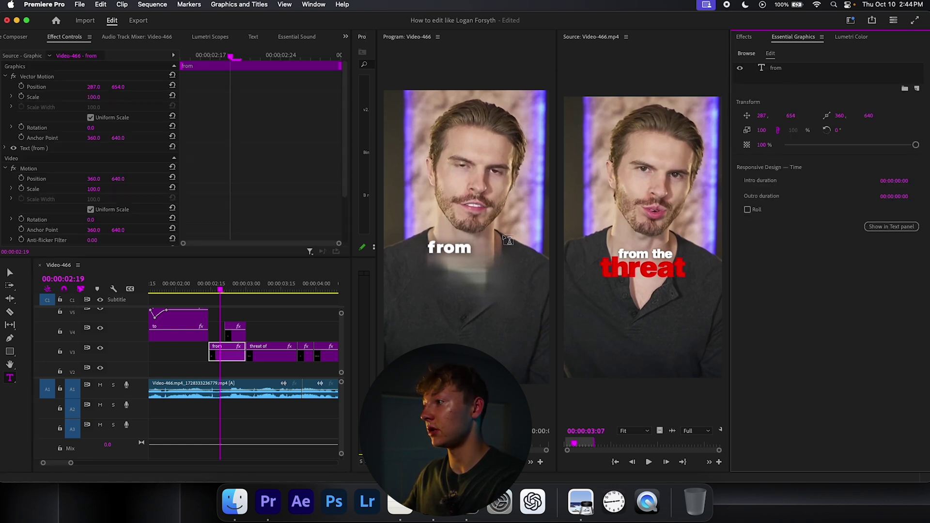
left_click(229, 290)
left_click(240, 338)
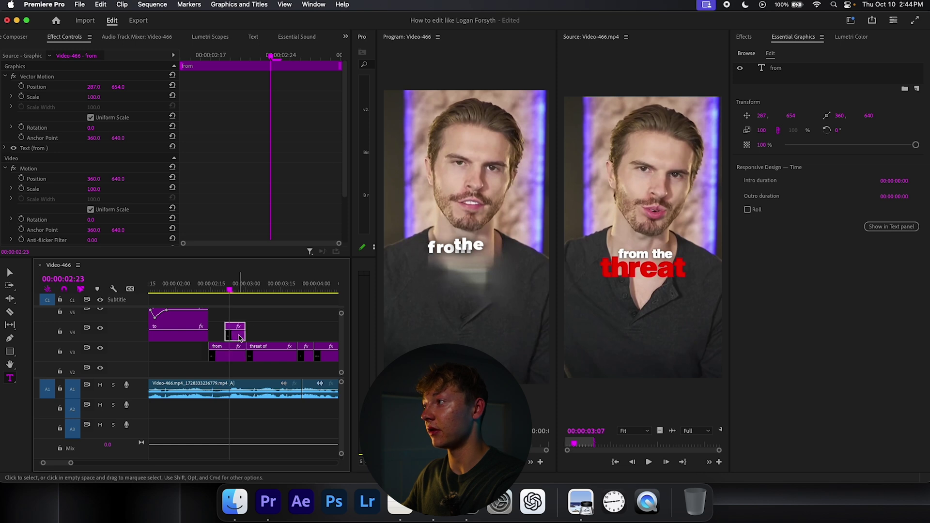
left_click_drag(789, 175, 797, 172)
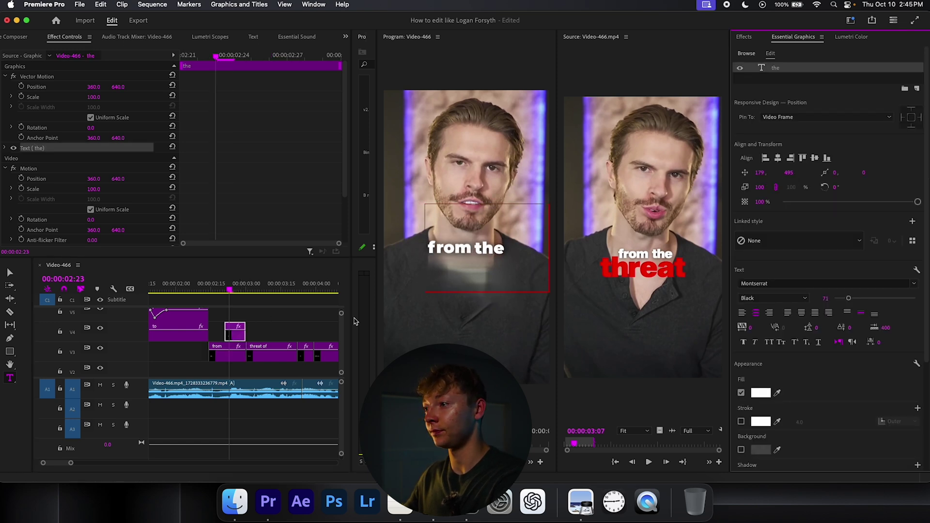
- Stack the "threat", "of" and "AI" clips on successive higher tracks and extend the earlier caption words to about the end of "AI"
left_click(275, 332)
key("space")
left_click_drag(270, 357, 274, 336)
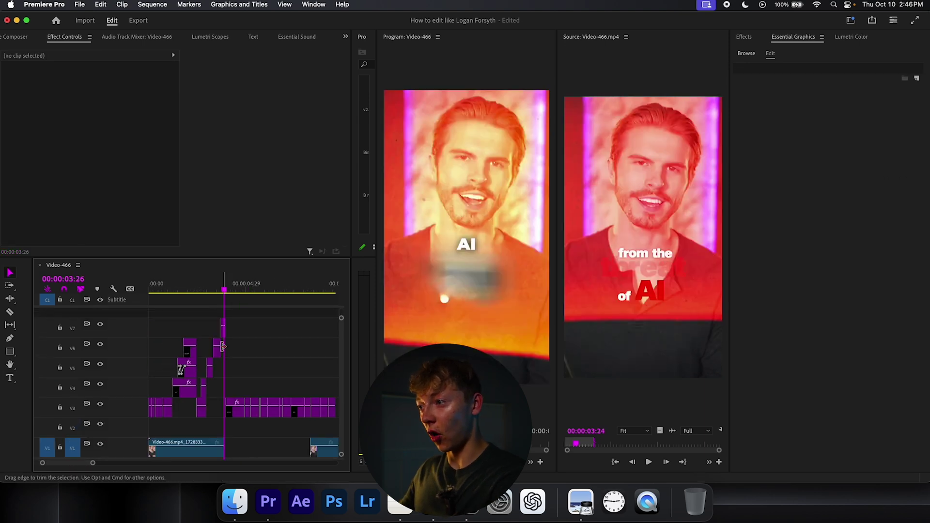
left_click_drag(222, 346, 236, 371)
key("=")
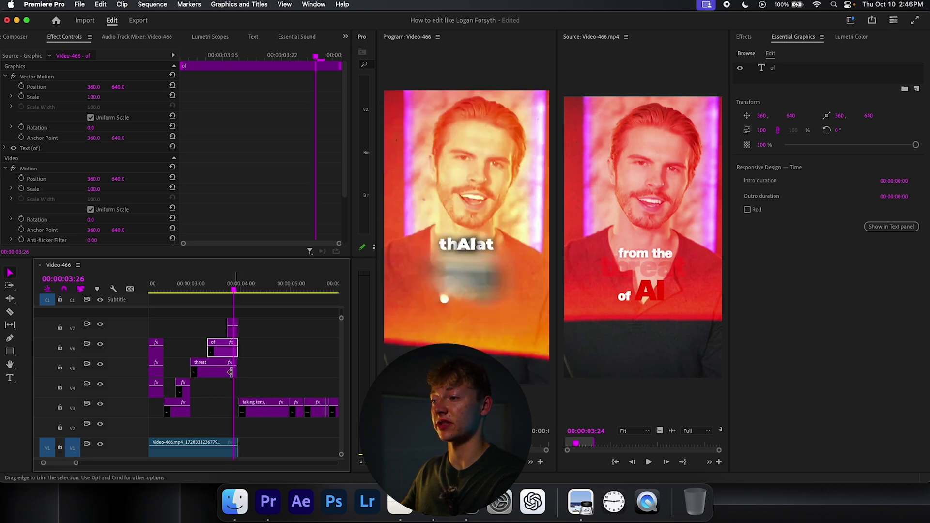
left_click_drag(190, 389, 237, 390)
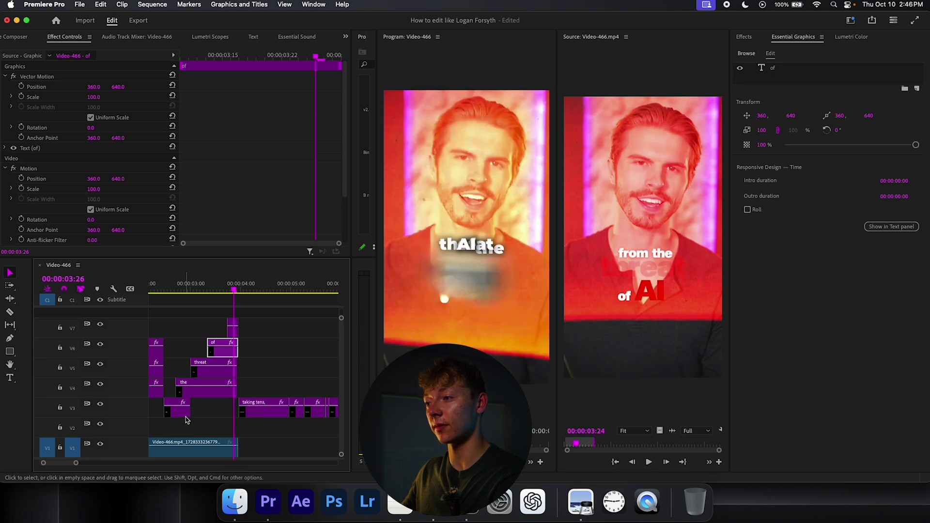
left_click_drag(188, 409, 237, 409)
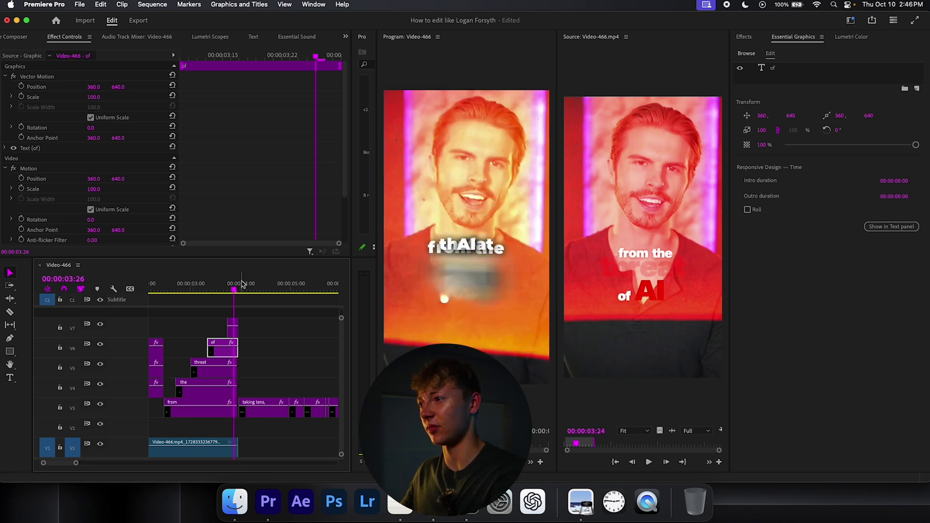
- Step the reference to its "from the threat of AI" caption and fill the "threat" text with red to match
left_click_drag(234, 290, 186, 302)
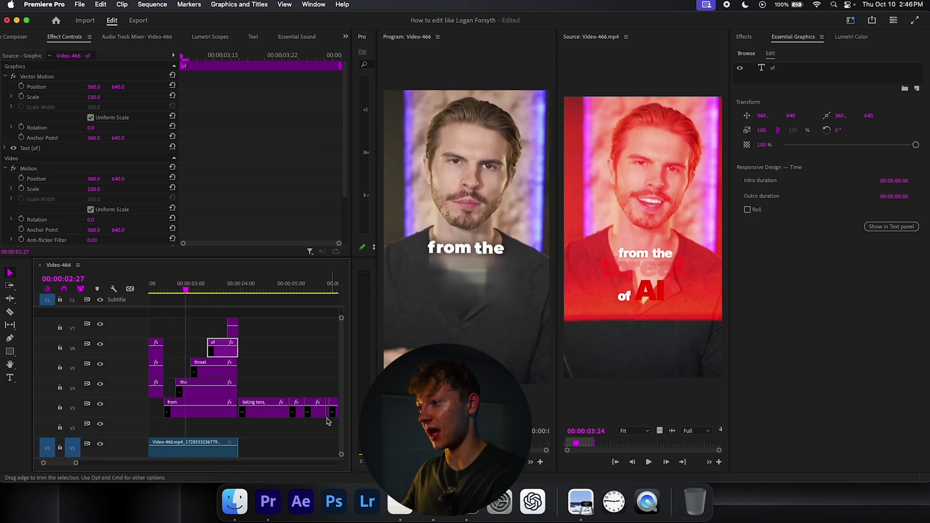
left_click(578, 446)
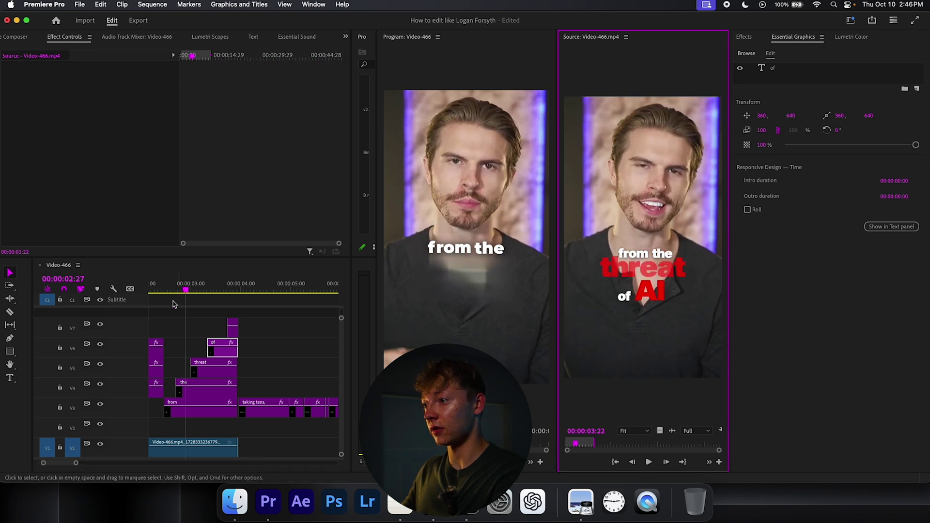
left_click(206, 365)
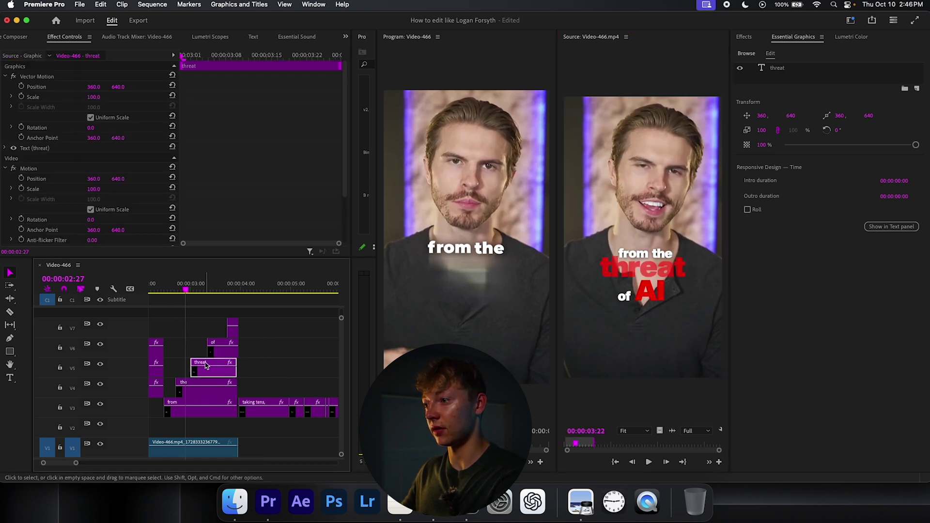
left_click_drag(192, 297, 200, 290)
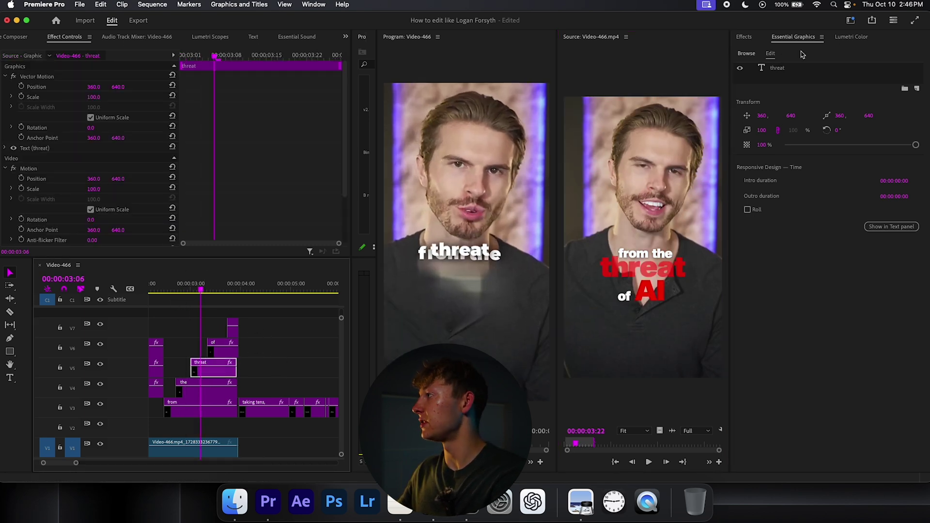
left_click(744, 37)
left_click(792, 38)
left_click(766, 393)
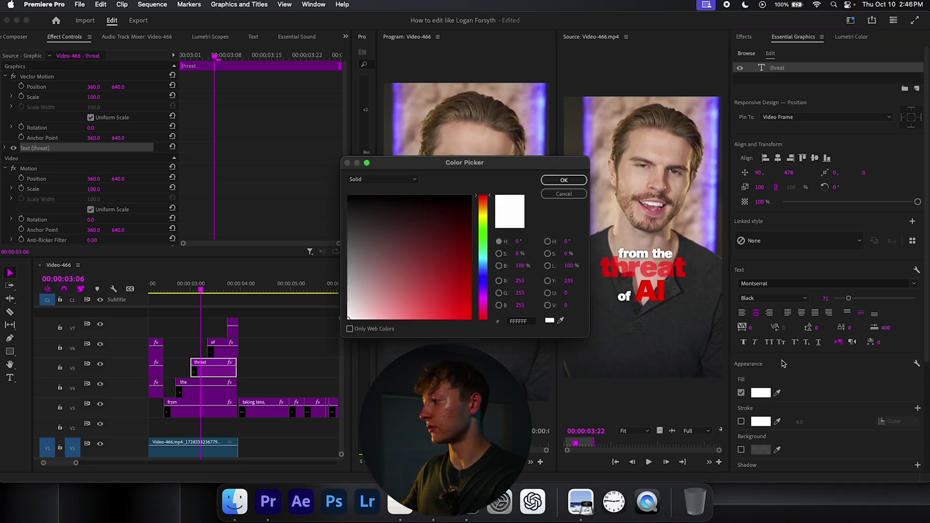
mouse_move(419, 270)
left_mouse_down()
mouse_move(436, 249)
mouse_move(473, 320)
left_mouse_up()
left_click(563, 181)
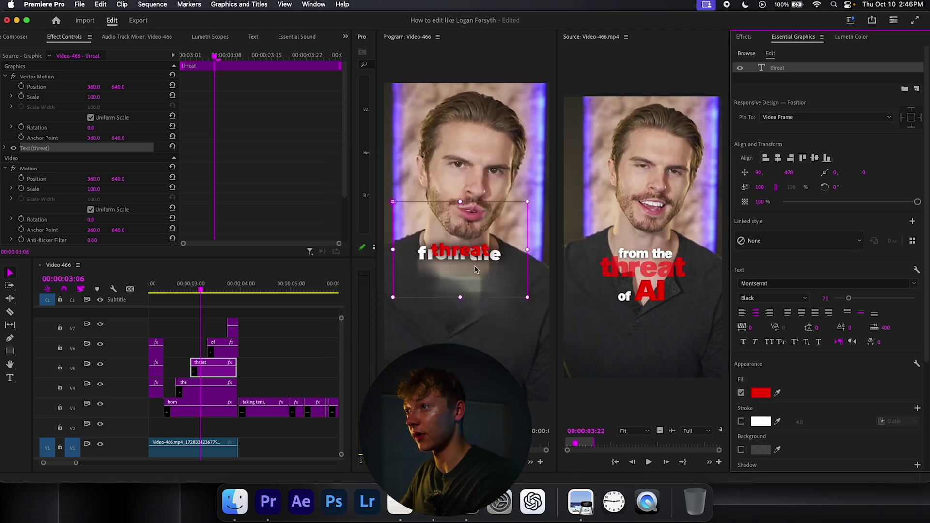
- Enlarge the "threat" text to size 132, lower it to vertical position 565 and turn off its shadow
left_click(815, 159)
left_click_drag(788, 173, 838, 168)
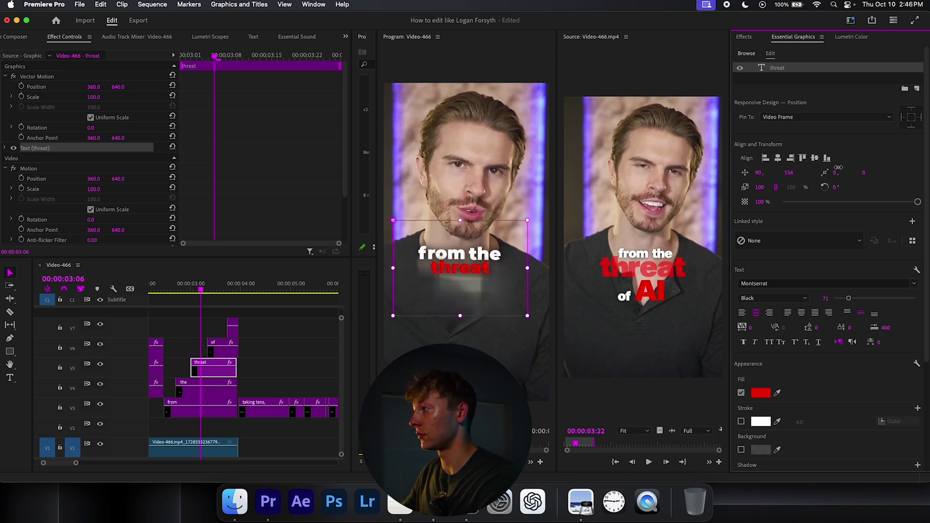
left_click_drag(849, 305, 860, 306)
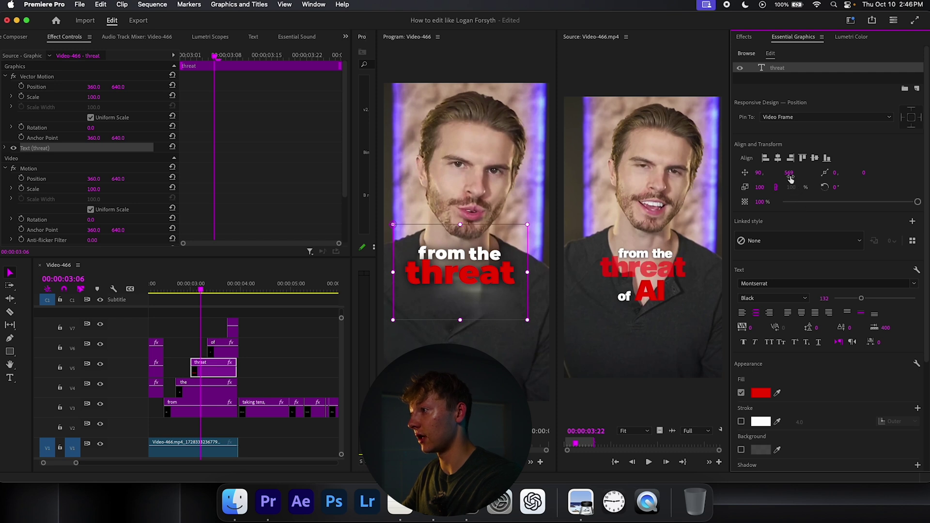
left_click_drag(790, 177, 787, 178)
scroll(770, 426, "down", 1)
left_click(740, 459)
- Move the "of" text below "threat", slightly left of centre, leaving room beside it for "AI"
key("space")
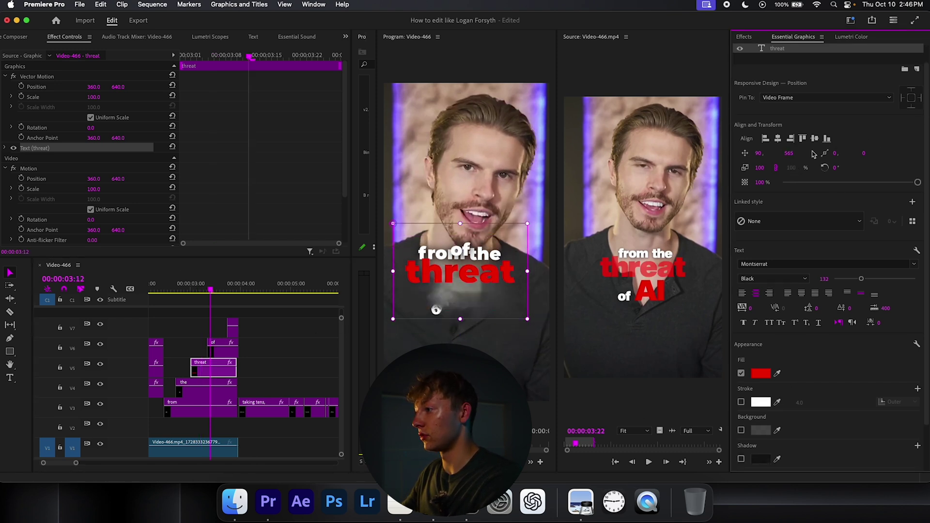
left_click(226, 350)
left_click(770, 68)
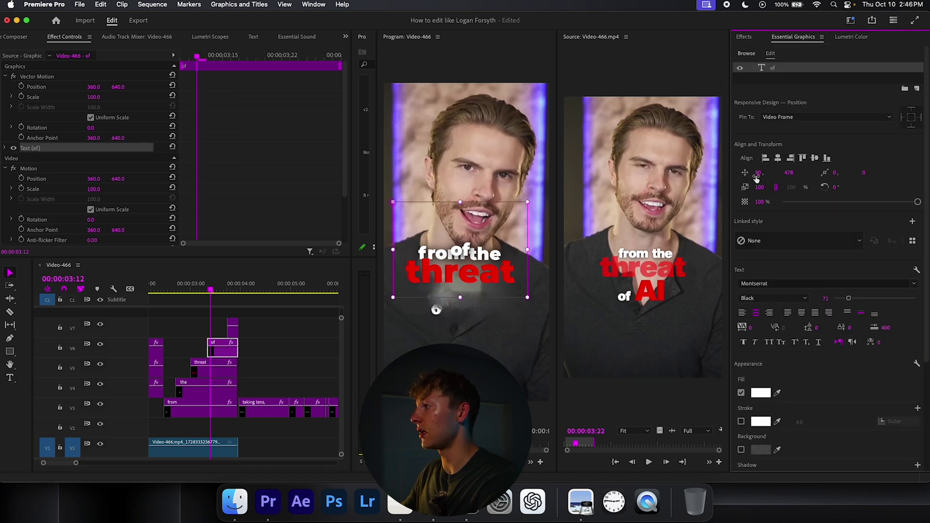
left_click_drag(759, 173, 734, 186)
left_click_drag(788, 172, 824, 168)
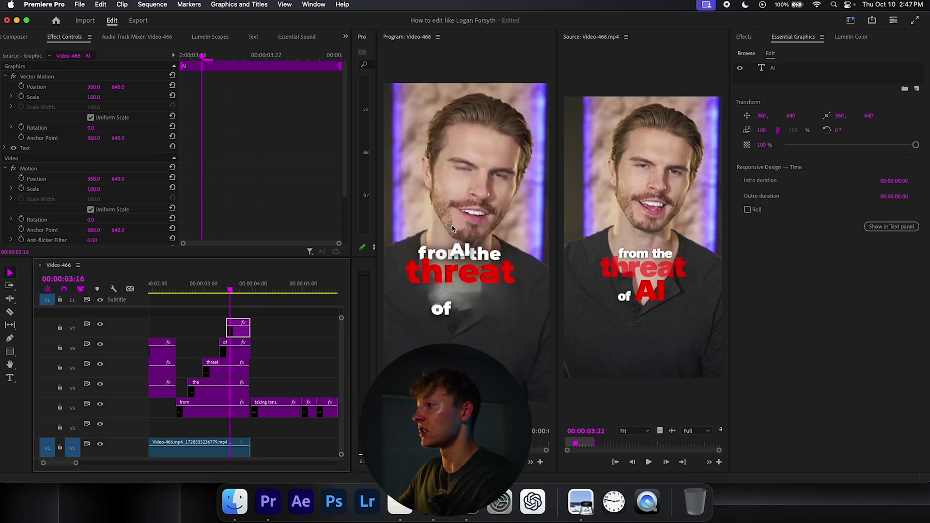
- Style the "AI" text red at size 165 without a shadow, and place it at 177, 683.8 beside "of"
left_click(456, 251)
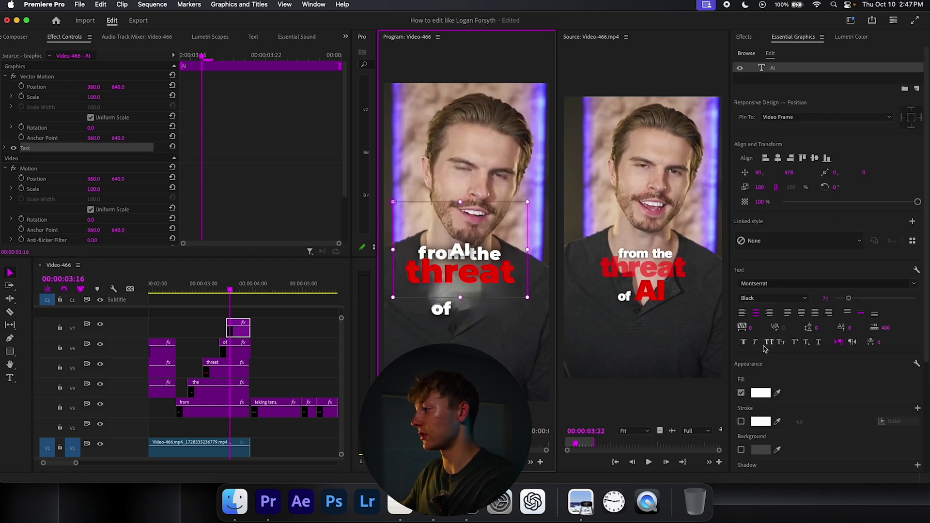
left_click_drag(848, 298, 868, 298)
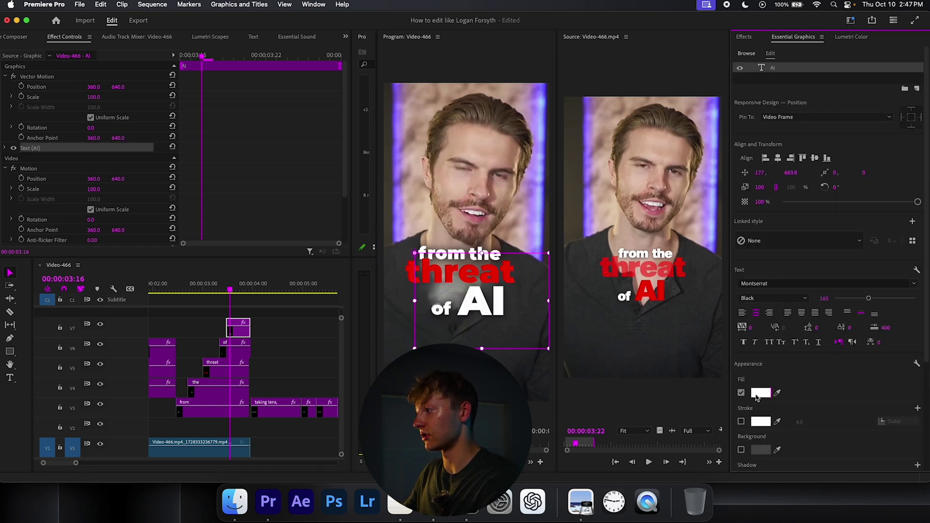
left_click(761, 392)
left_click(564, 179)
scroll(824, 388, "down", 3)
left_click(741, 439)
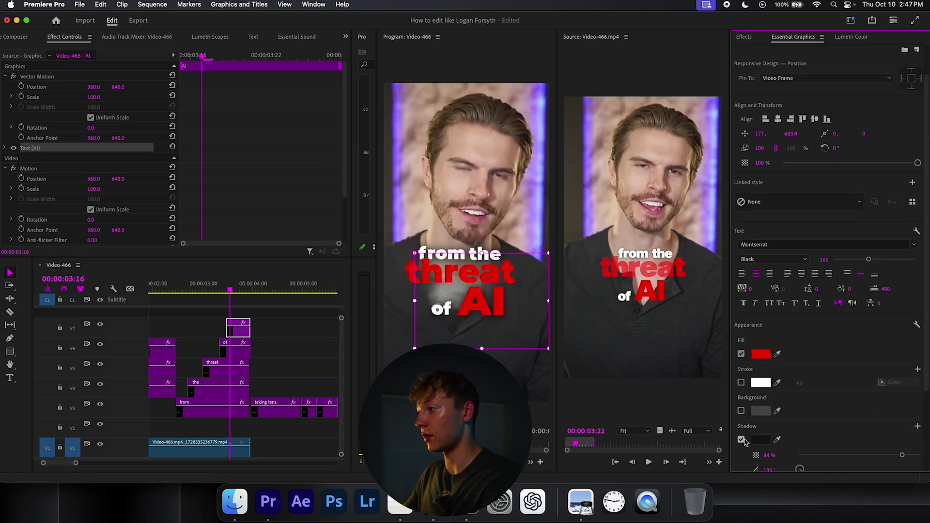
left_click(741, 439)
- Find the "Flicker" presets and apply "ET - Subtle Flicker 3 Times" to the "AI" graphic
left_click(746, 37)
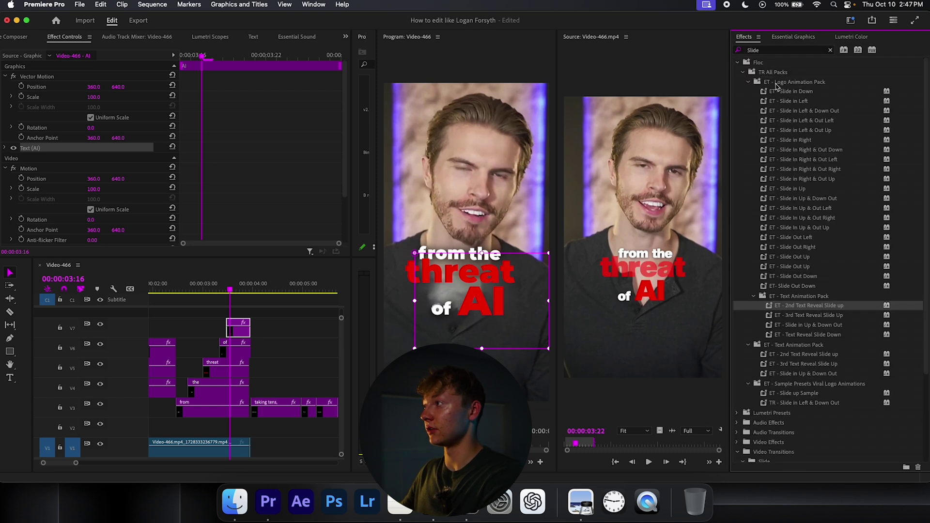
left_click(776, 51)
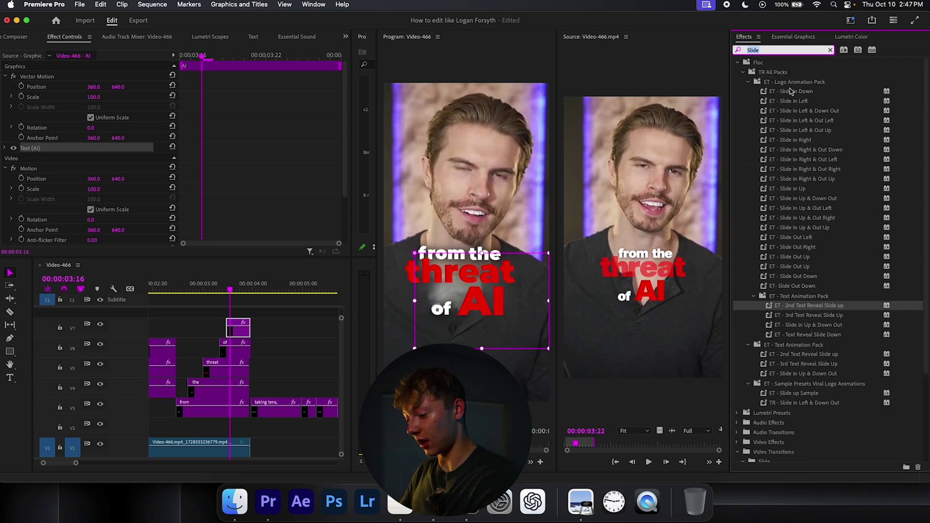
key("super+a")
type("et")
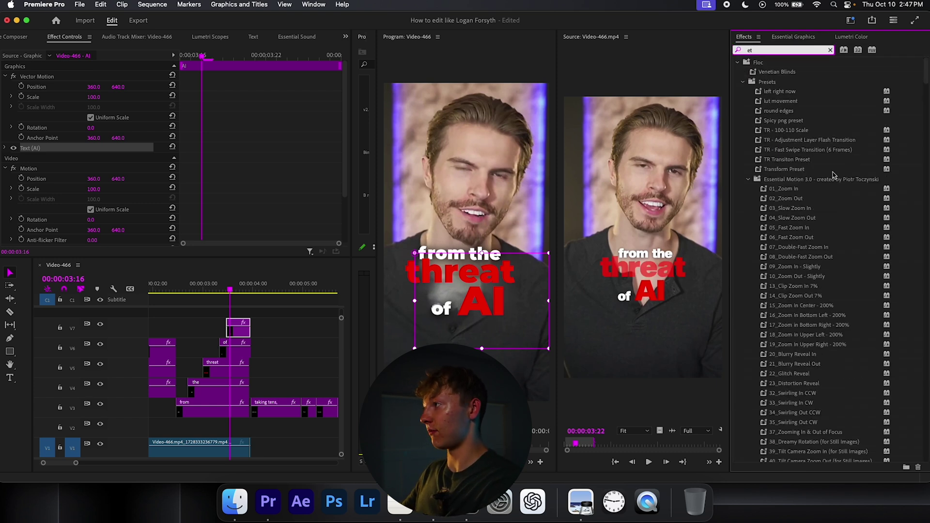
key("BackSpace")
key("BackSpace")
type("Flicker")
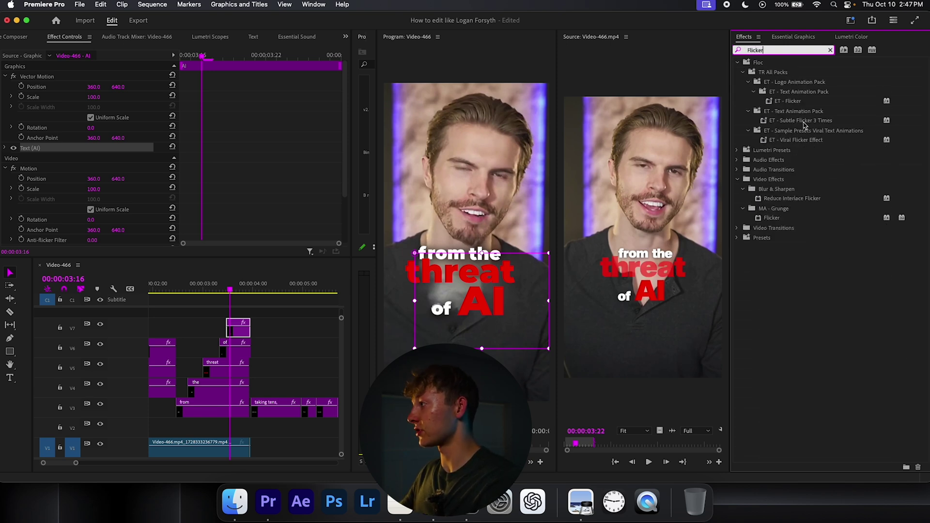
left_click_drag(802, 124, 248, 413)
left_click_drag(242, 336, 242, 336)
- Apply the "ET - Subtle Flicker 3 Times" preset to the "threat" graphic as well
left_click(190, 289)
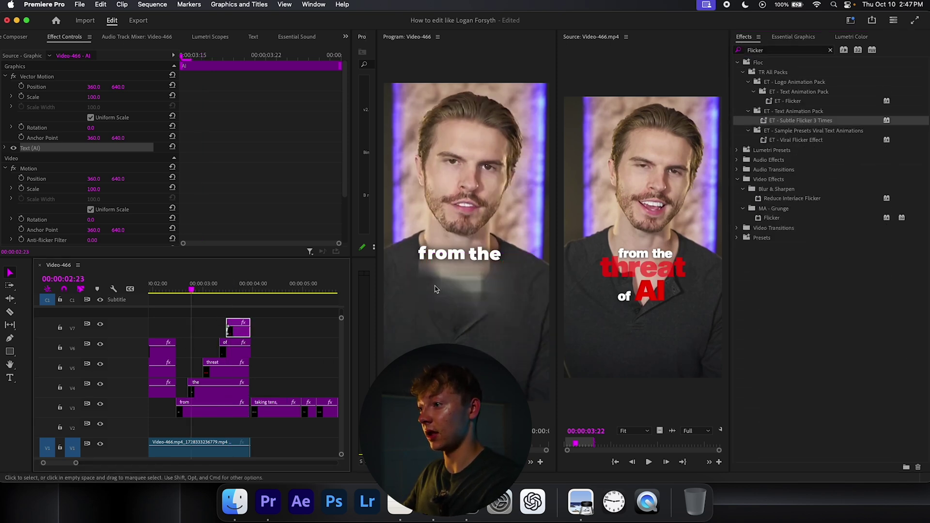
left_click_drag(799, 123, 330, 304)
scroll(339, 326, "right", 3)
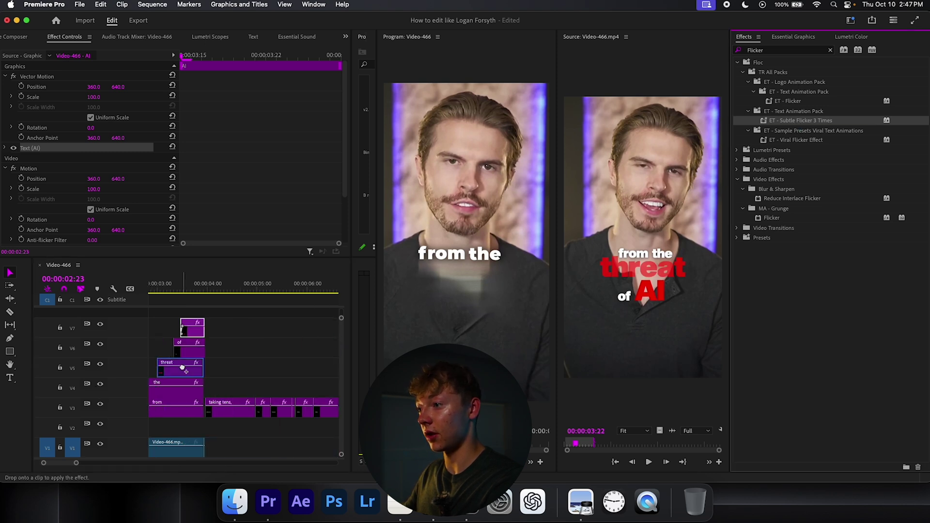
left_click_drag(182, 367, 183, 368)
- Play the "from the threat of AI" caption repeatedly to check the flicker on "threat" and "AI"
scroll(275, 363, "left", 8)
left_click_drag(264, 289, 269, 292)
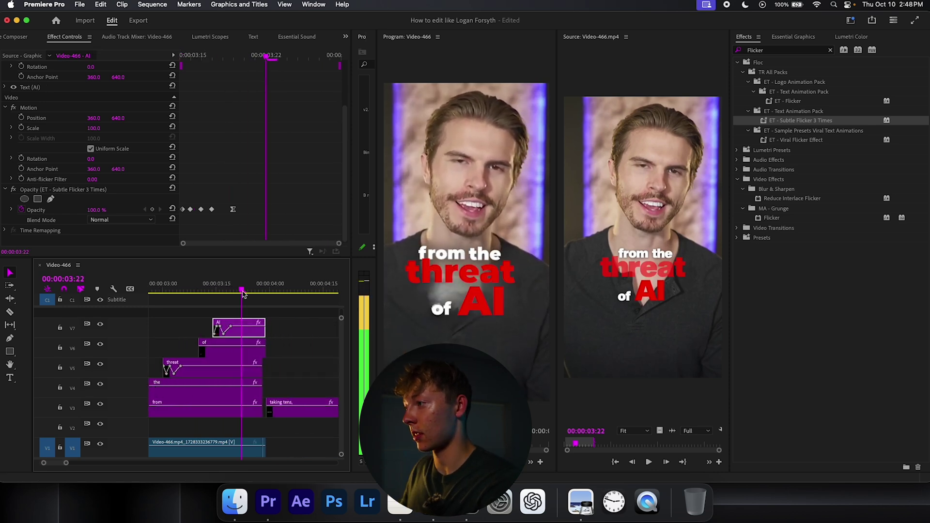
key("space")
left_click_drag(242, 290, 162, 292)
key("space")
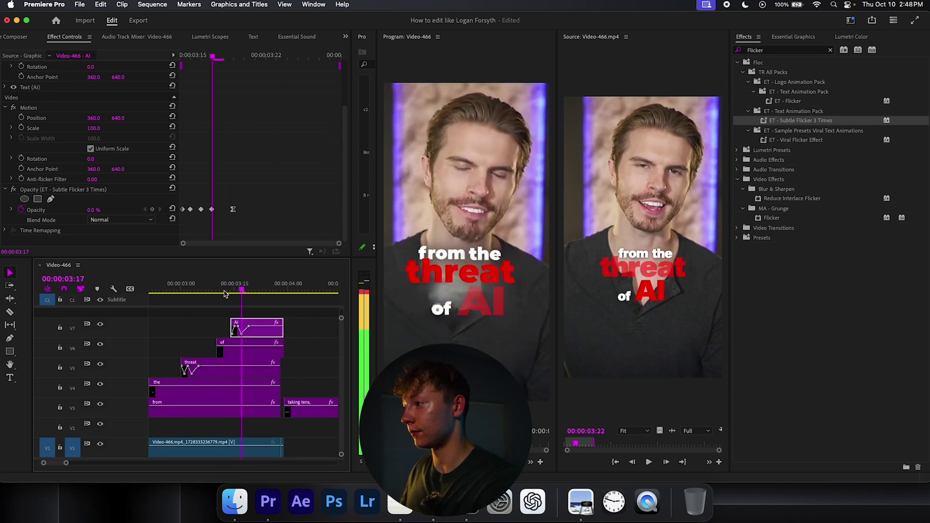
key("space")
left_click_drag(247, 289, 166, 292)
key("space")
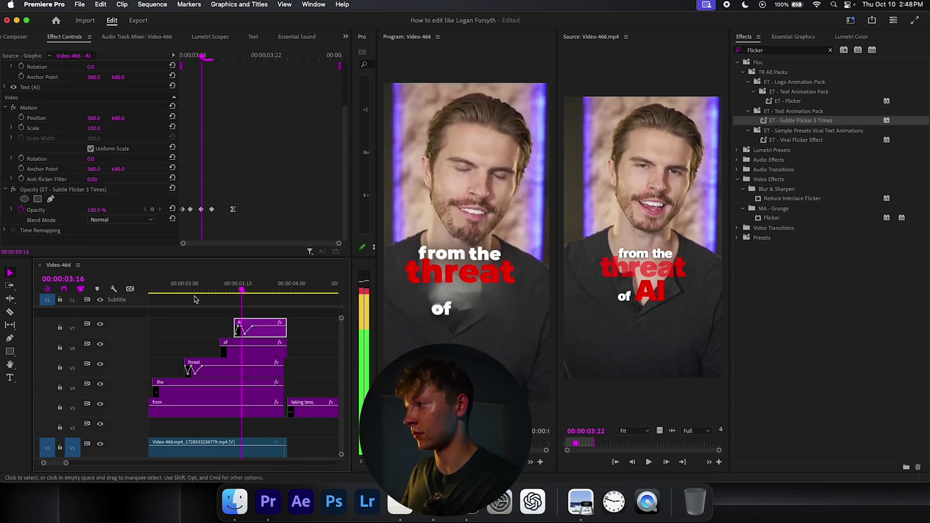
key("space")
key("minus")
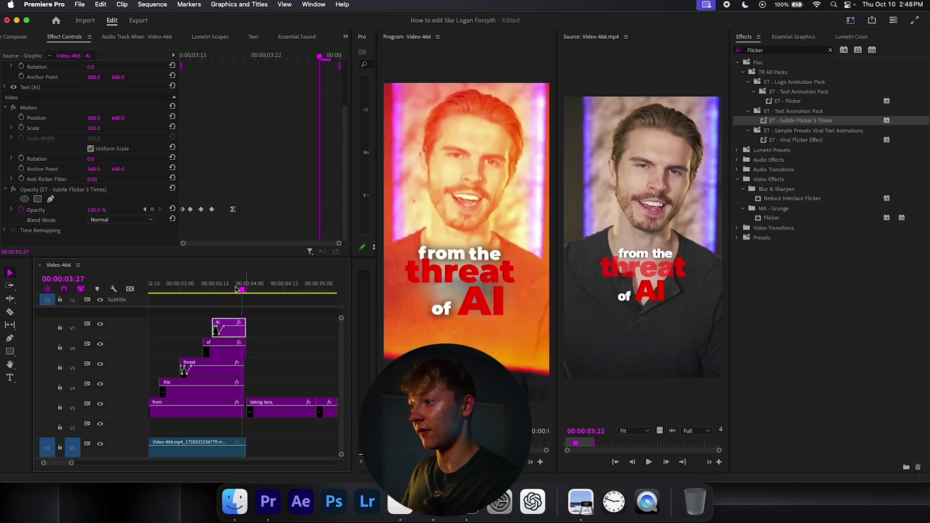
- Play the reference video from its "to protect yourself" caption through to "taking" for comparison
left_click_drag(242, 290, 175, 291)
left_click(578, 448)
key("space")
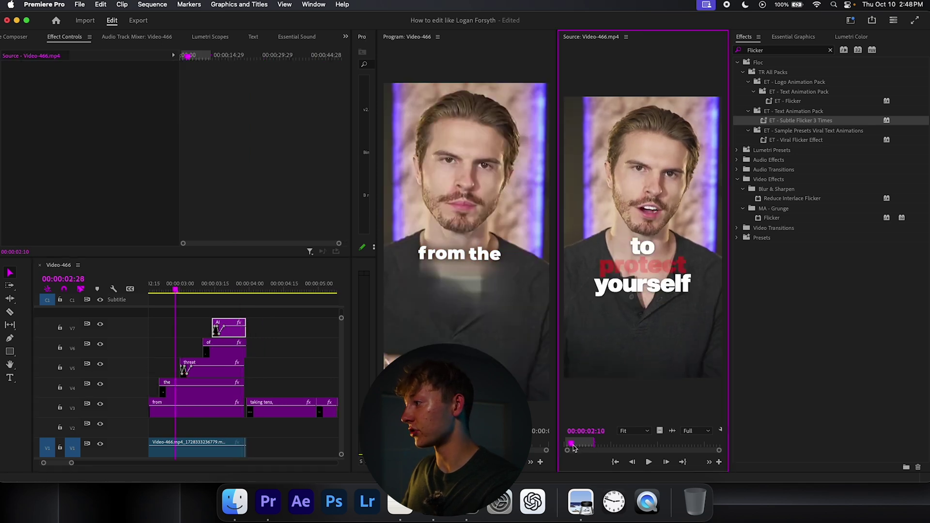
key("space")
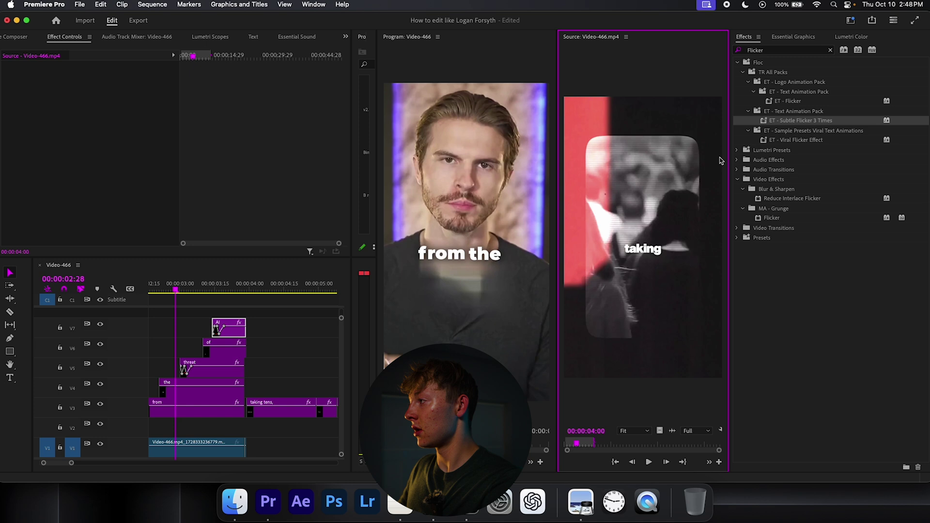
- Search the effects for "text" and try "ET - 3rd Text Reveal Slide Up" on the "from the threat of AI" caption graphics
key("shift+7")
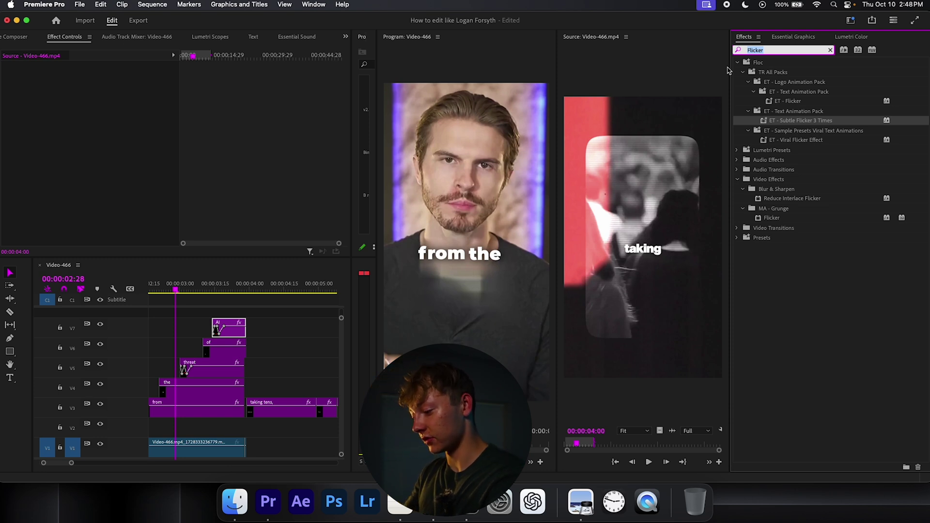
type("text")
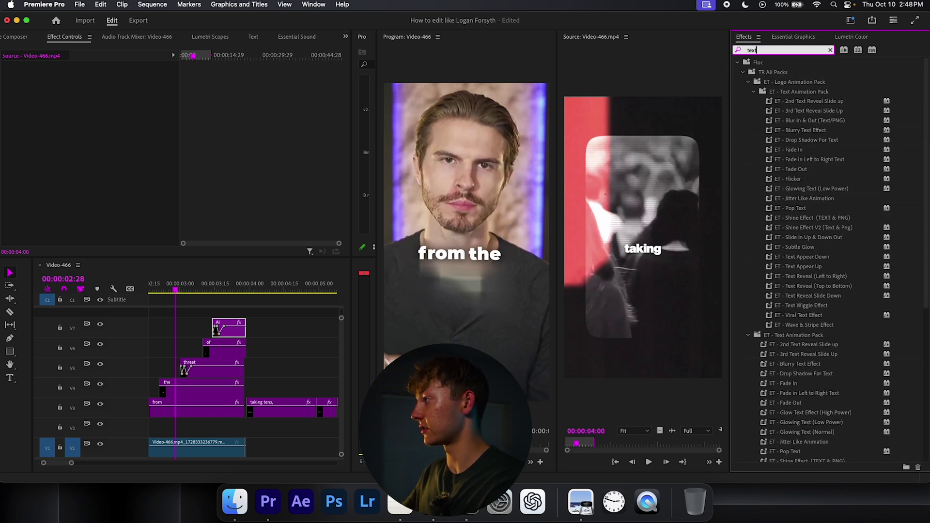
left_click(817, 109)
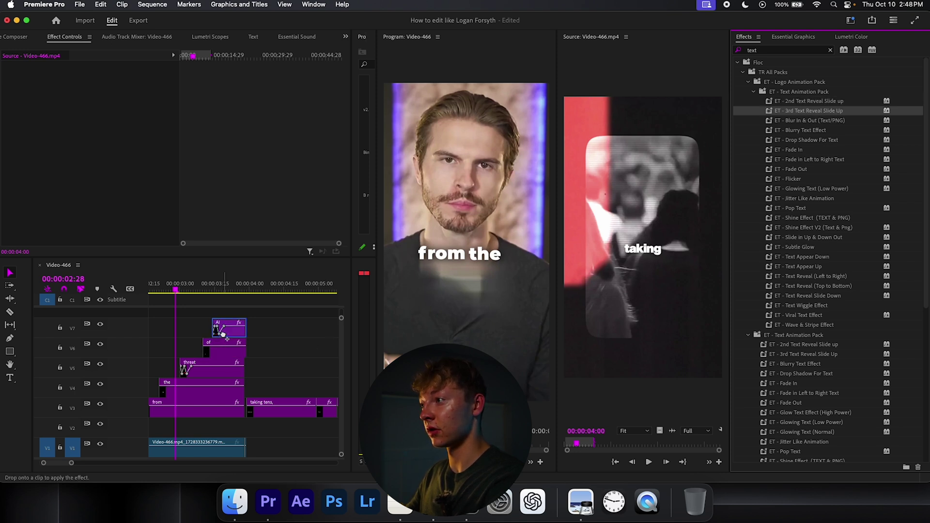
left_click_drag(224, 333, 248, 401)
- Play the "from the threat of AI" caption through to "taking tens," to review the text animations
scroll(232, 383, "left", 3)
key("space")
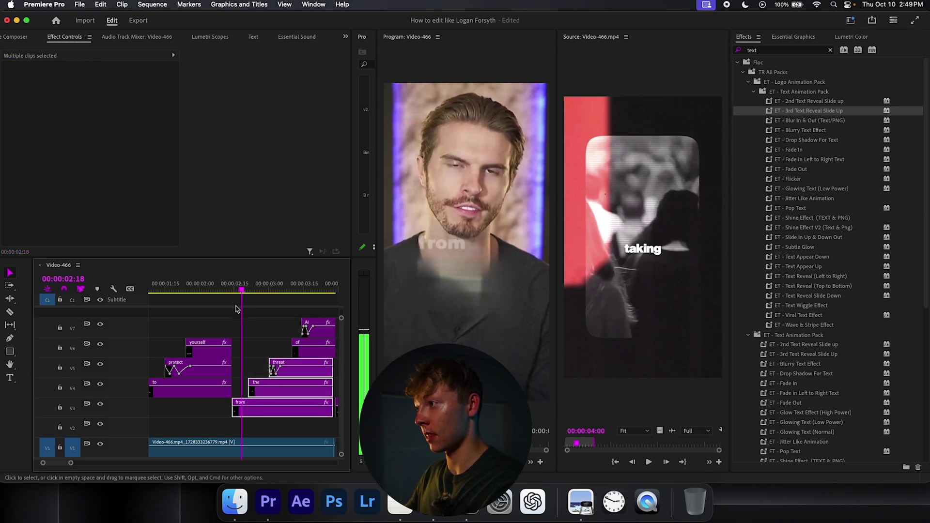
key("space")
left_click(291, 335)
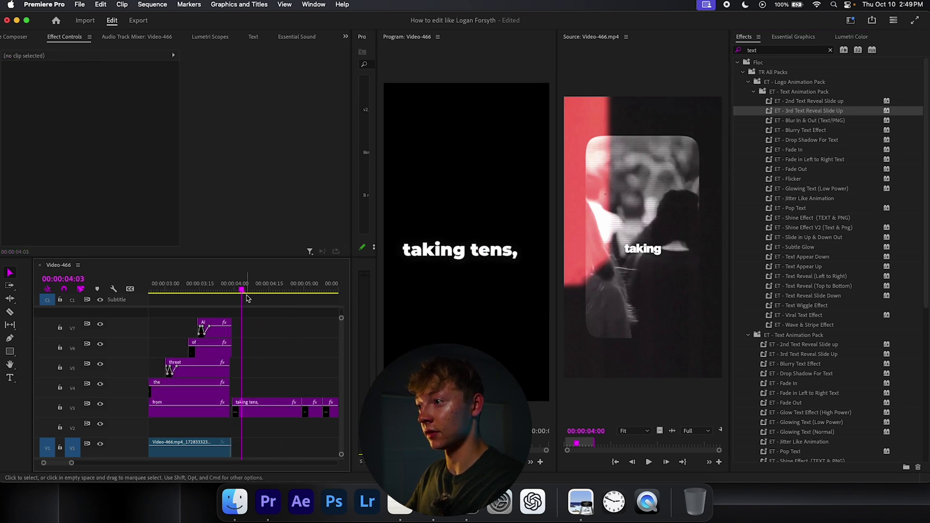
left_click_drag(246, 294, 225, 296)
key("space")
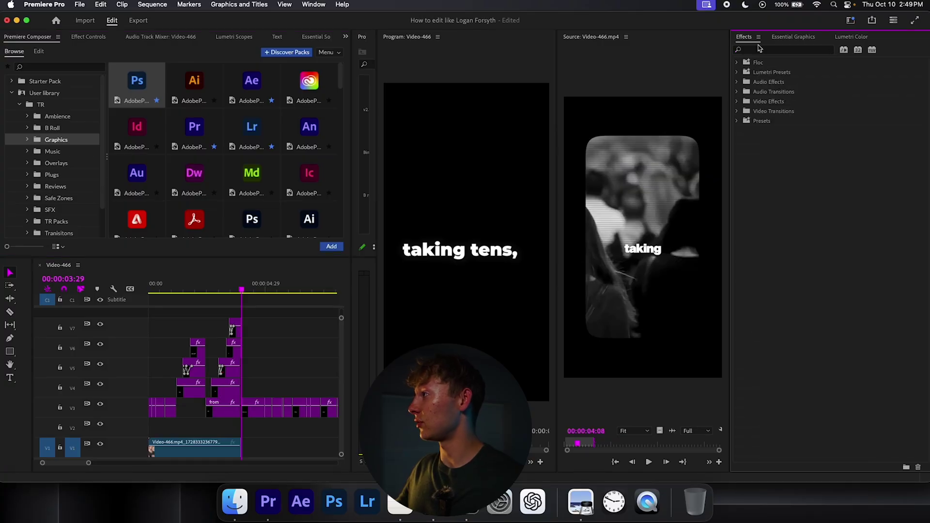
- Expand the viral text animation, logo animation and extra sample preset folders within TR All Packs to examine their presets
left_click(742, 102)
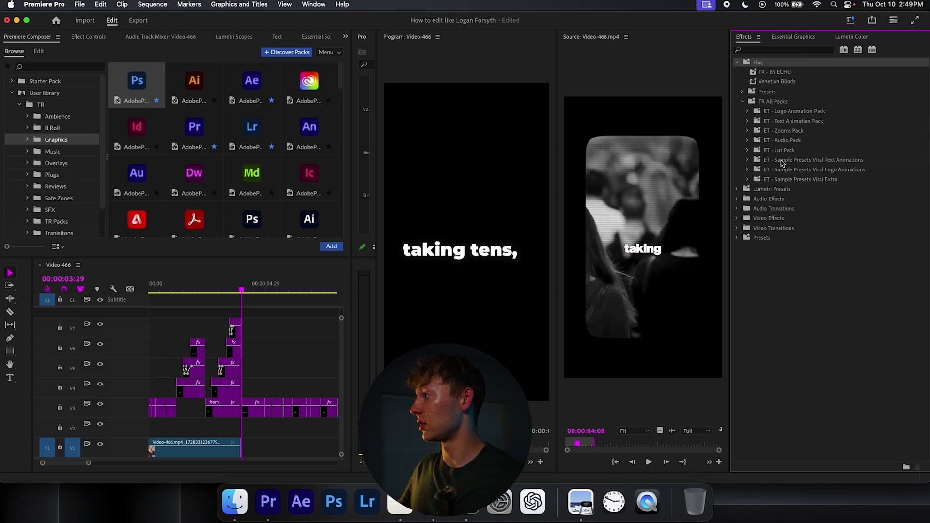
left_click(783, 163)
left_click(747, 160)
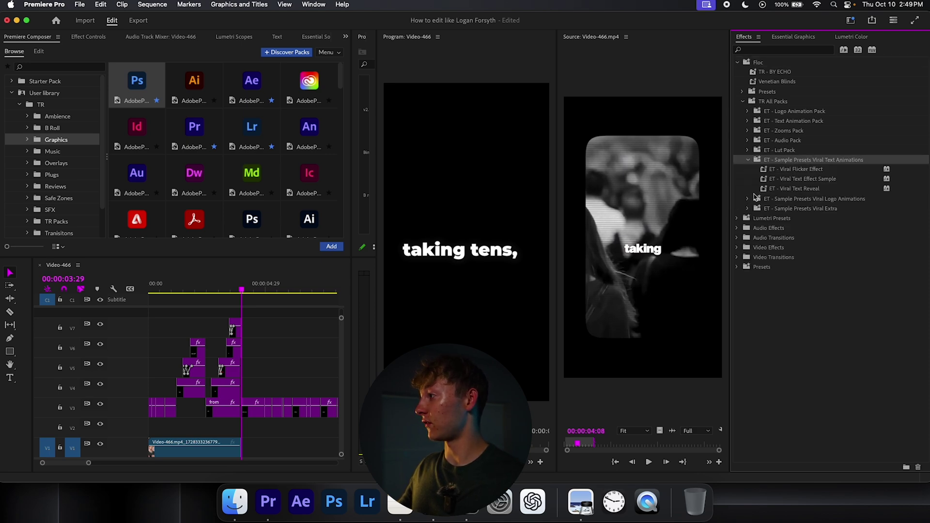
left_click(748, 199)
left_click(748, 238)
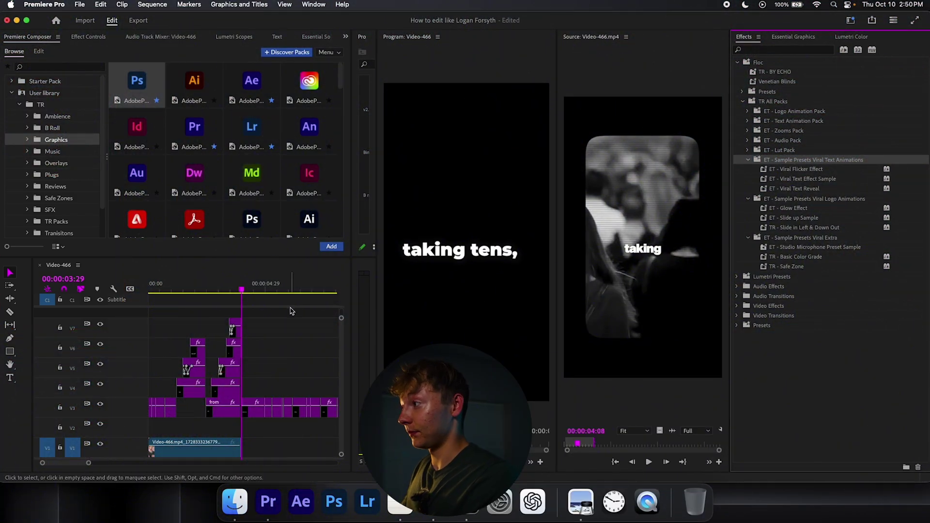
- Add v2.png from the Safe Zones library folder above the caption tracks, starting where the "AI" graphic ends
left_click(52, 44)
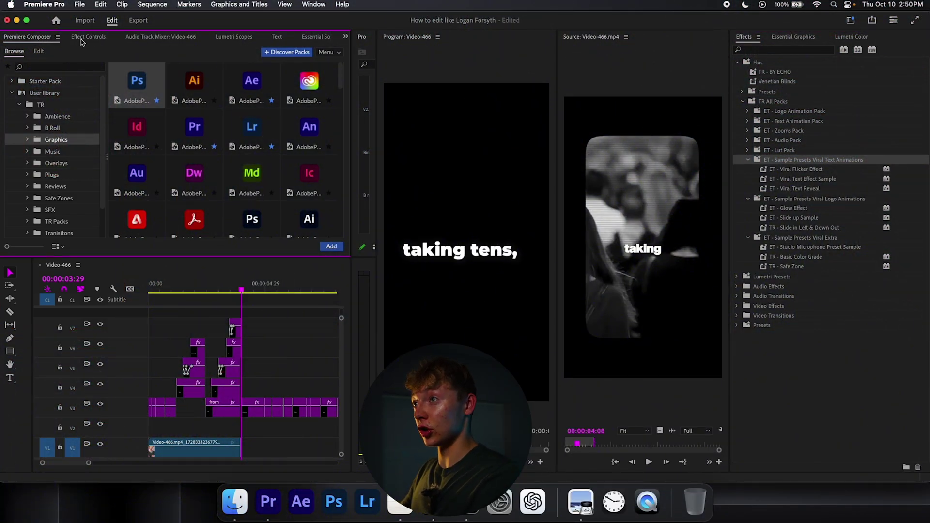
scroll(57, 134, "down", 3)
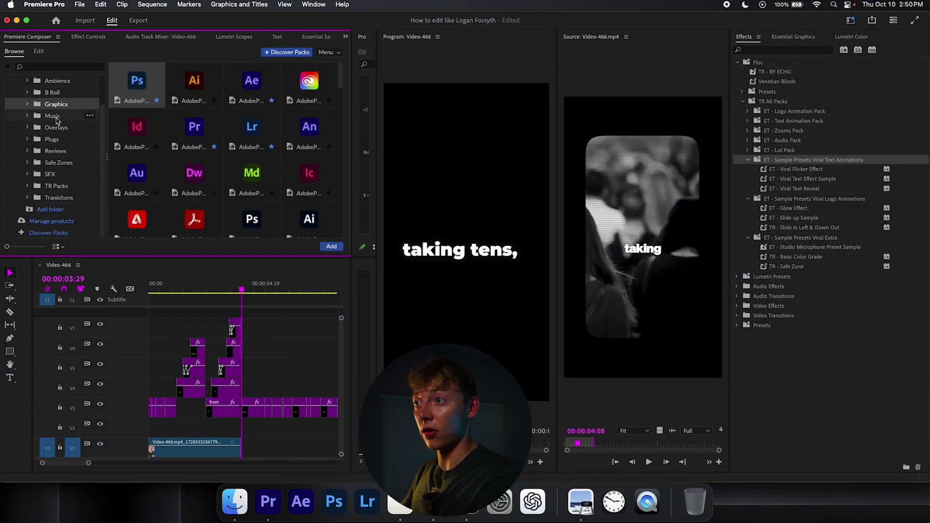
left_click(55, 128)
left_click(54, 162)
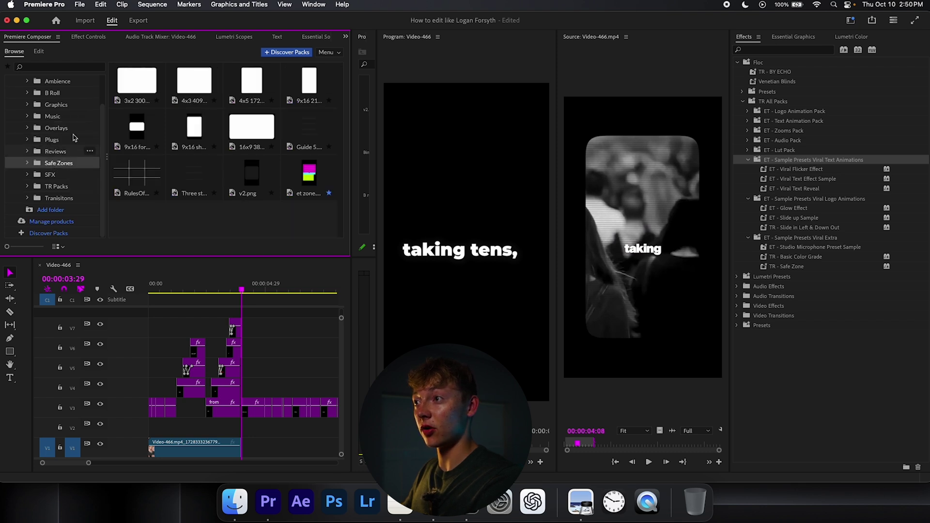
left_click_drag(271, 200, 245, 331)
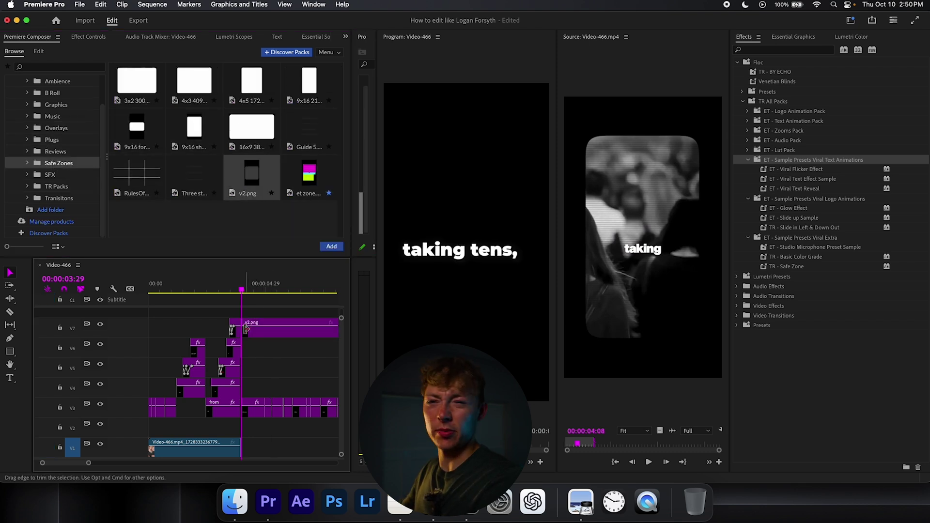
key("minus")
key("minus")
key("minus")
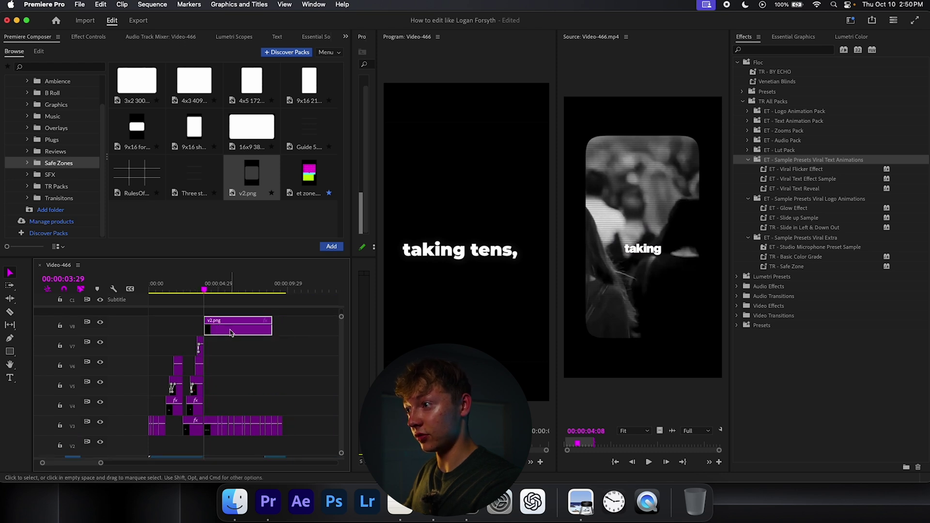
left_click_drag(205, 290, 213, 290)
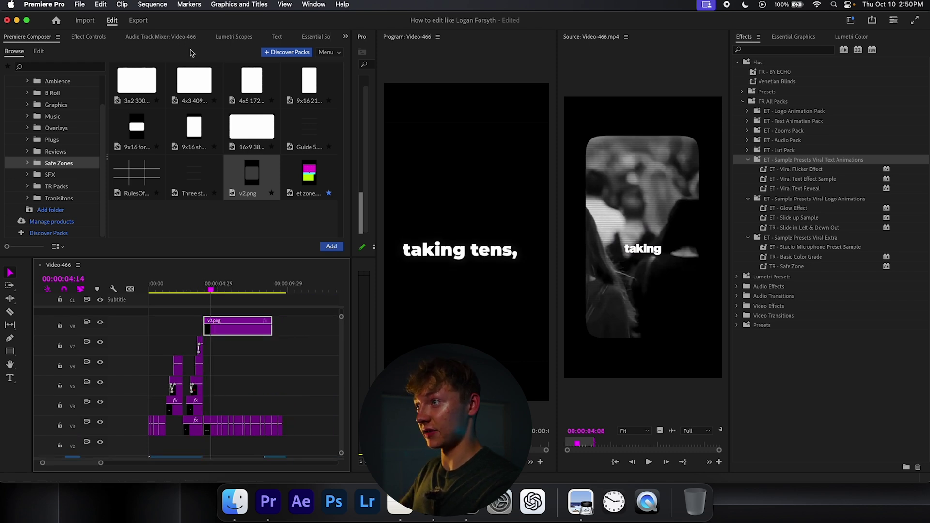
- Find the 855564 crowd clip in the B roll bin and place it directly beneath v2.png, aligned with its start
left_click_drag(351, 80, 207, 80)
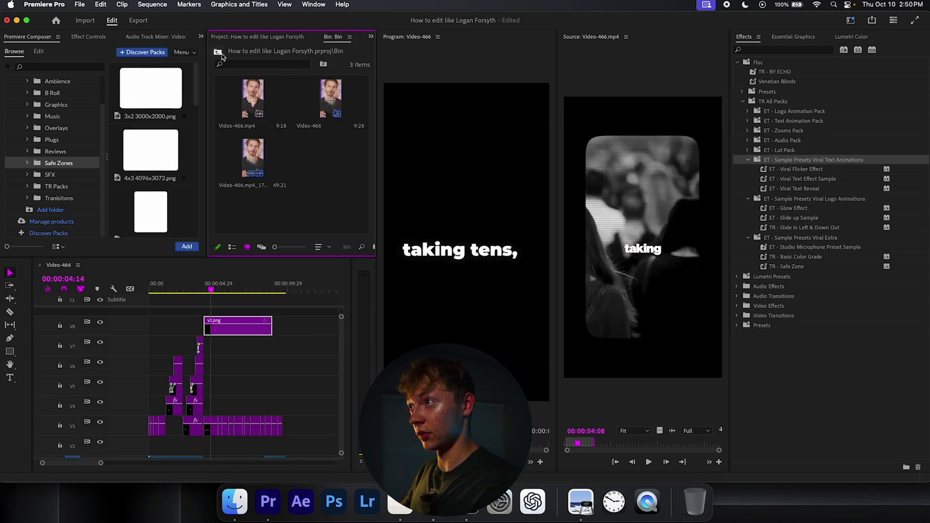
left_click(218, 52)
double_click(330, 105)
left_click_drag(263, 107, 207, 351)
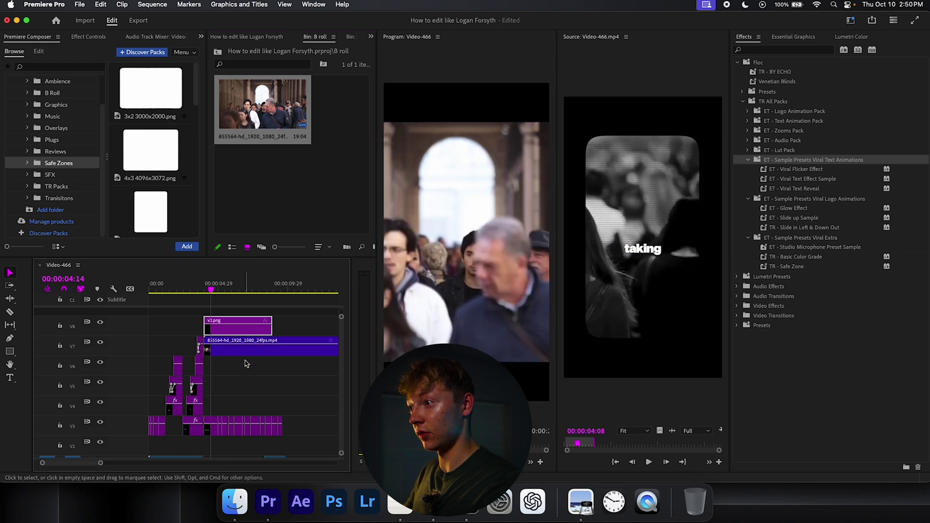
- Fit the v2.png frame over the crowd footage with scale 62 and position 386, 640, and scrub to check it
left_click(235, 349)
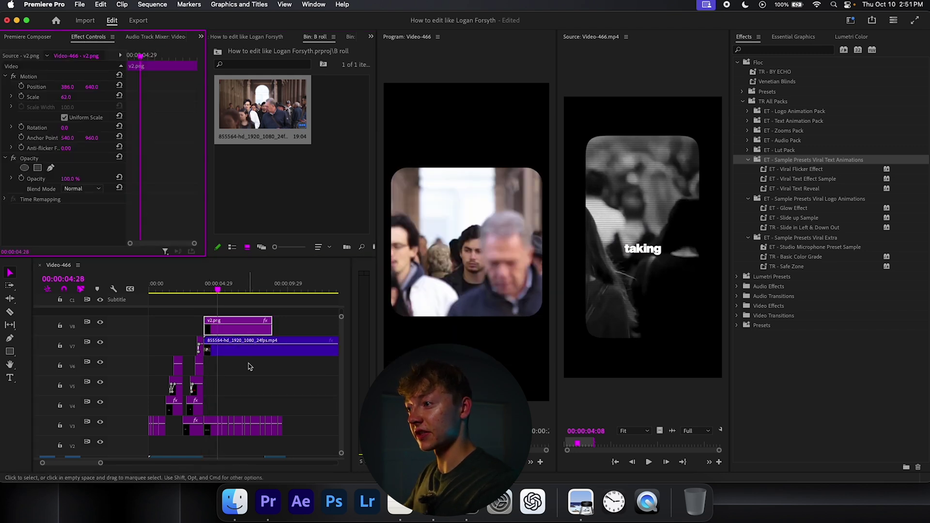
left_click(250, 367)
left_click(190, 289)
left_click_drag(190, 289, 211, 289)
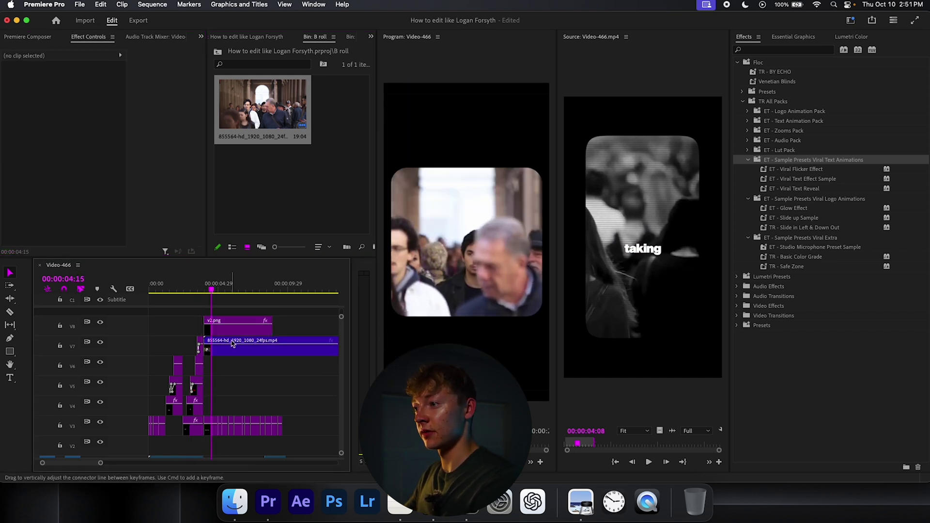
- Move v2.png and the crowd clip together down two tracks, to V6 and V5
left_click(229, 351)
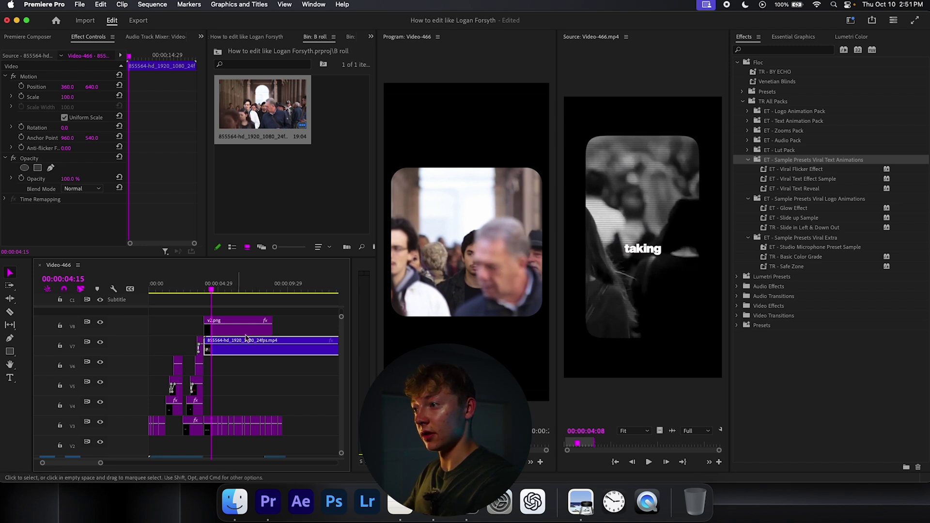
left_click_drag(266, 376, 272, 311)
left_click_drag(254, 353, 257, 365)
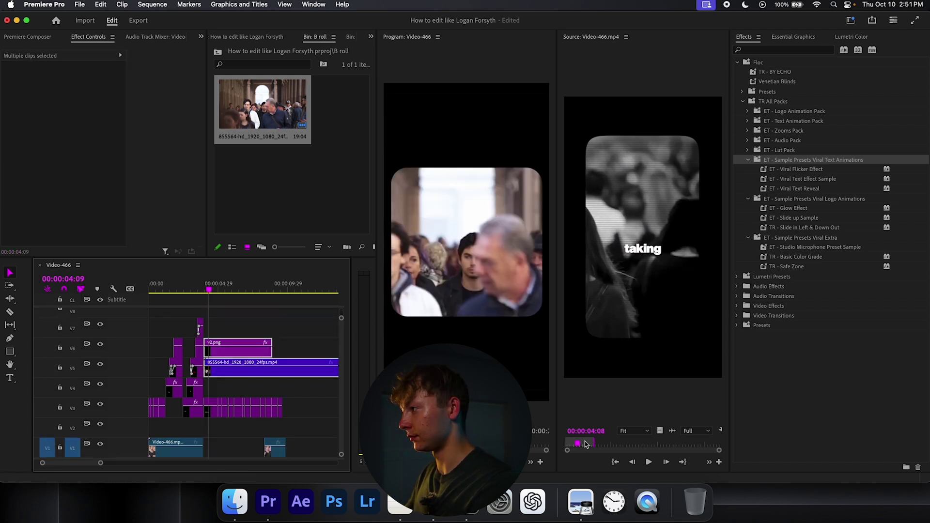
- Play the reference video's framed b-roll section and the sequence's own b-roll section for comparison
key("space")
left_click(606, 377)
key("space")
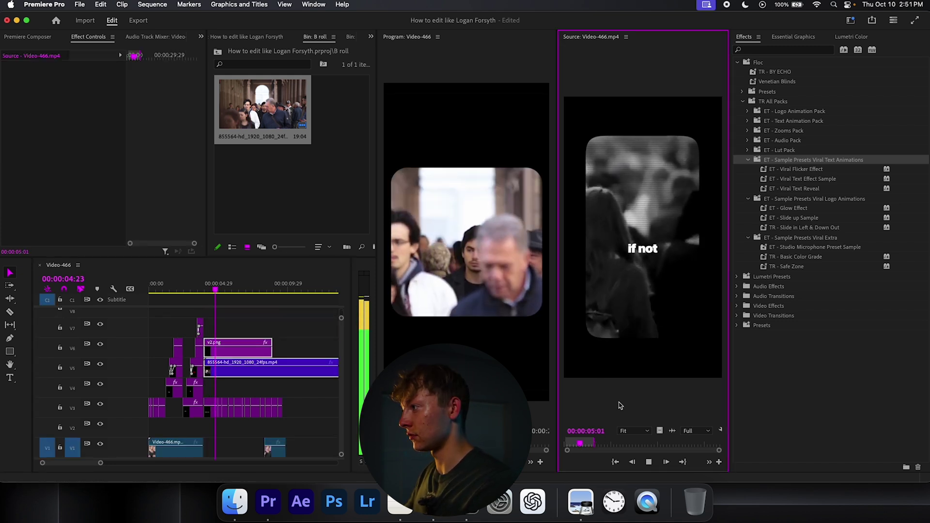
key("space")
left_click(211, 286)
key("space")
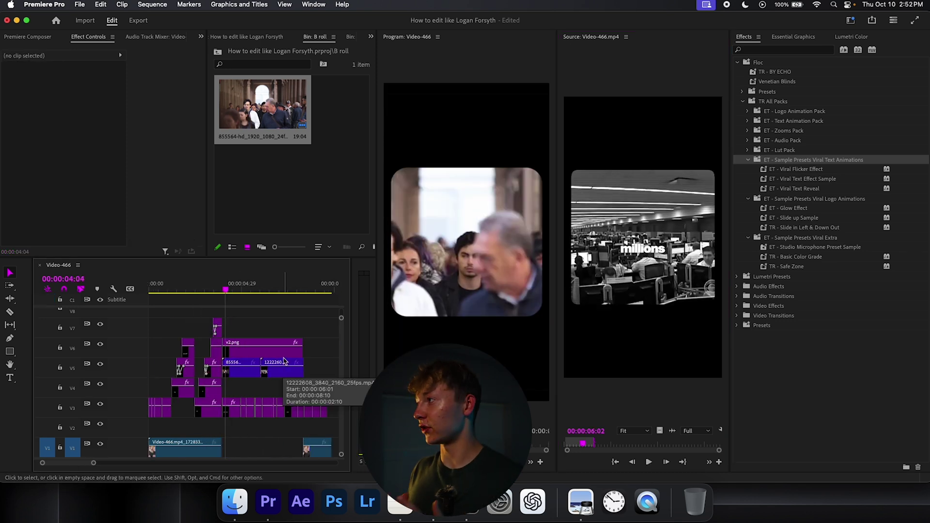
- Find the "vhs" preset, apply "ET - VHS Blinds" to the 855564 crowd clip, and show its Venetian Blinds settings
left_click(768, 50)
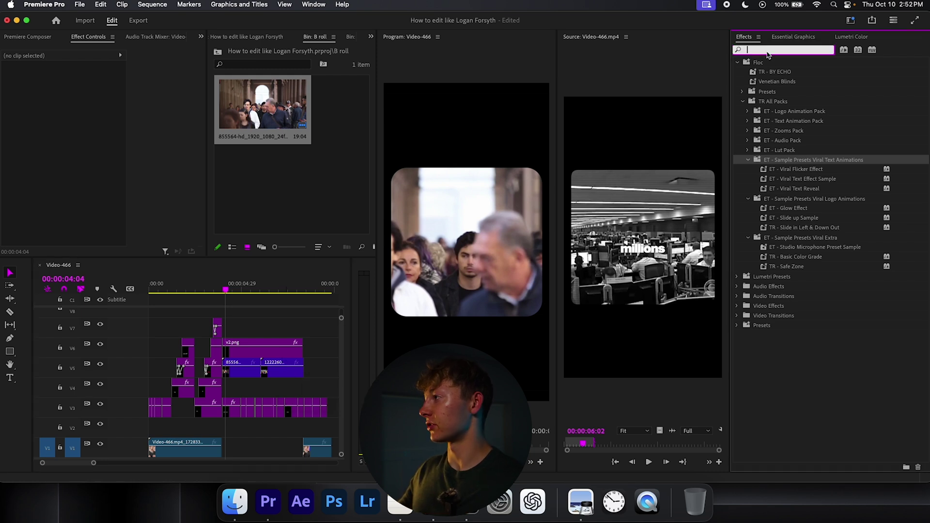
type("vhs")
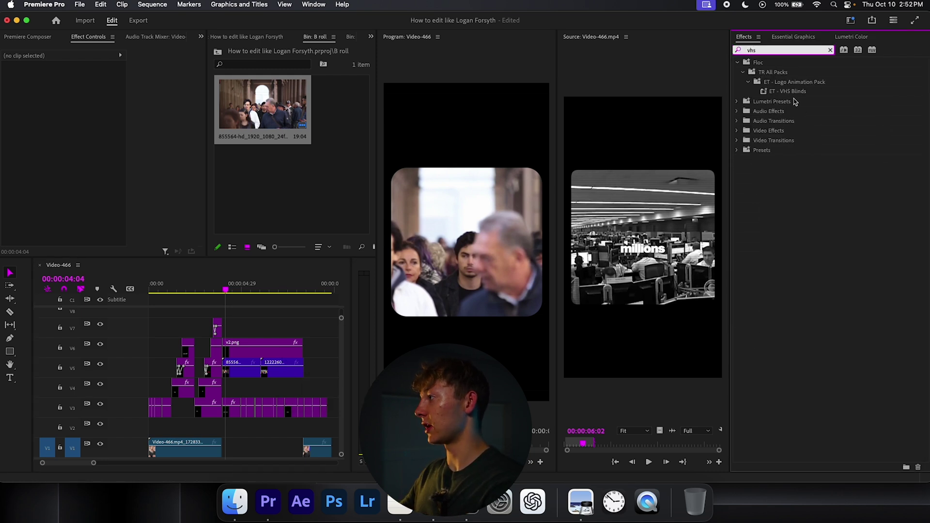
left_click(792, 92)
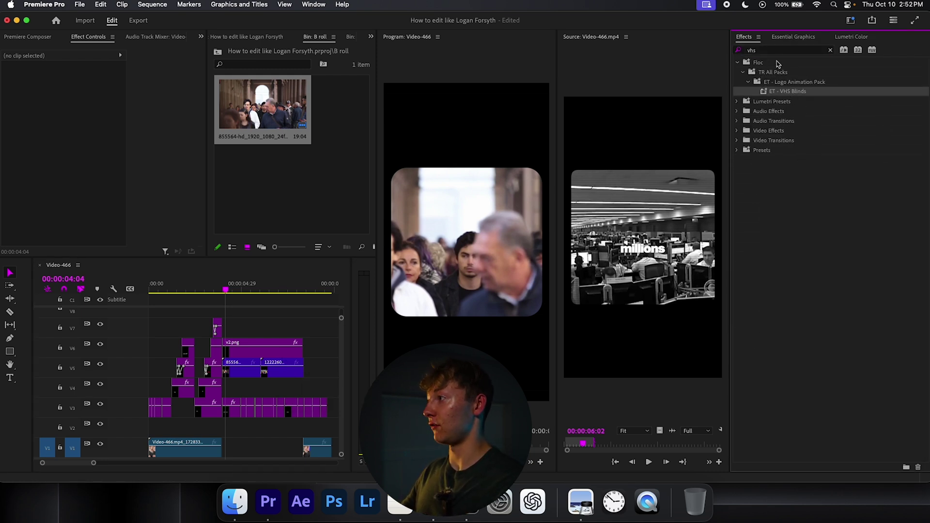
left_click_drag(781, 96, 241, 350)
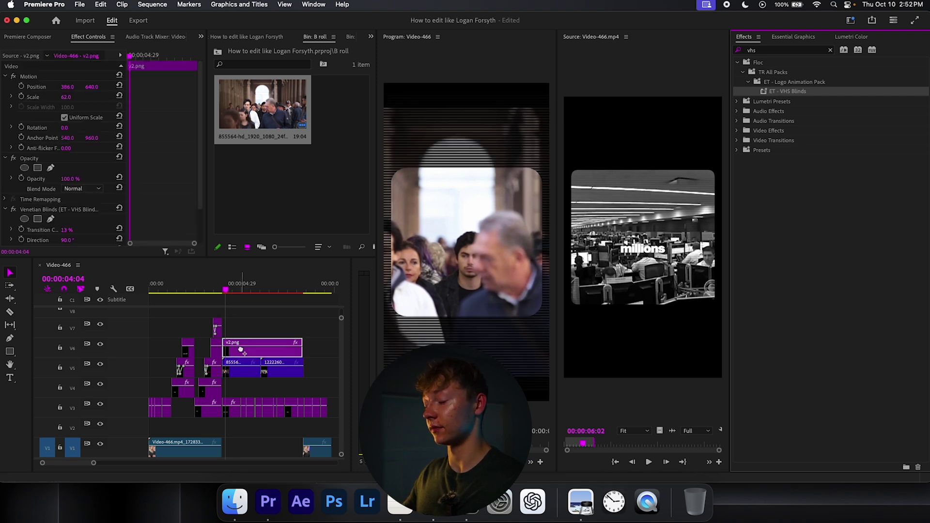
key("super+z")
left_click_drag(793, 98, 240, 368)
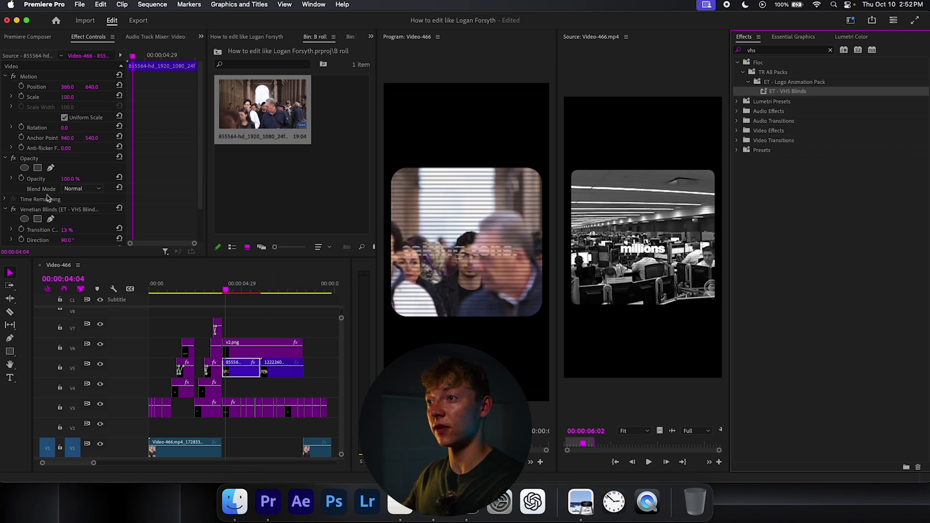
scroll(48, 197, "down", 2)
left_click(47, 169)
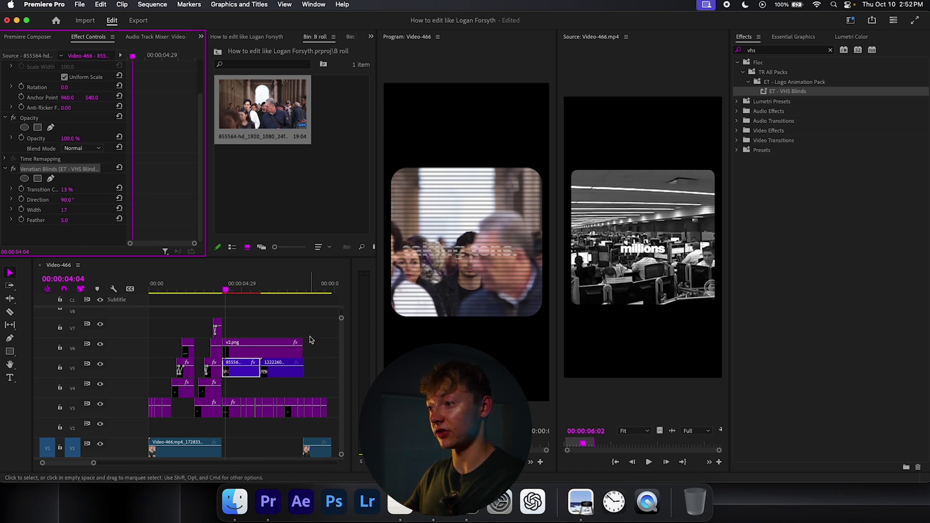
- Move v2.png and both b-roll clips beneath the captions, onto V2 and V1
left_click_drag(312, 330, 244, 448)
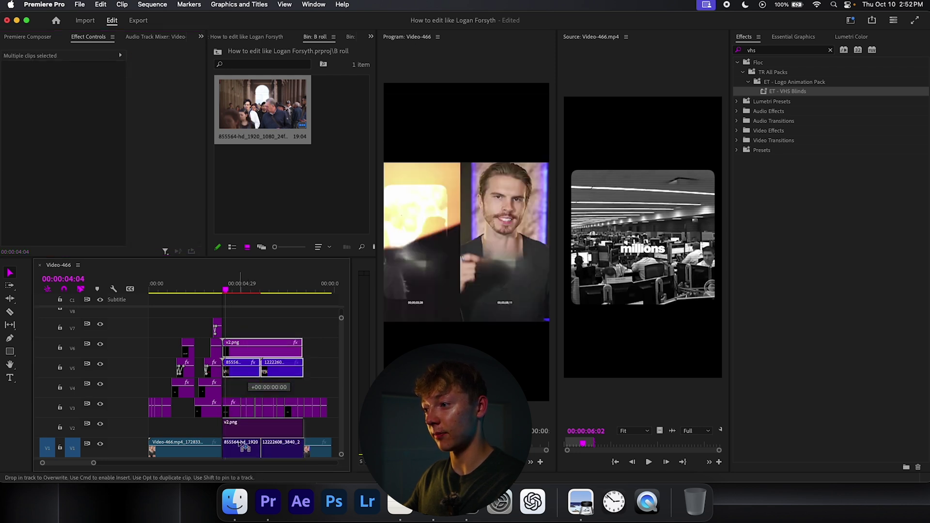
left_click_drag(243, 448, 244, 447)
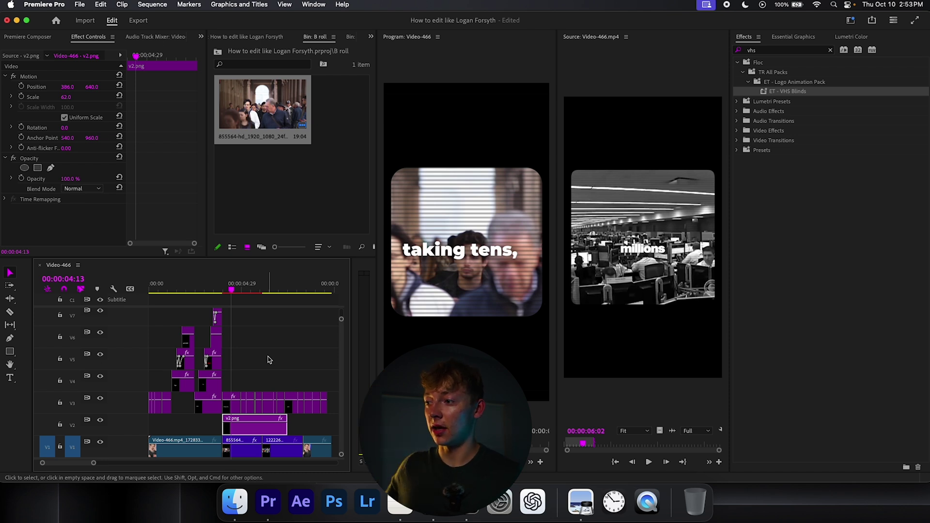
- Turn the 855564 crowd clip black and white by lowering its Lumetri saturation to 0
left_click(252, 453)
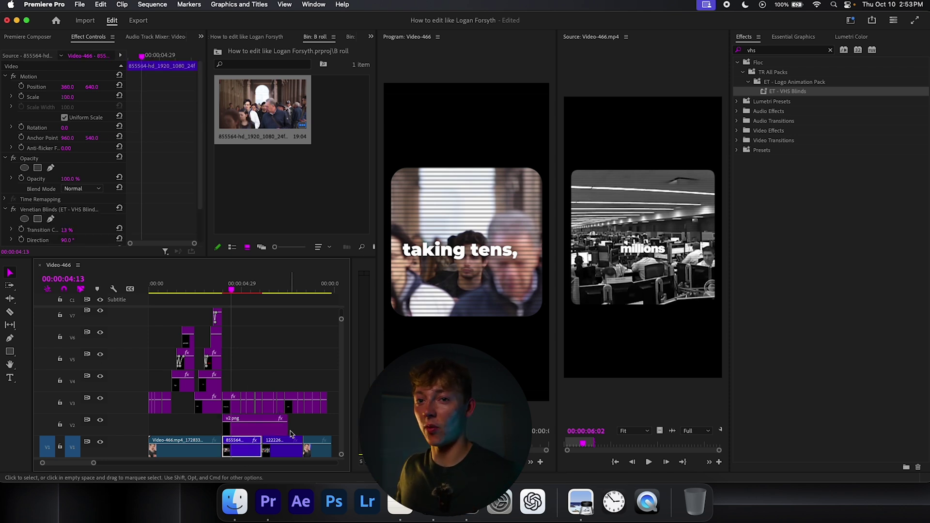
left_click(851, 36)
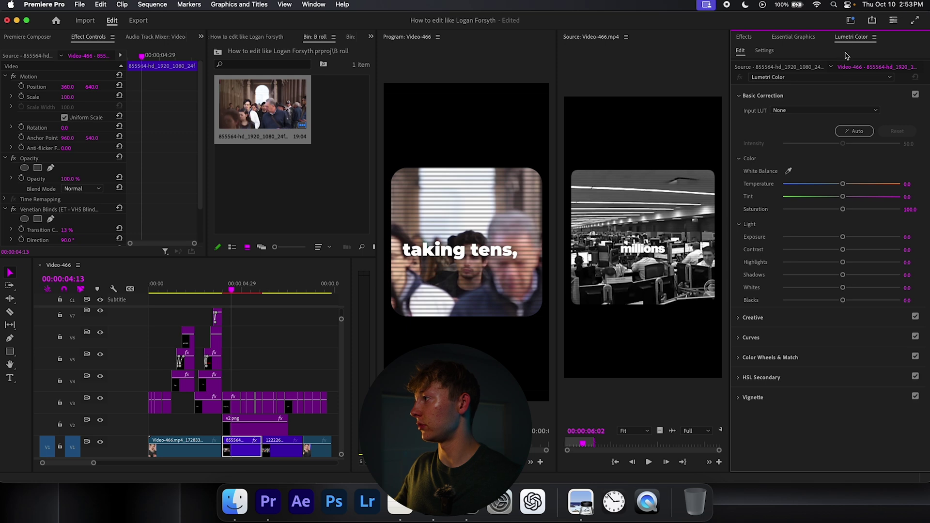
left_click_drag(842, 210, 590, 234)
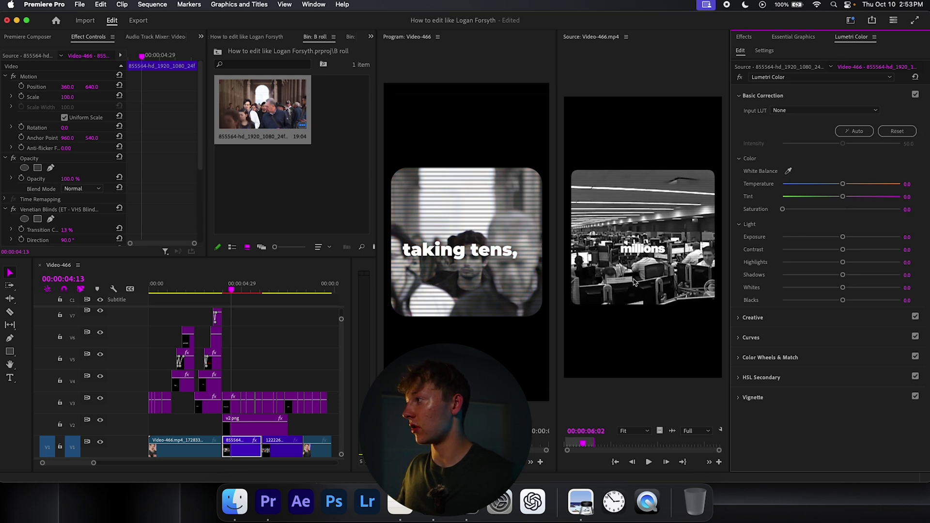
- Turn the 12222608 clip black and white with a Lumetri saturation of 0, and extend v2.png to that clip's end
left_click(274, 453)
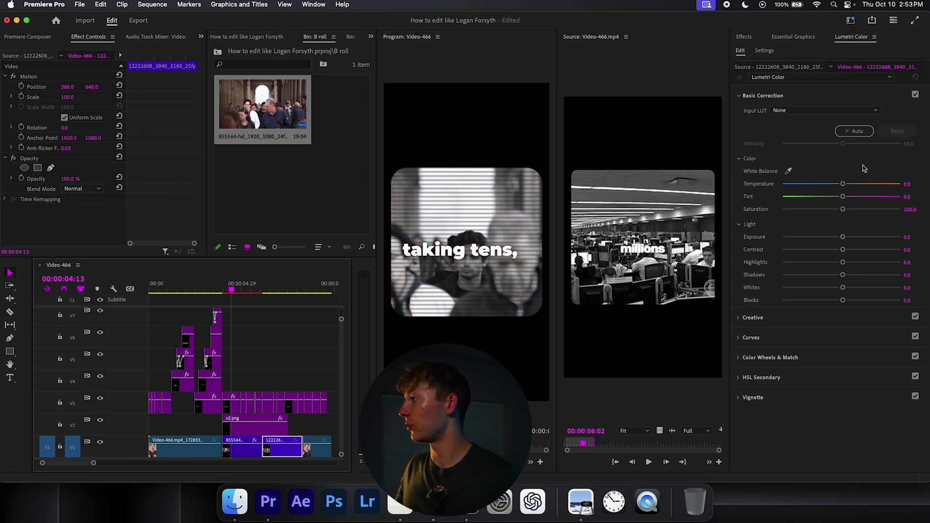
left_click_drag(843, 210, 502, 330)
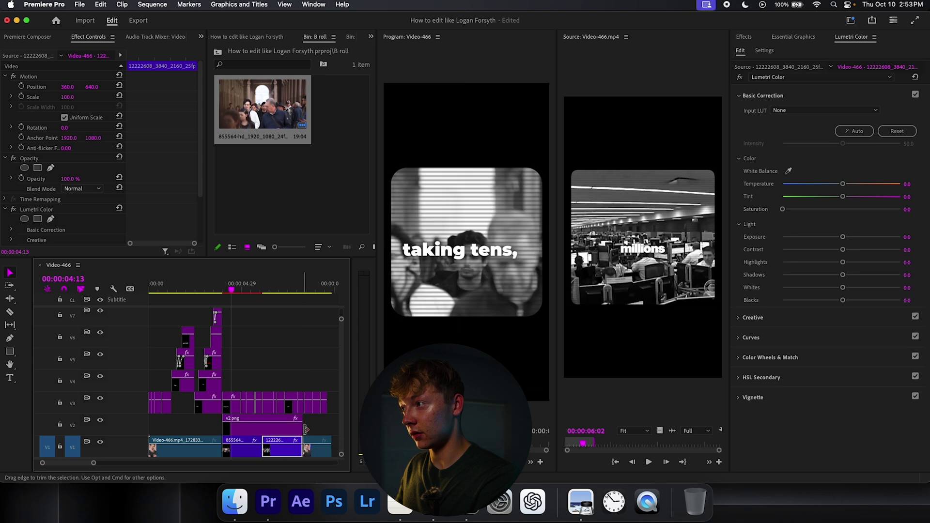
left_click(278, 366)
key("space")
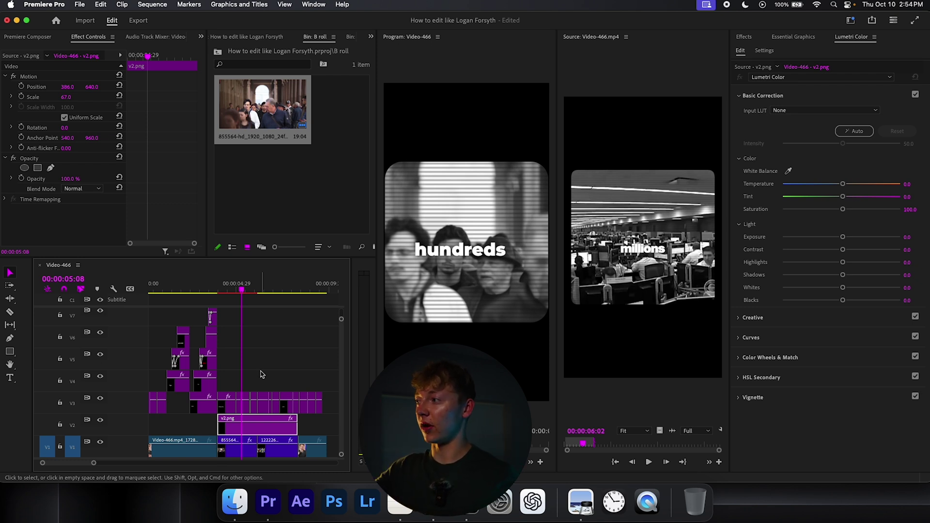
- Play the reference video's framed b-roll section to study its caption styling
left_click(654, 463)
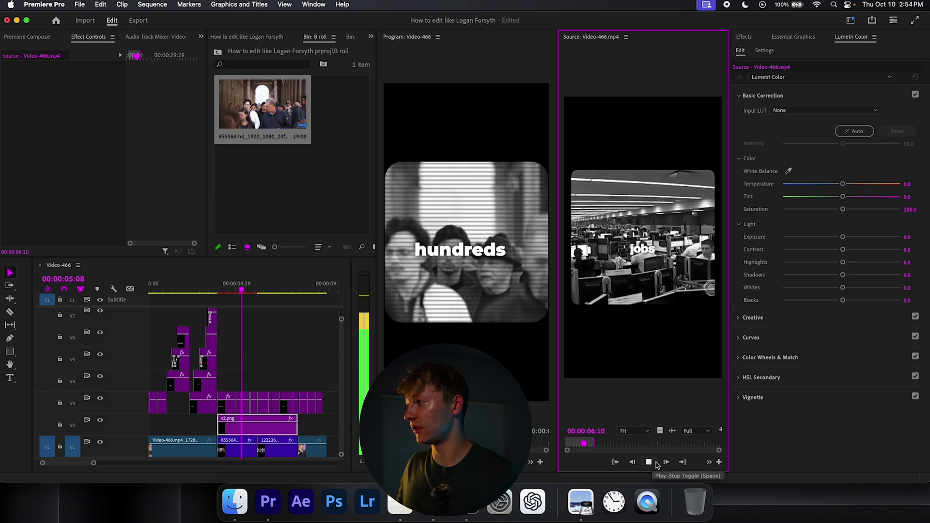
left_click(649, 463)
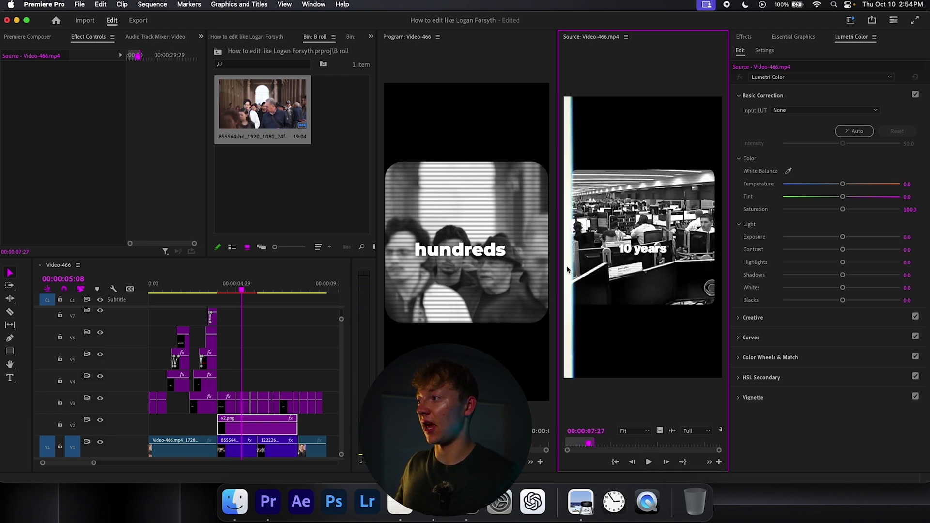
left_click(269, 346)
- Clear the effects search and apply "ET - Viral Text Effect Sample" from the Viral Text Animations presets to the "taking tens," caption
left_click(226, 292)
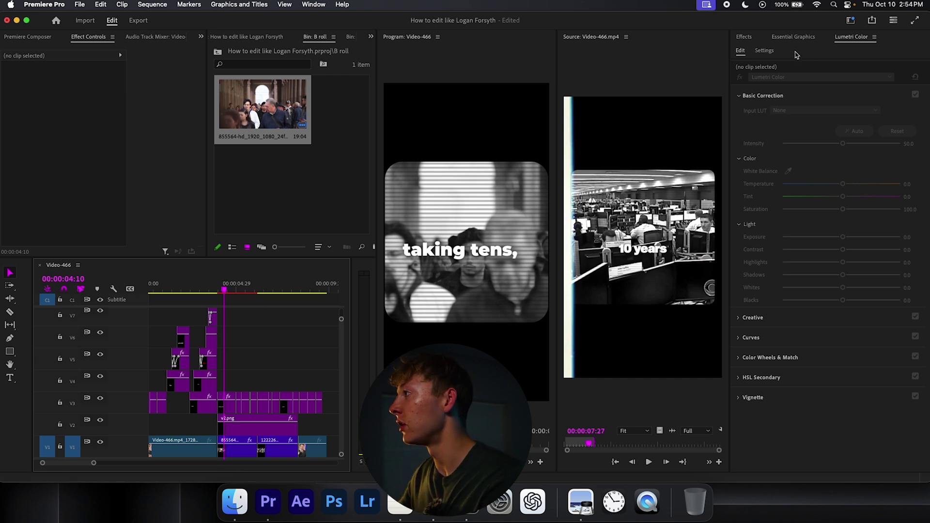
left_click(757, 42)
left_click(774, 52)
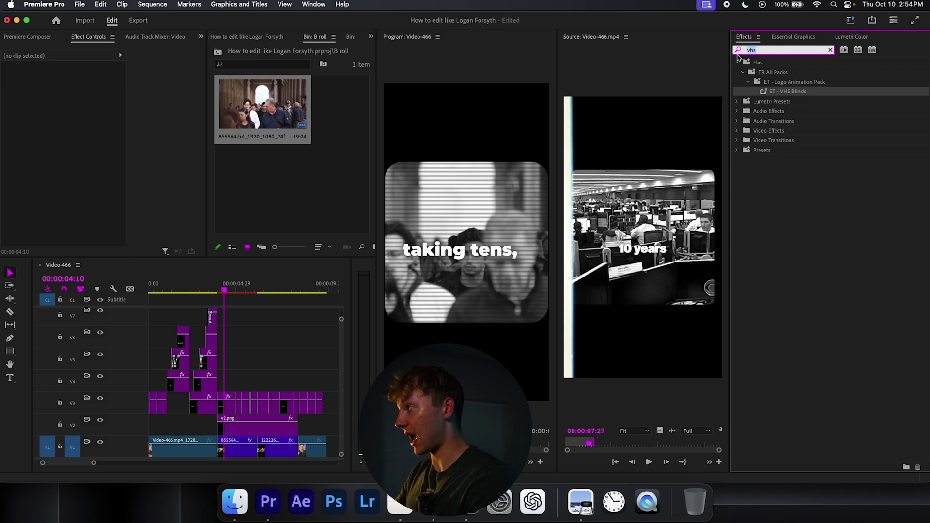
key("BackSpace")
left_click(747, 160)
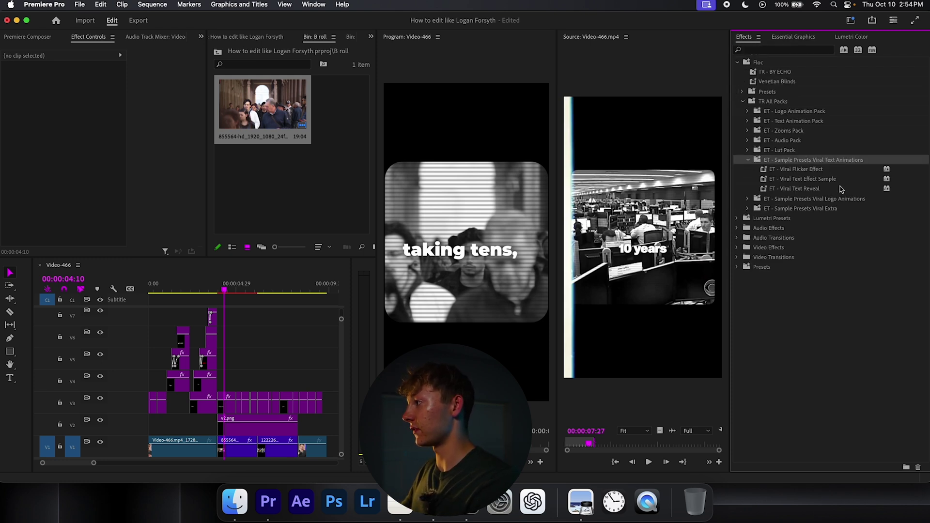
left_click(827, 180)
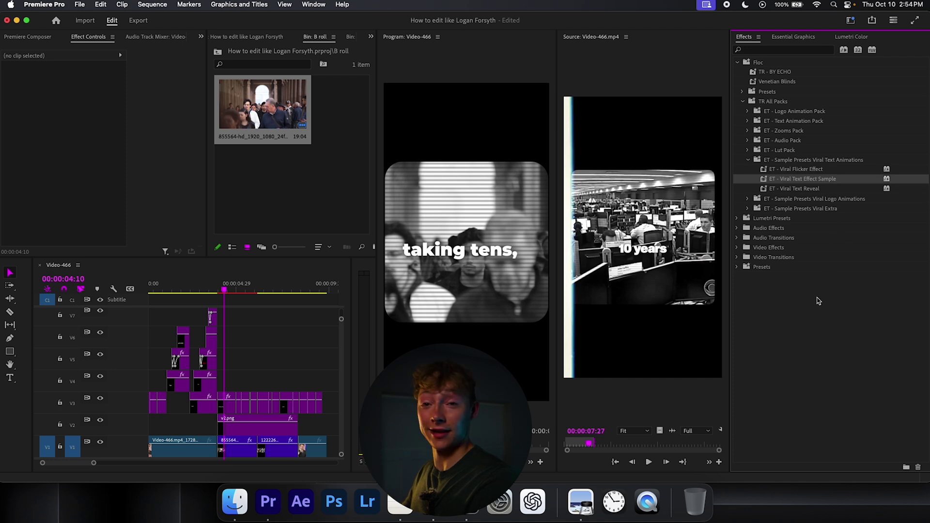
left_click(810, 188)
left_click(821, 179)
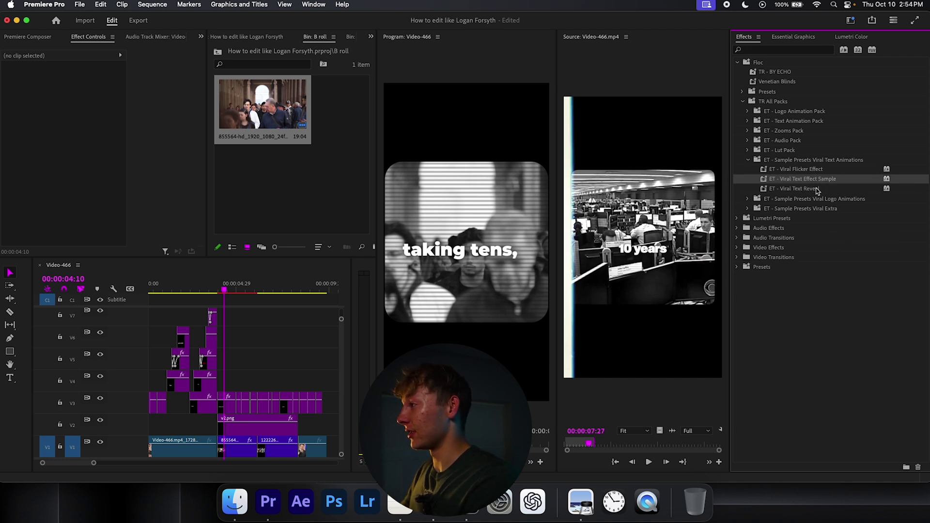
left_click(815, 190)
left_click_drag(812, 181, 226, 404)
- Widen the "taking tens," text box slightly and set its font size to 82
left_click(451, 253)
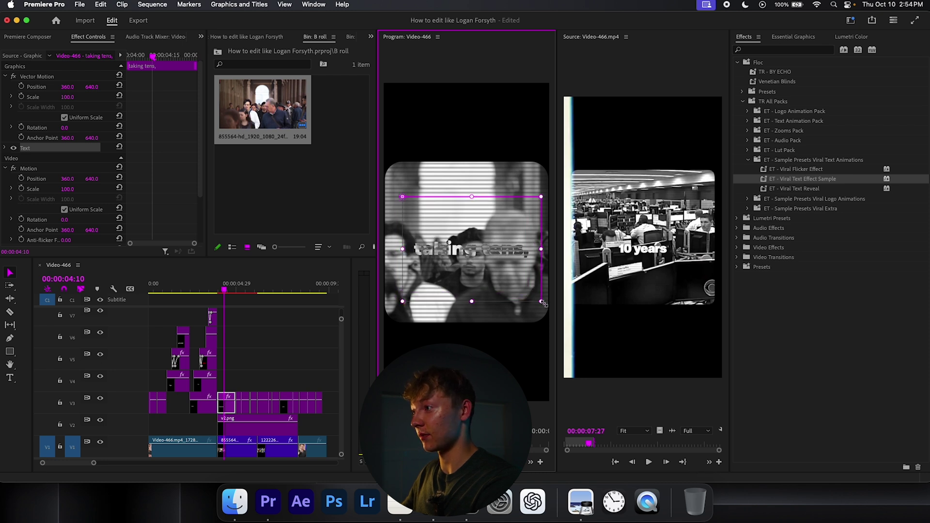
left_click(794, 37)
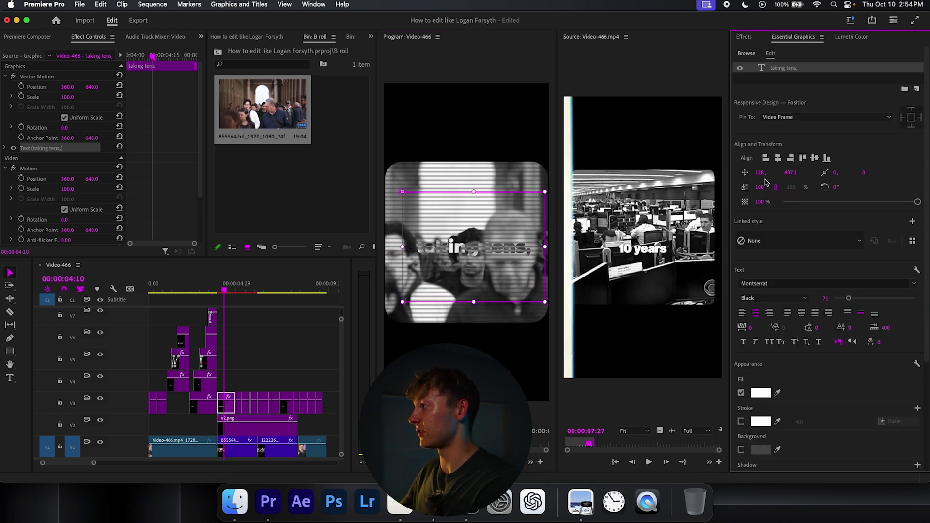
left_click_drag(849, 299, 851, 302)
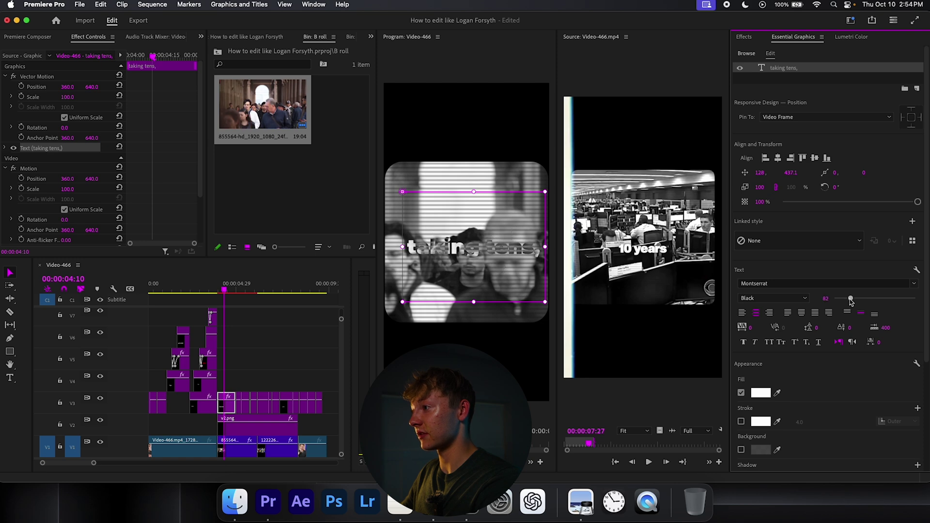
- Set the "millions" caption's font size to 117 and change its fill colour
left_click(251, 334)
left_click_drag(225, 291, 211, 296)
key("space")
key("space")
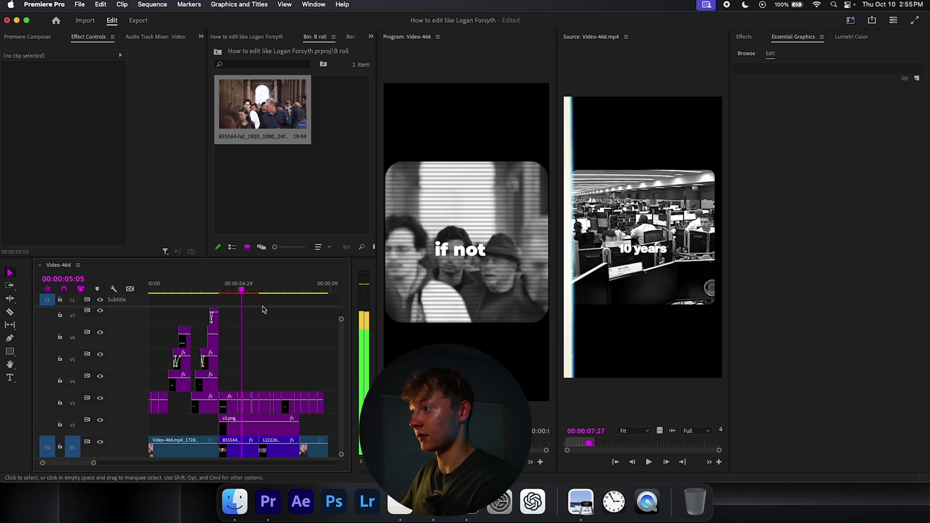
key("space")
left_click(465, 252)
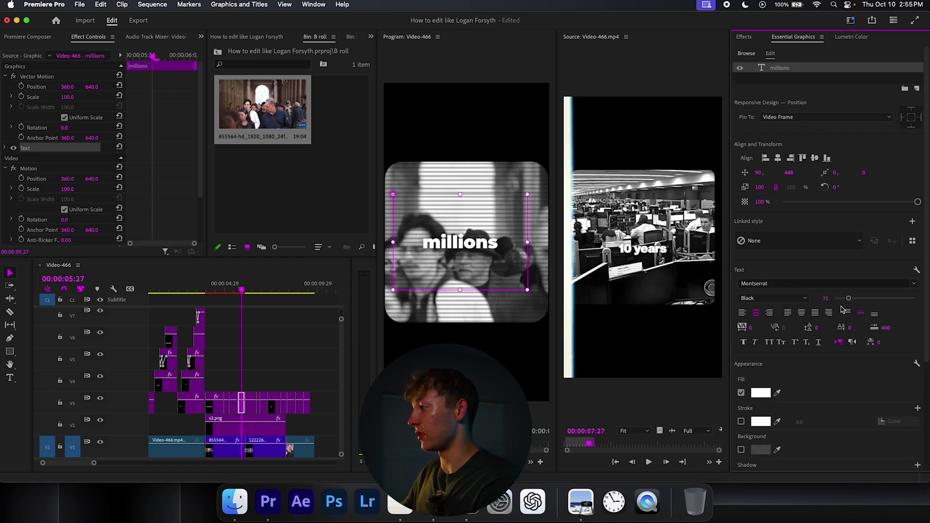
left_click_drag(848, 298, 858, 303)
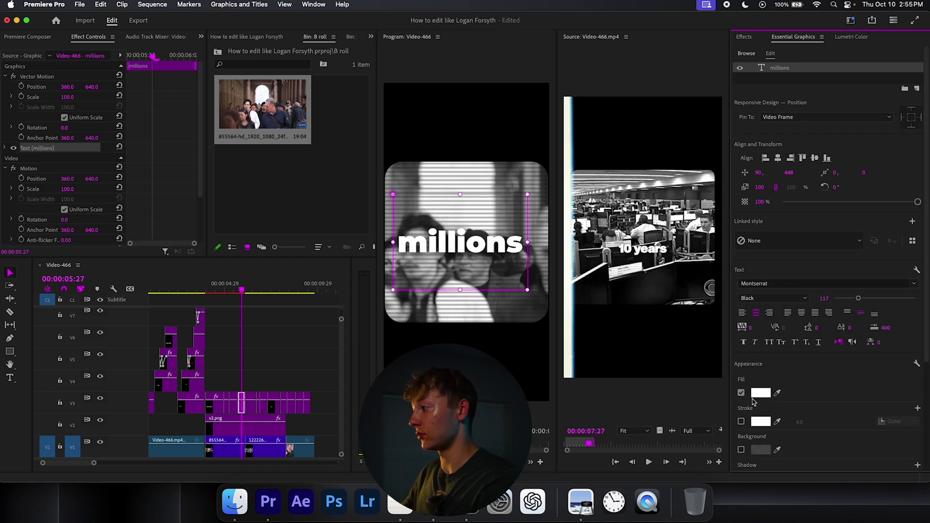
left_click(760, 394)
left_click(482, 232)
left_click(452, 266)
left_click(560, 181)
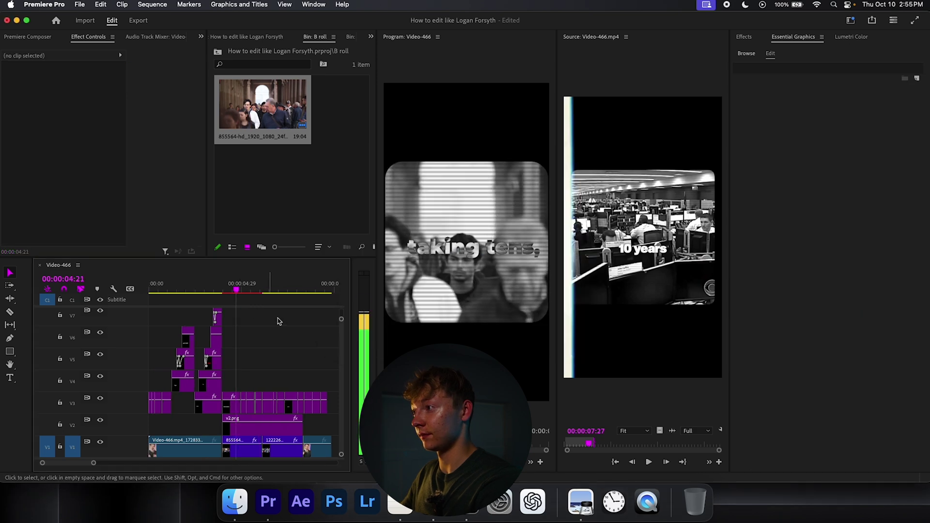
- Set the "of jobs" caption's font size to 51
key("space")
left_click(242, 404)
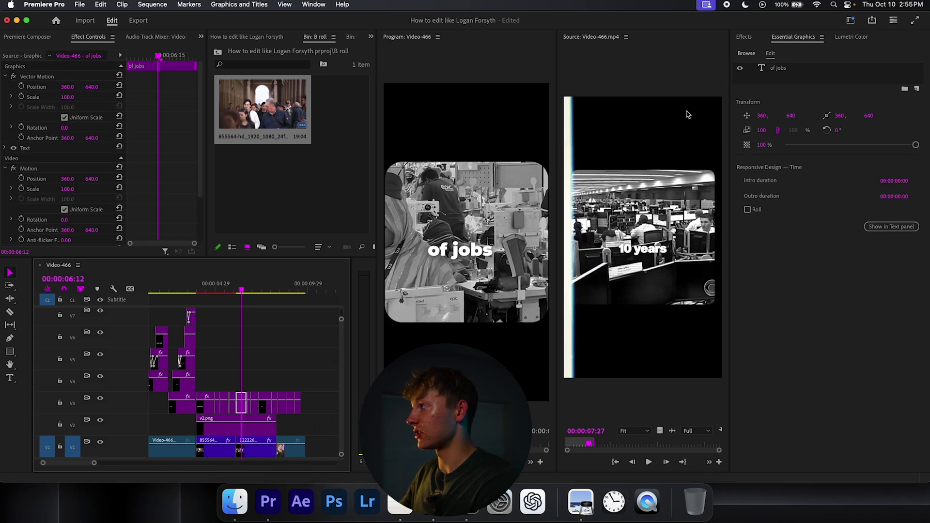
left_click(787, 69)
left_click_drag(848, 299, 845, 301)
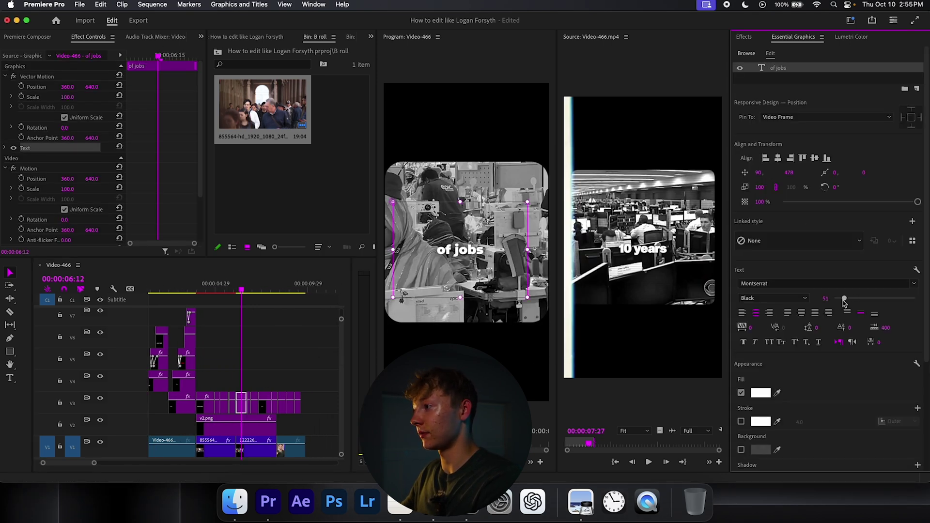
- Set the "years" caption's font size to 155
left_click(283, 375)
key("space")
left_click(251, 409)
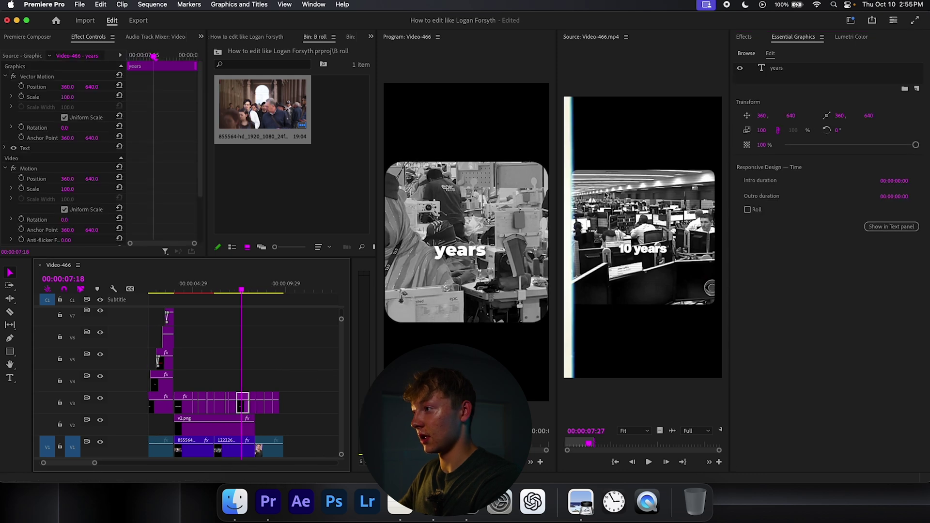
left_click(775, 70)
left_click_drag(849, 300, 856, 300)
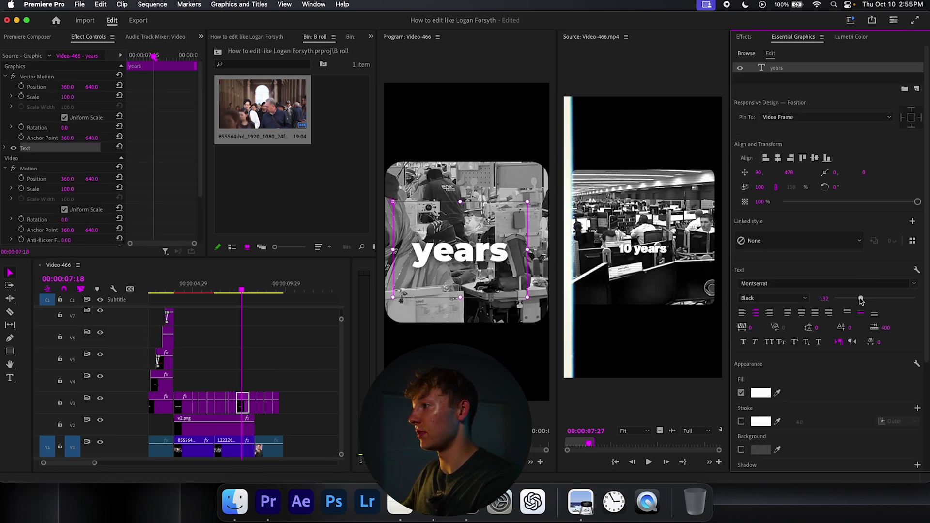
left_click_drag(857, 300, 866, 300)
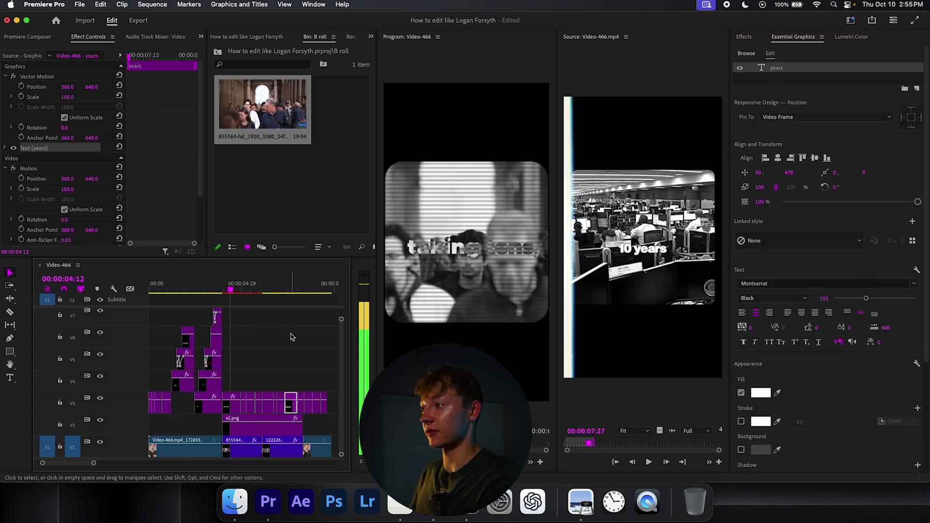
- Play the sequence's restyled b-roll captions and the reference's "is to have a personal brand" section
key("space")
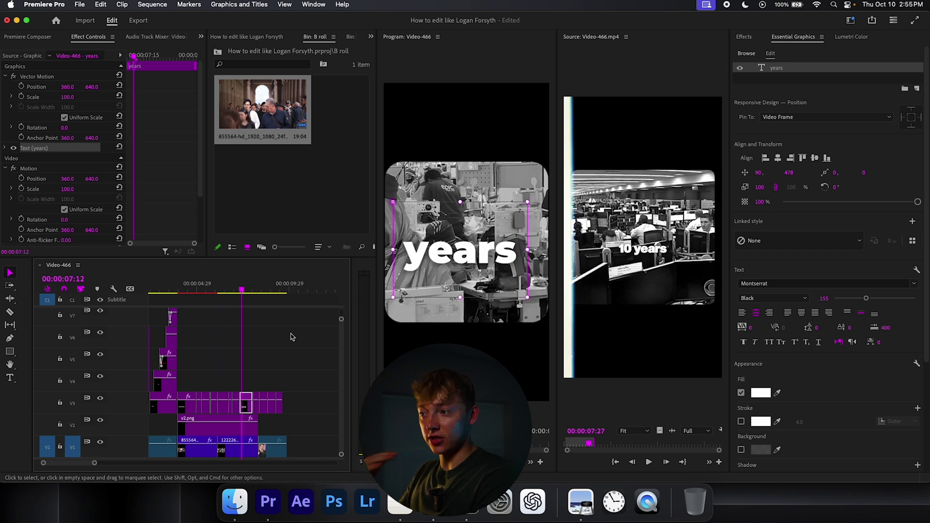
key("space")
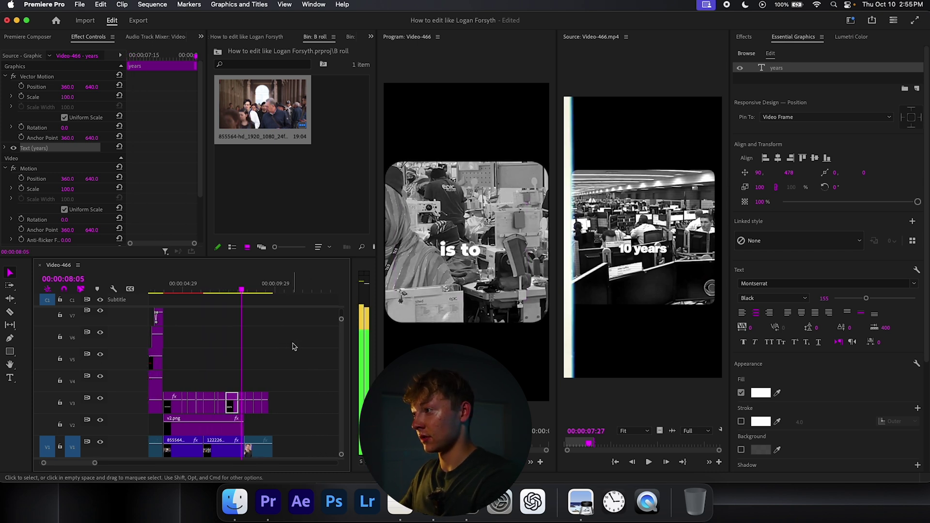
left_click(648, 462)
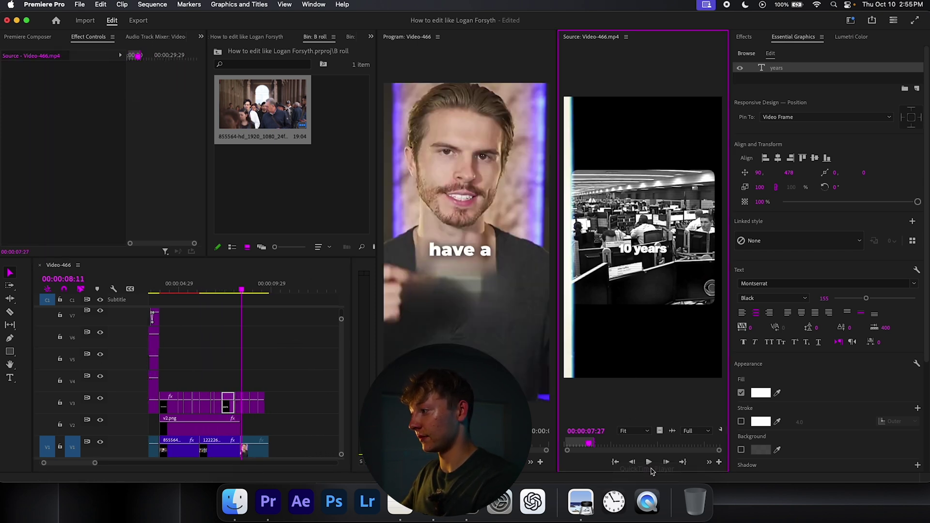
left_click(648, 462)
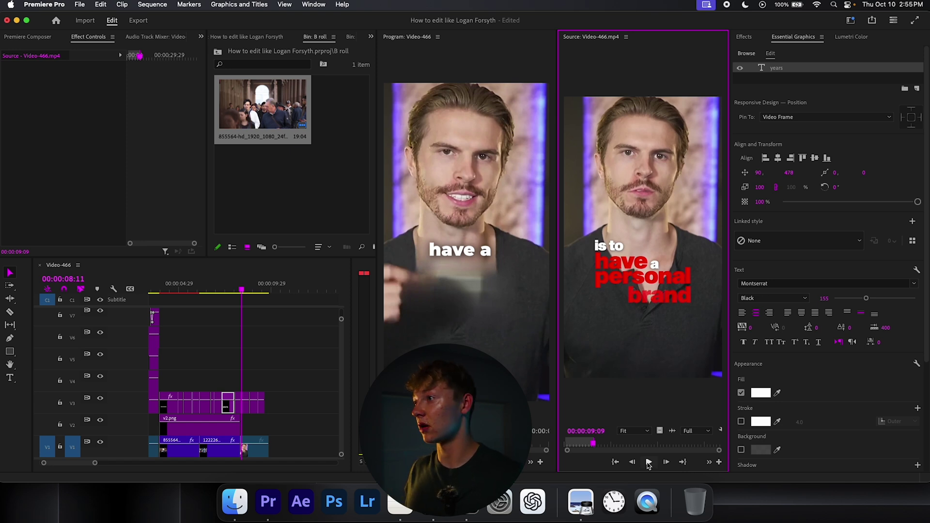
- Place the "have" caption directly beneath "is to" at position 19, 567 and set its font size to 134
left_click(270, 342)
left_click_drag(242, 283, 221, 298)
scroll(268, 360, "left", 1)
key("space")
key("space")
key("space")
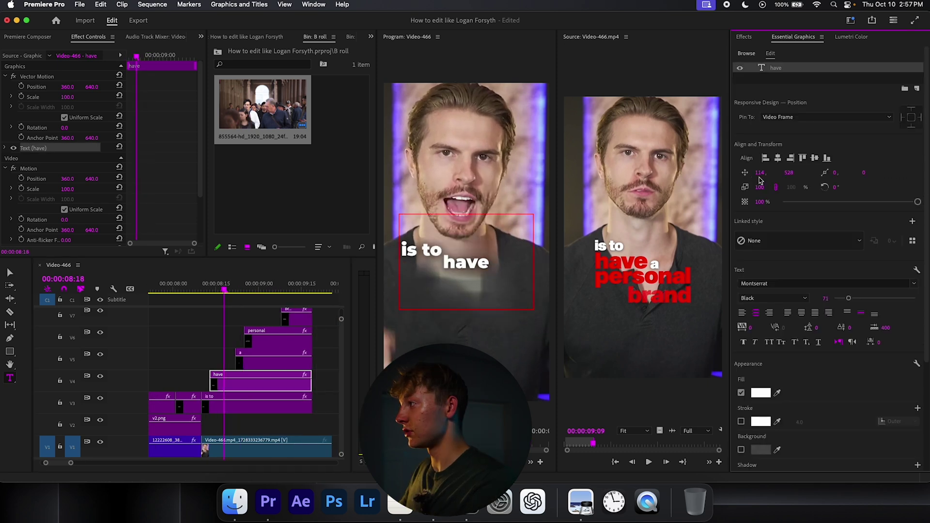
left_click_drag(759, 173, 670, 173)
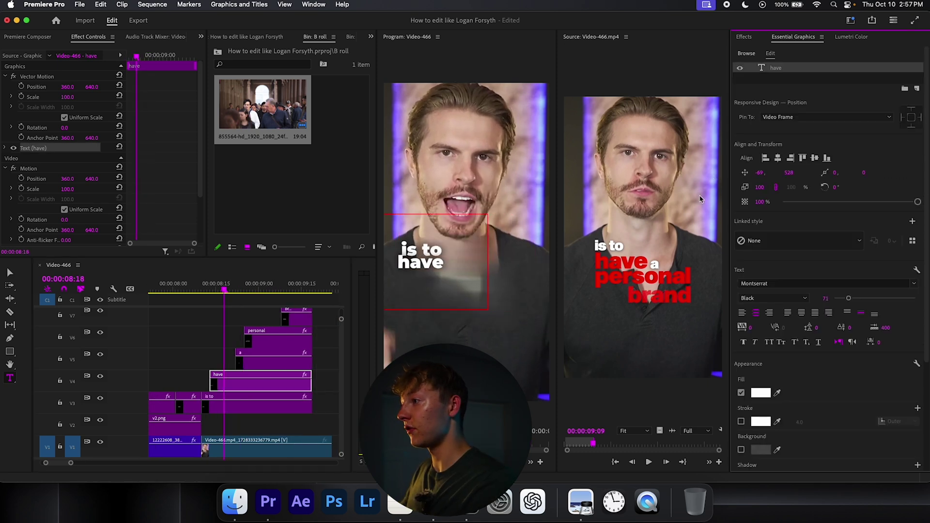
left_click_drag(848, 298, 862, 301)
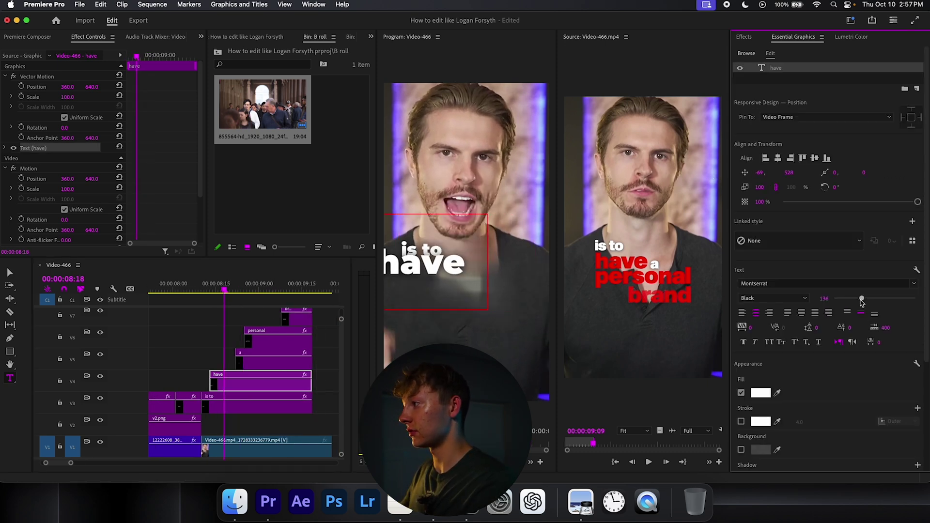
mouse_move(759, 174)
left_mouse_down()
mouse_move(785, 173)
mouse_move(762, 173)
left_mouse_up()
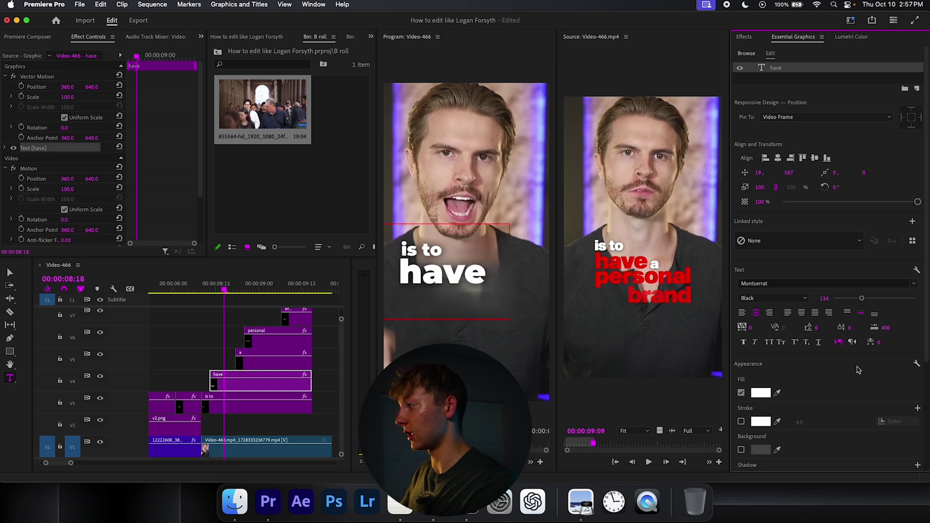
- Change the "have" caption's fill to red, FF0000
left_click(759, 392)
left_click_drag(424, 273, 553, 366)
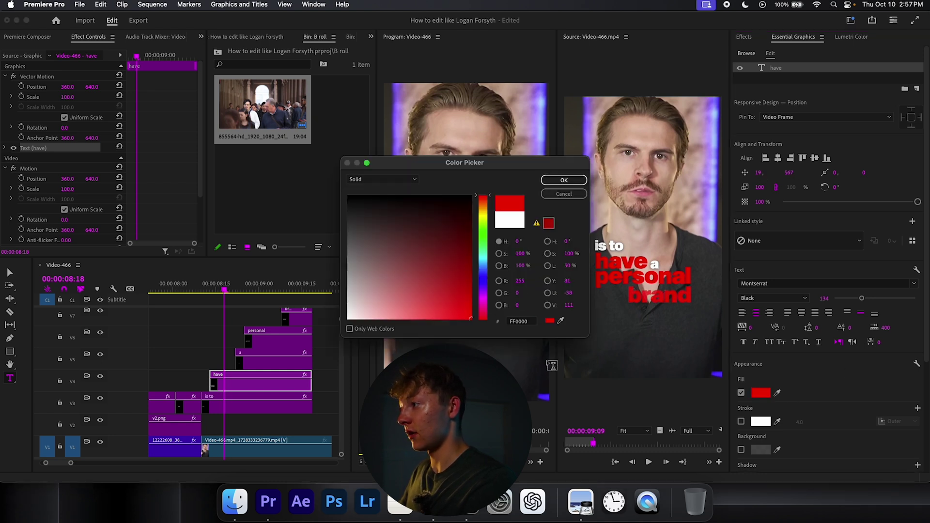
left_click(561, 182)
- Select the "personal" and "brand" captions together, fill both with red, and play back the stacked captions
left_click_drag(325, 340, 297, 314)
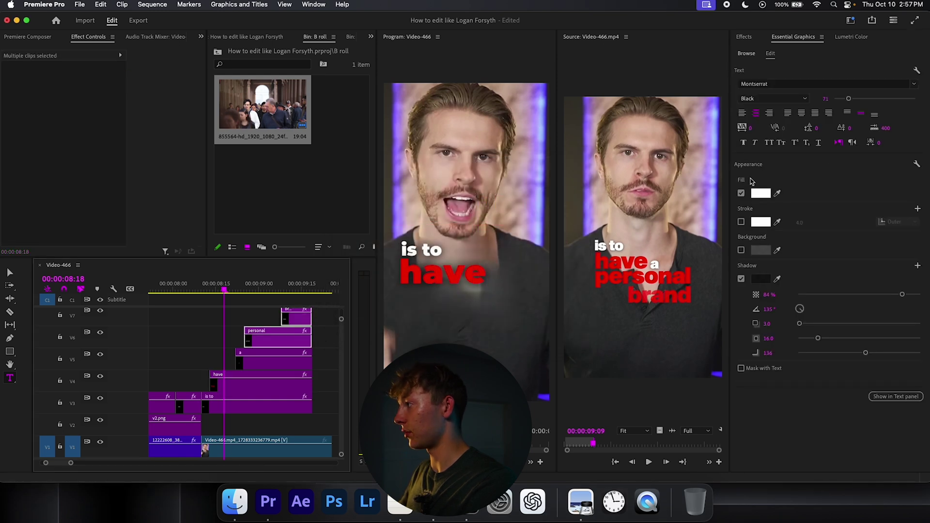
left_click(764, 194)
left_click(471, 319)
left_click(564, 180)
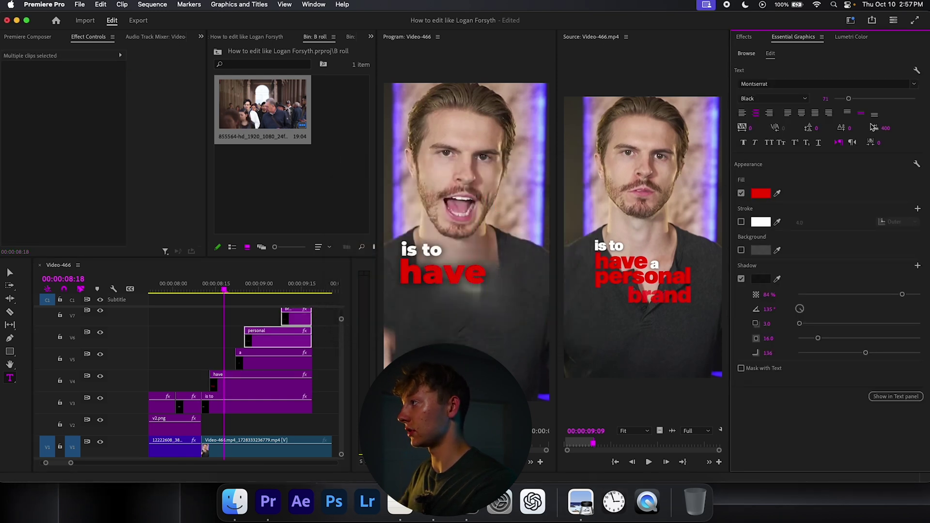
left_click_drag(223, 292, 227, 290)
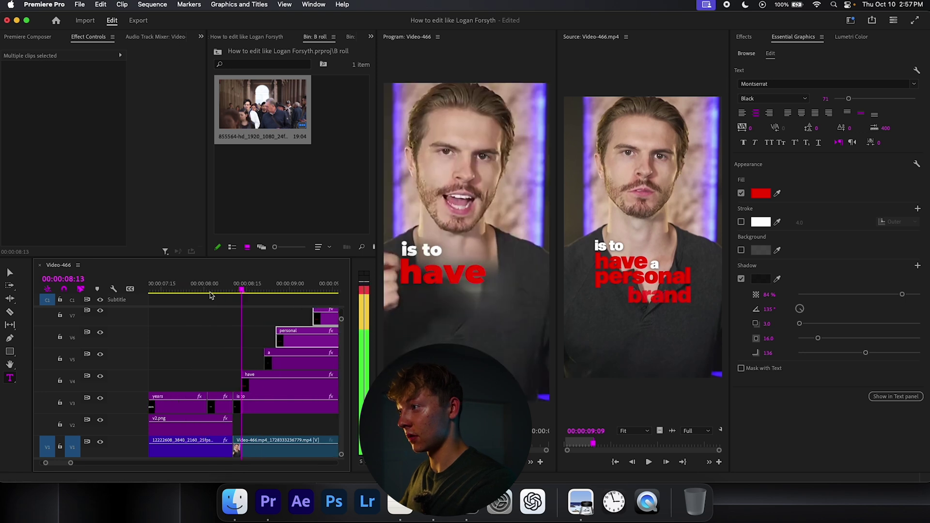
key("space")
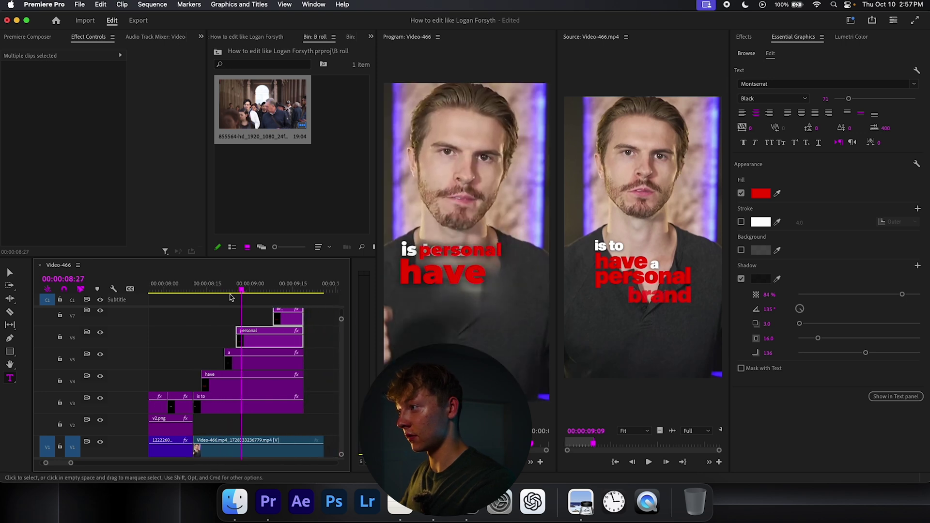
- Review the sequence from the "taking tens" b-roll captions through to the stacked "is to have a personal brand" captions
left_click(744, 37)
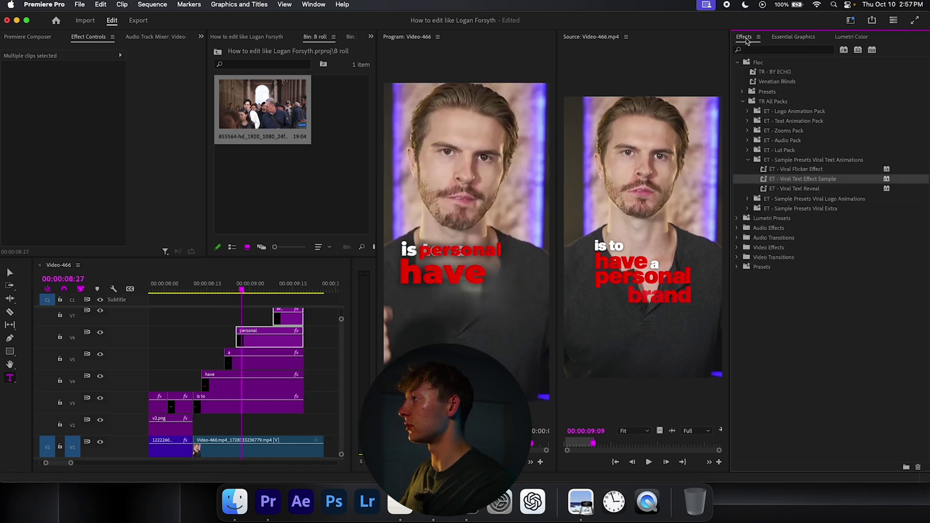
left_click(795, 36)
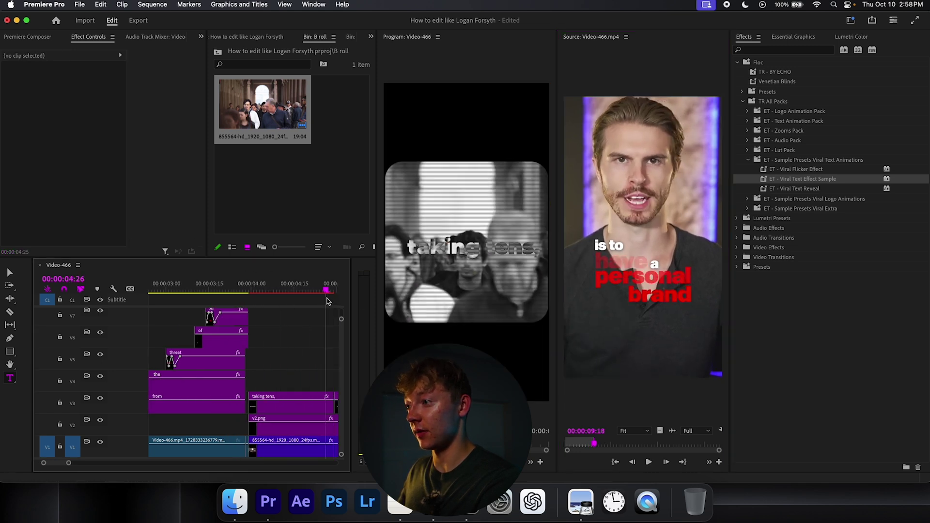
key("space")
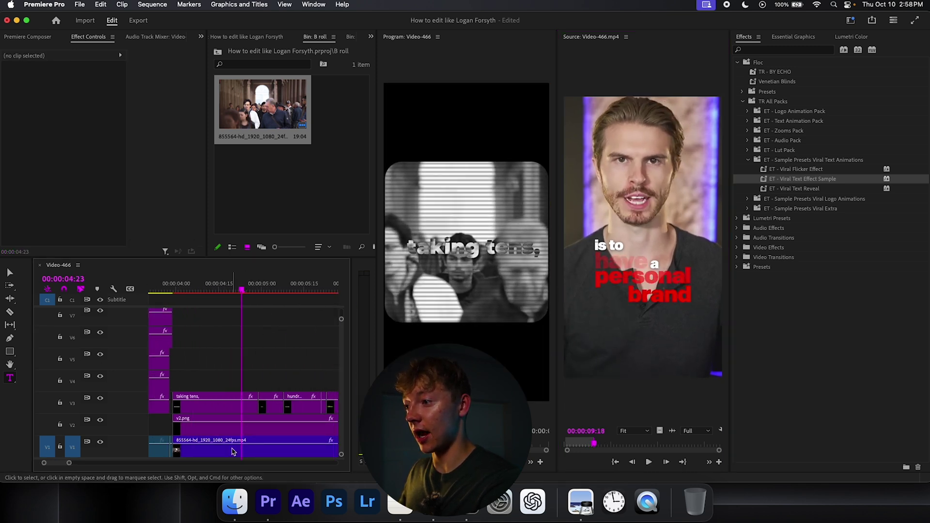
scroll(224, 428, "down", 6)
left_click_drag(203, 292, 255, 297)
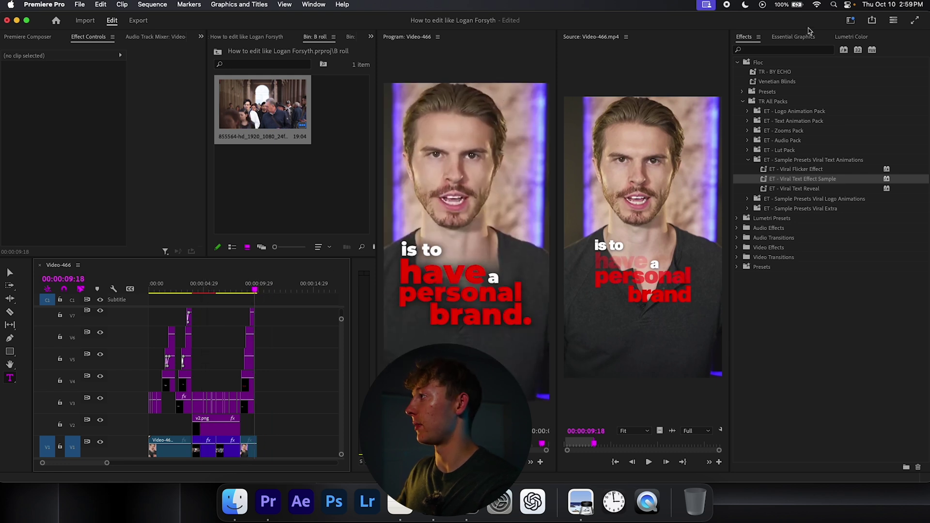
- Find the text animation presets and apply ET - 3rd Text Reveal Slide Up to the "have", "personal" and "brand" captions
left_click(809, 37)
left_click(745, 37)
left_click(790, 189)
left_click(782, 160)
left_click(747, 160)
left_click(769, 50)
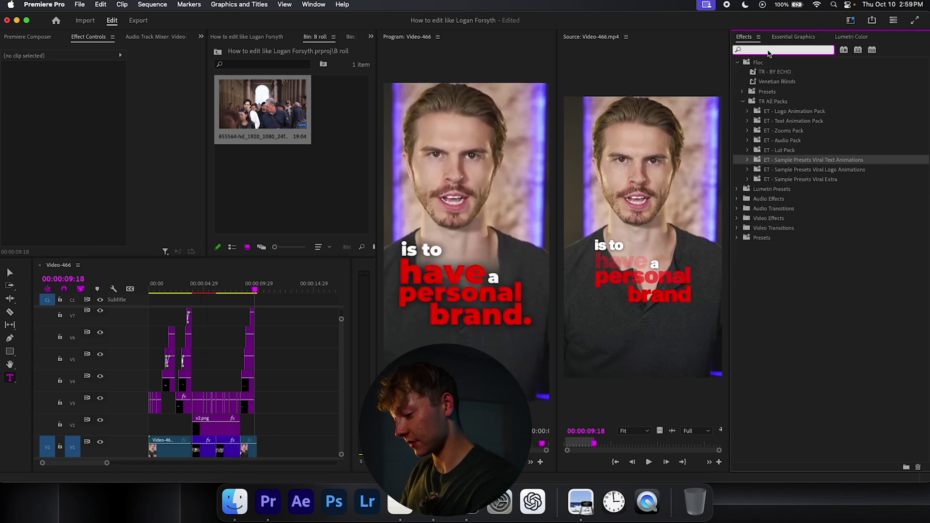
type("text")
scroll(178, 330, "up", 6)
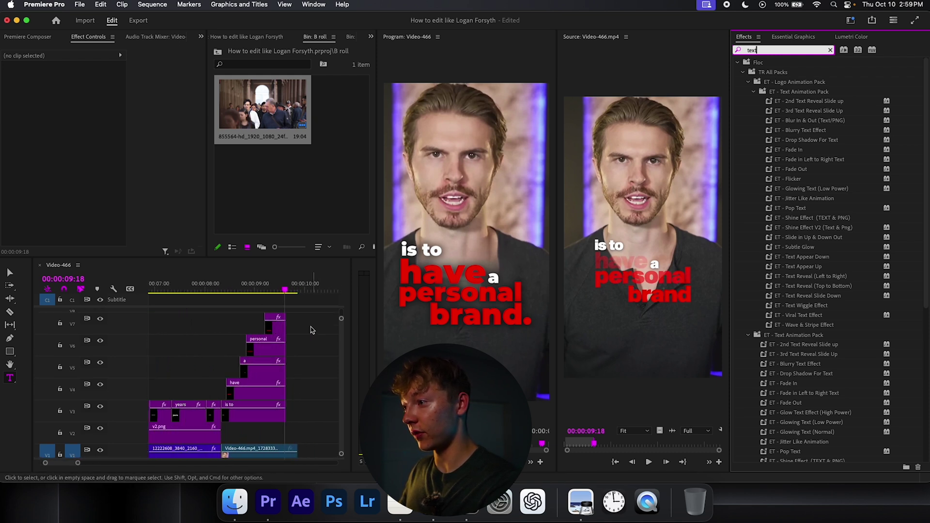
left_click_drag(313, 317, 228, 387)
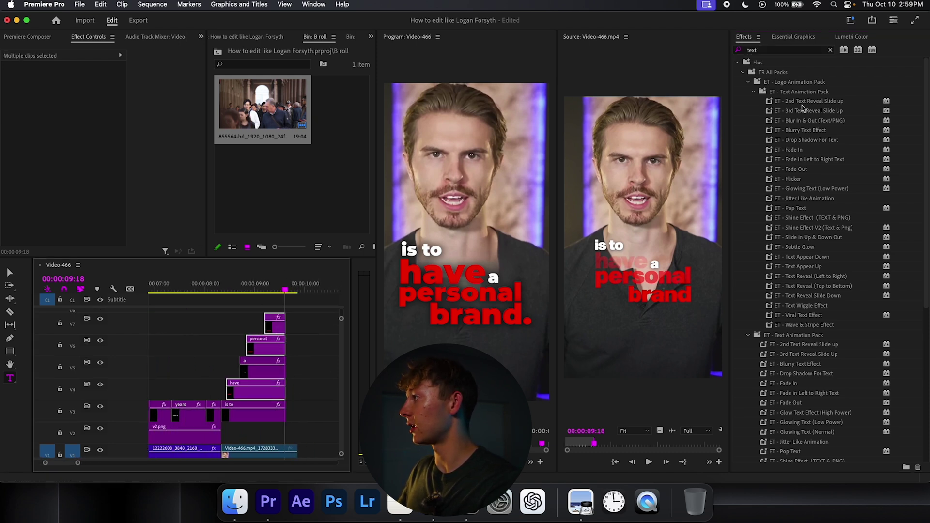
left_click_drag(803, 108, 267, 394)
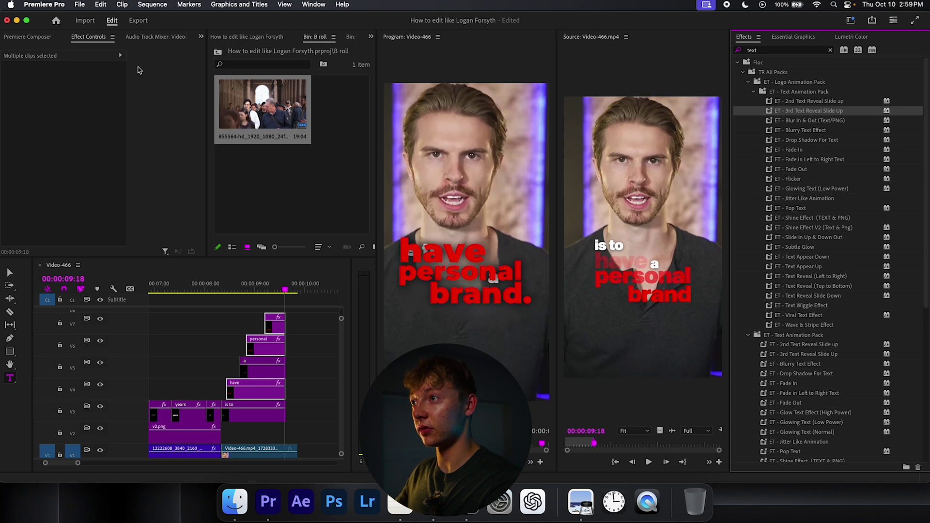
- Nest the "have", "personal" and "brand" captions together as Nested Sequence 01
left_click(781, 39)
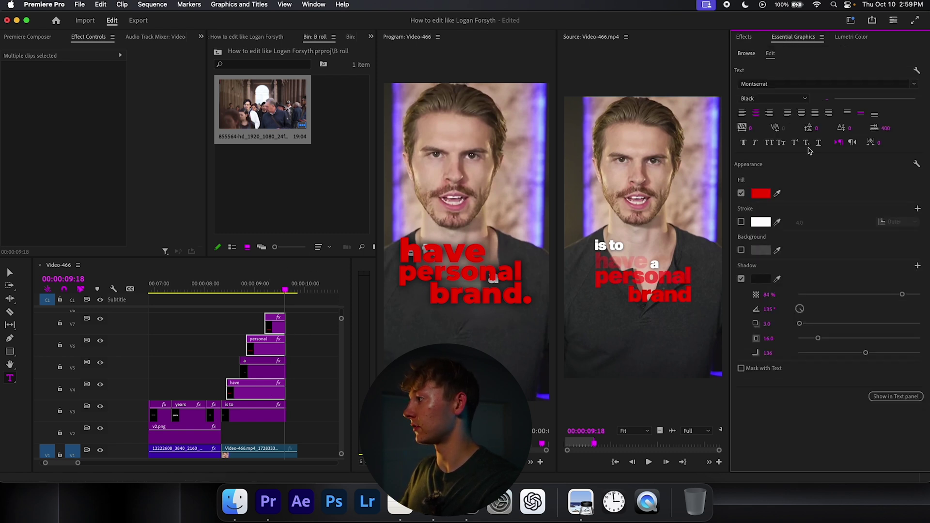
right_click(251, 393)
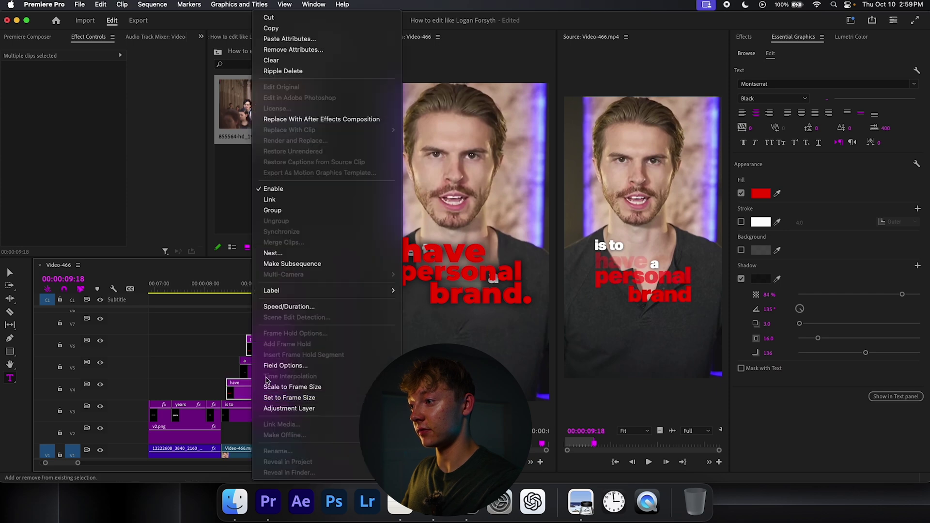
left_click(212, 353)
right_click(266, 350)
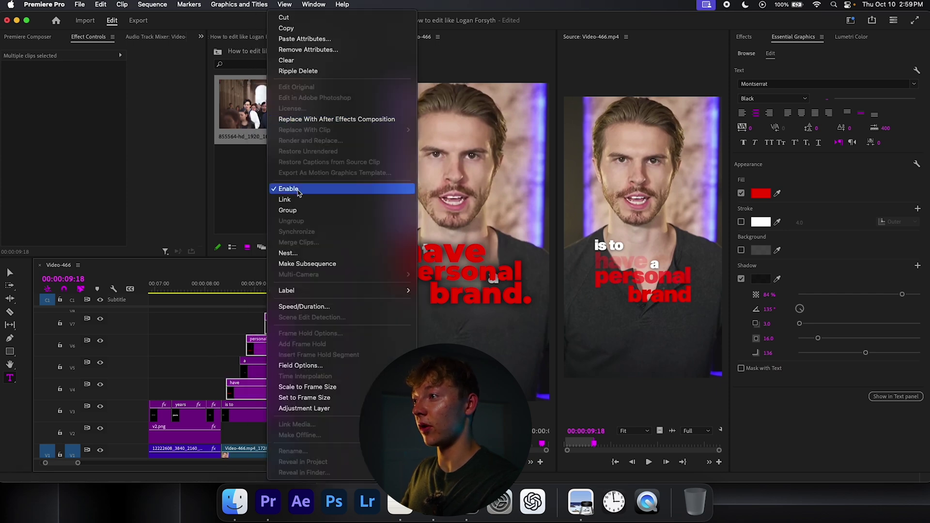
left_click(296, 252)
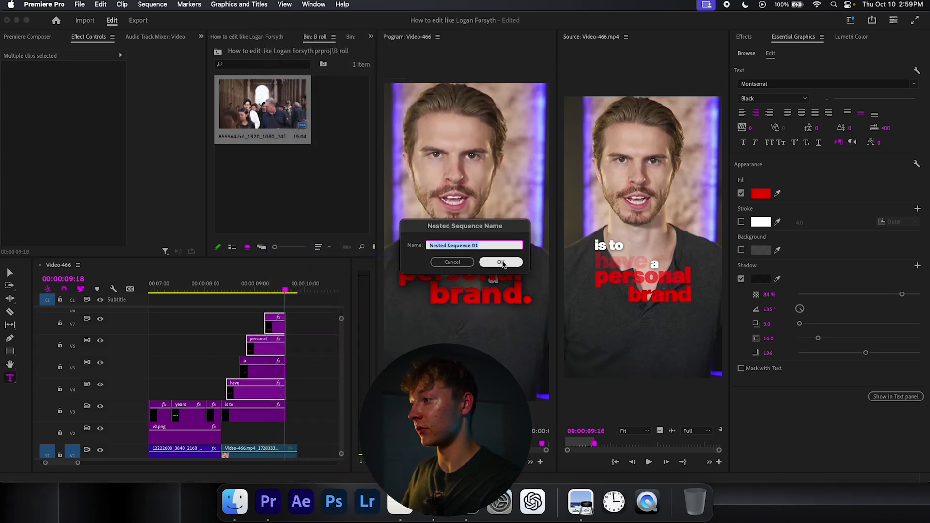
left_click(500, 264)
- Lower the nested captions beneath "is to" at position 360, 728 and play back the stacked captions
left_click(269, 388)
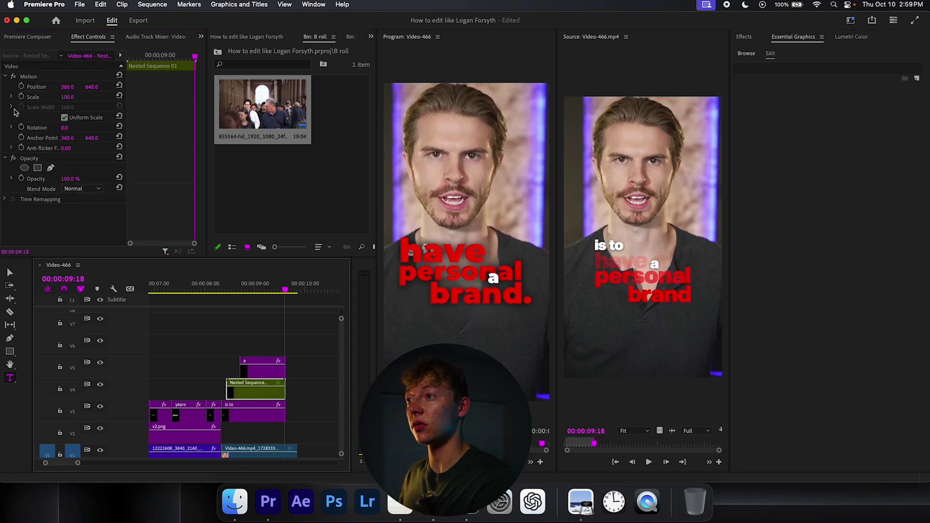
left_click(230, 292)
key("space")
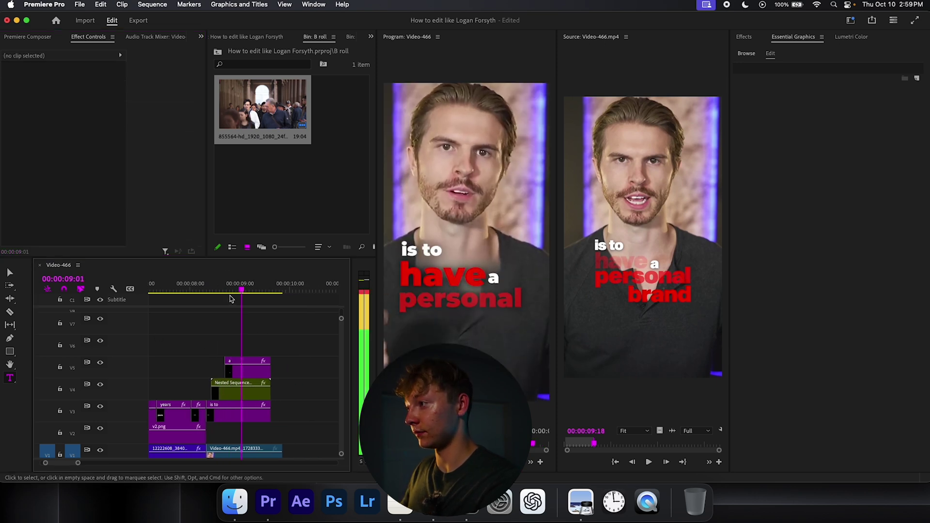
key("space")
left_click(183, 293)
key("space")
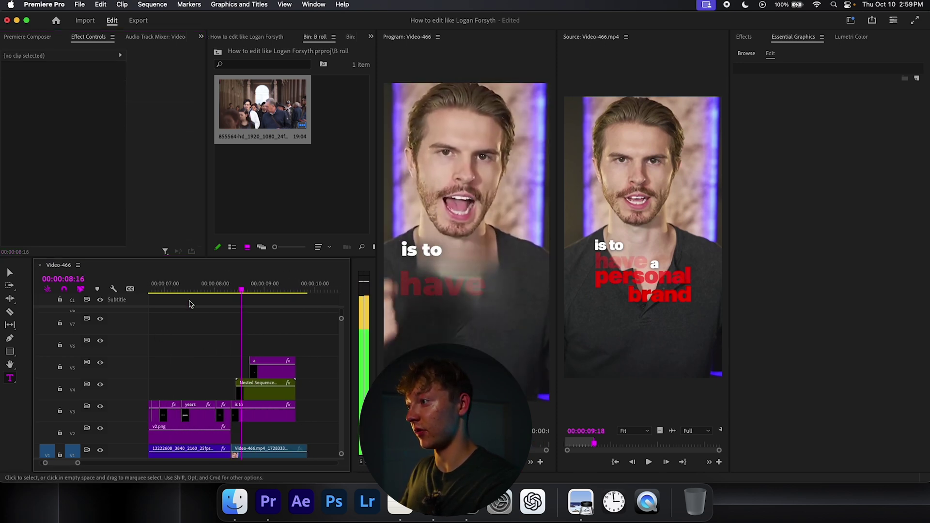
key("space")
- Inside the nested sequence, find the flicker presets and apply ET - Subtle Flicker 3 Times to the "have", "personal" and "brand" captions
double_click(239, 391)
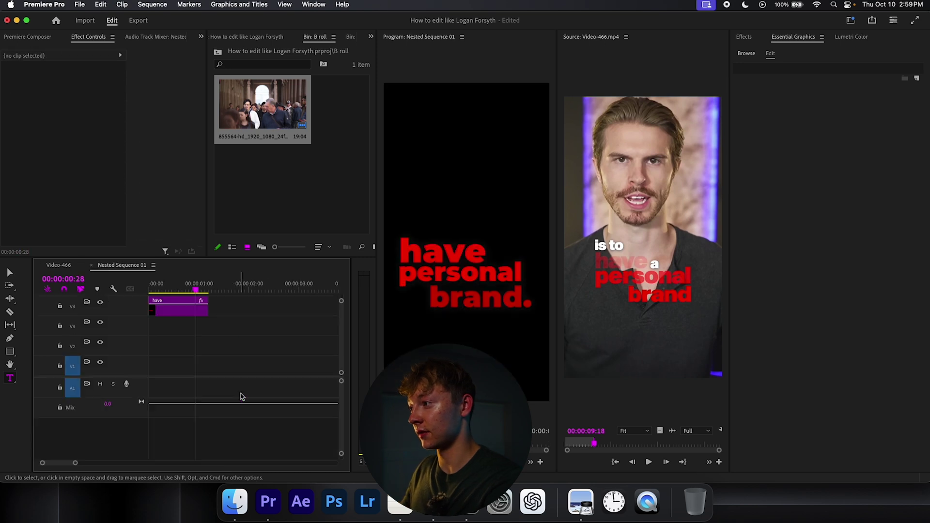
left_click(742, 36)
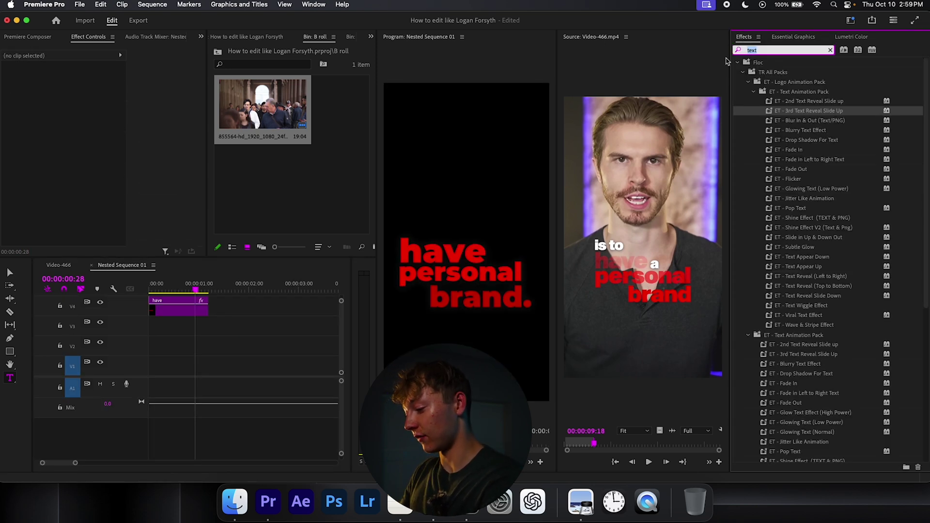
type("flick")
scroll(229, 324, "up", 3)
left_click_drag(233, 301, 151, 376)
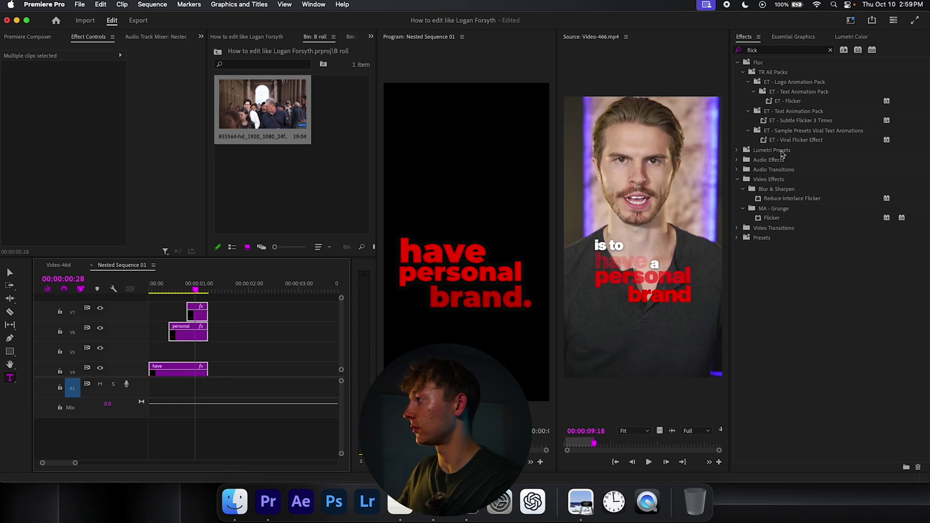
left_click_drag(794, 140, 682, 179)
left_click_drag(794, 101, 659, 159)
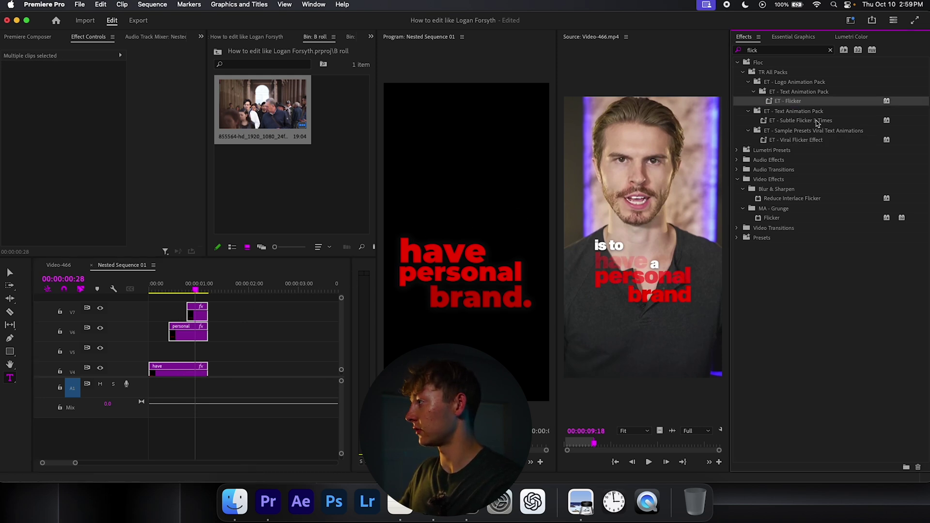
left_click_drag(817, 122, 188, 336)
- Return to the Video-466 sequence and scrub through the stacked captions to check the flicker animation
left_click(59, 267)
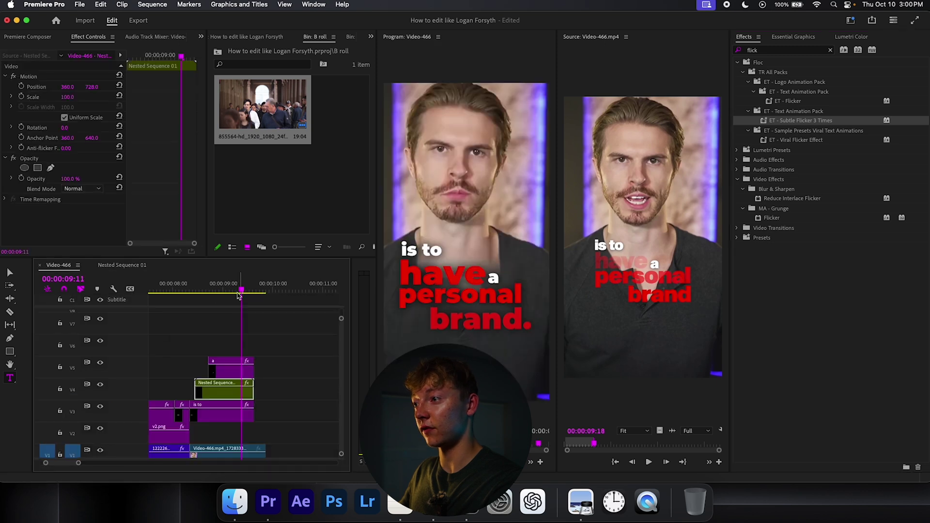
left_click_drag(238, 295, 182, 288)
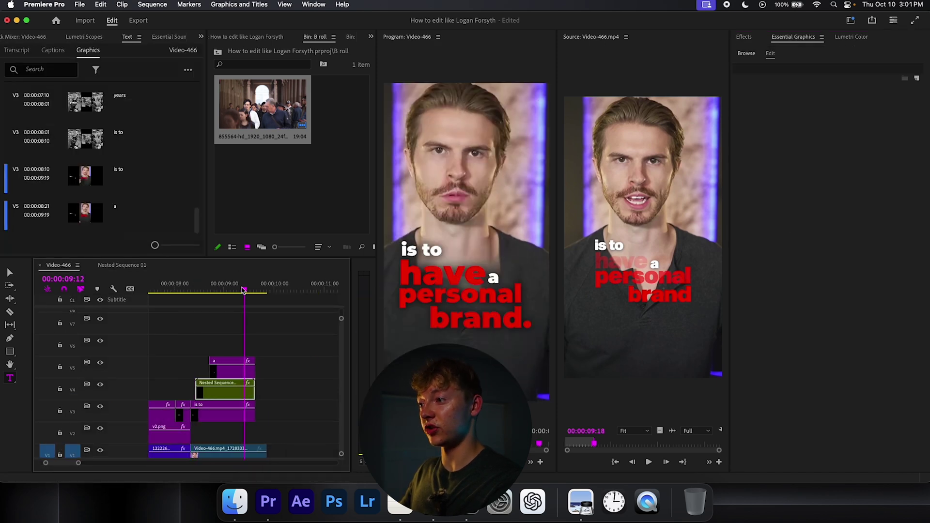
left_click_drag(243, 290, 193, 290)
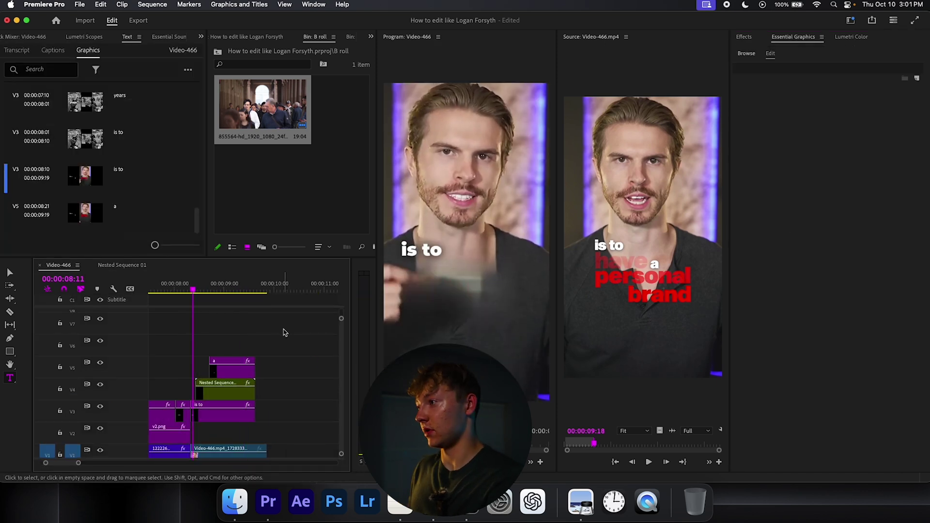